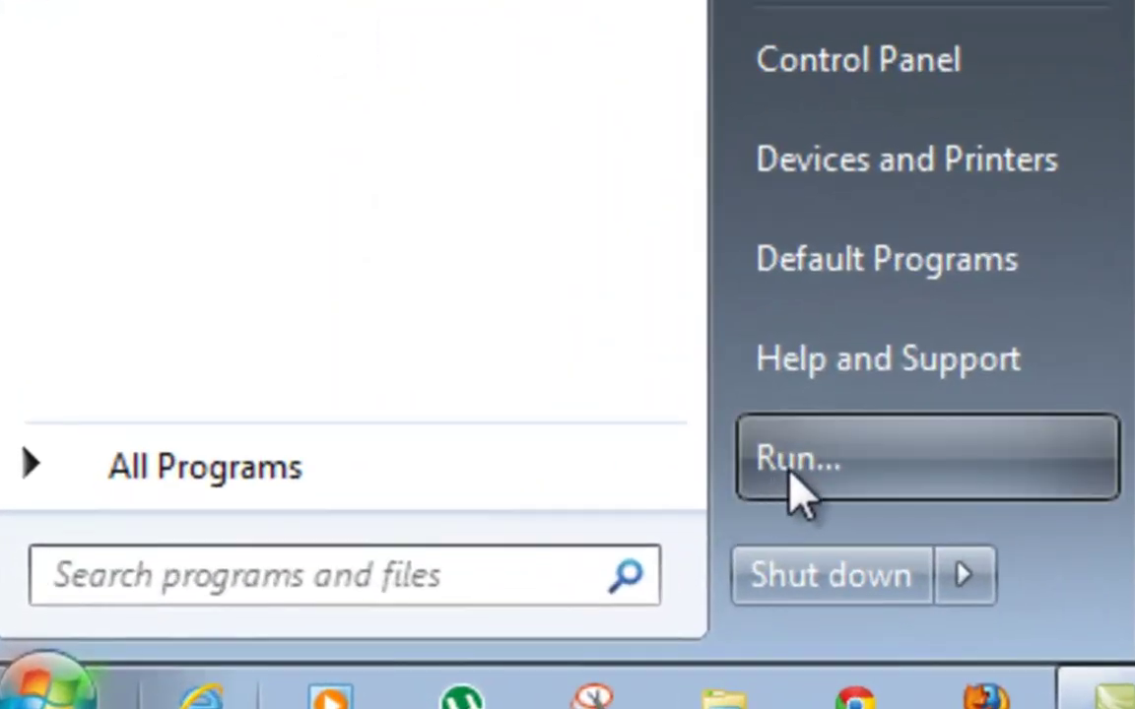
Open Folder Options by running the command control folders.
left_click(257, 619)
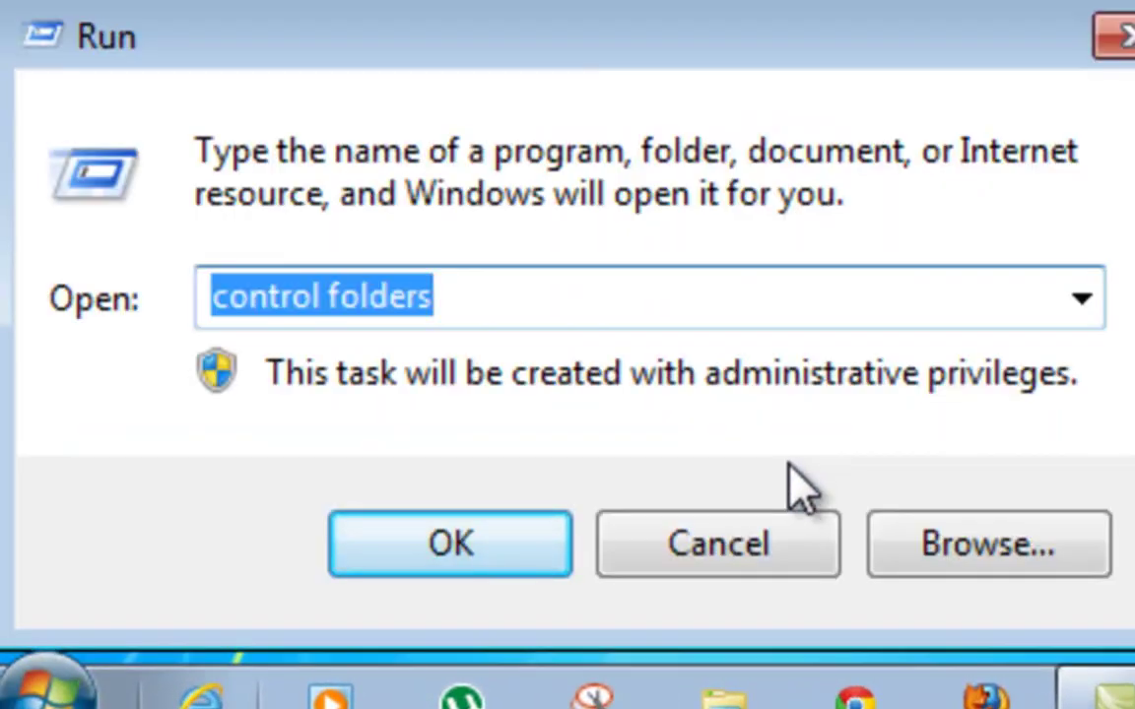
type("control ")
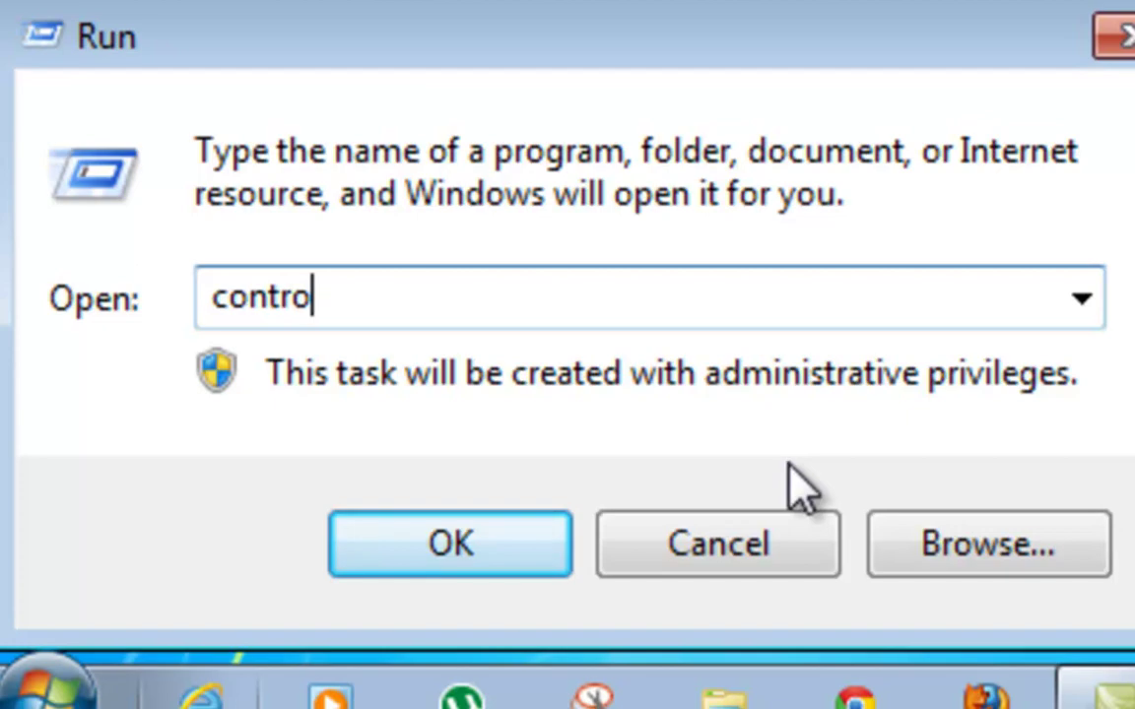
type("folders")
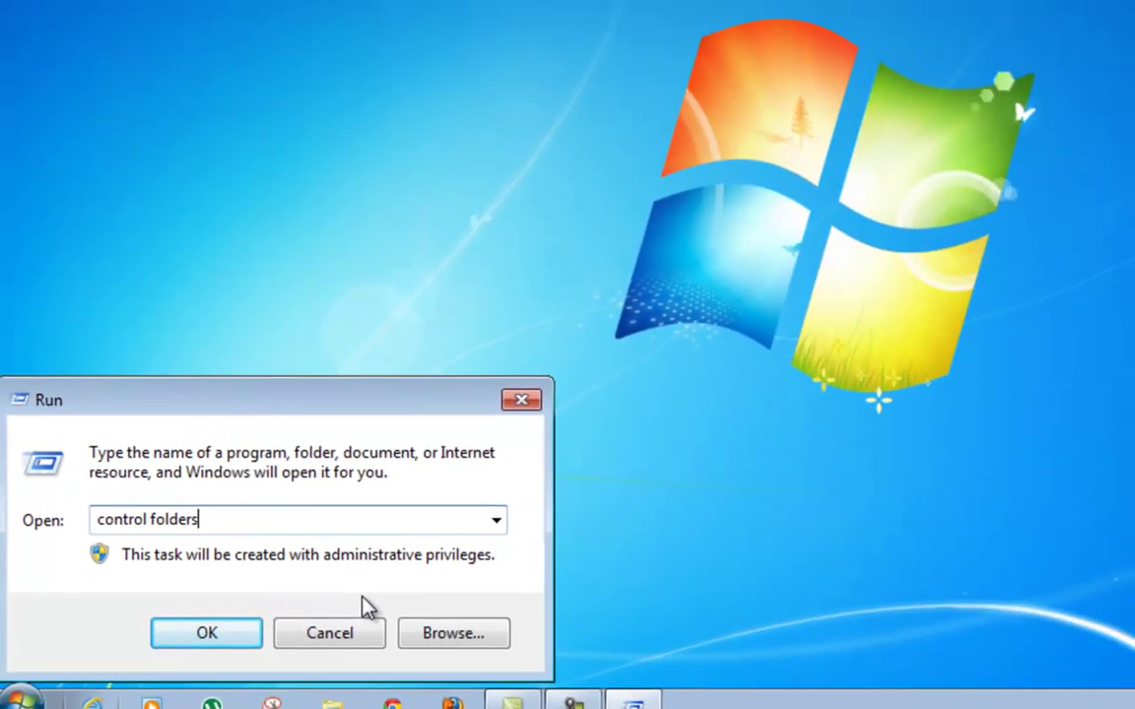
key("Return")
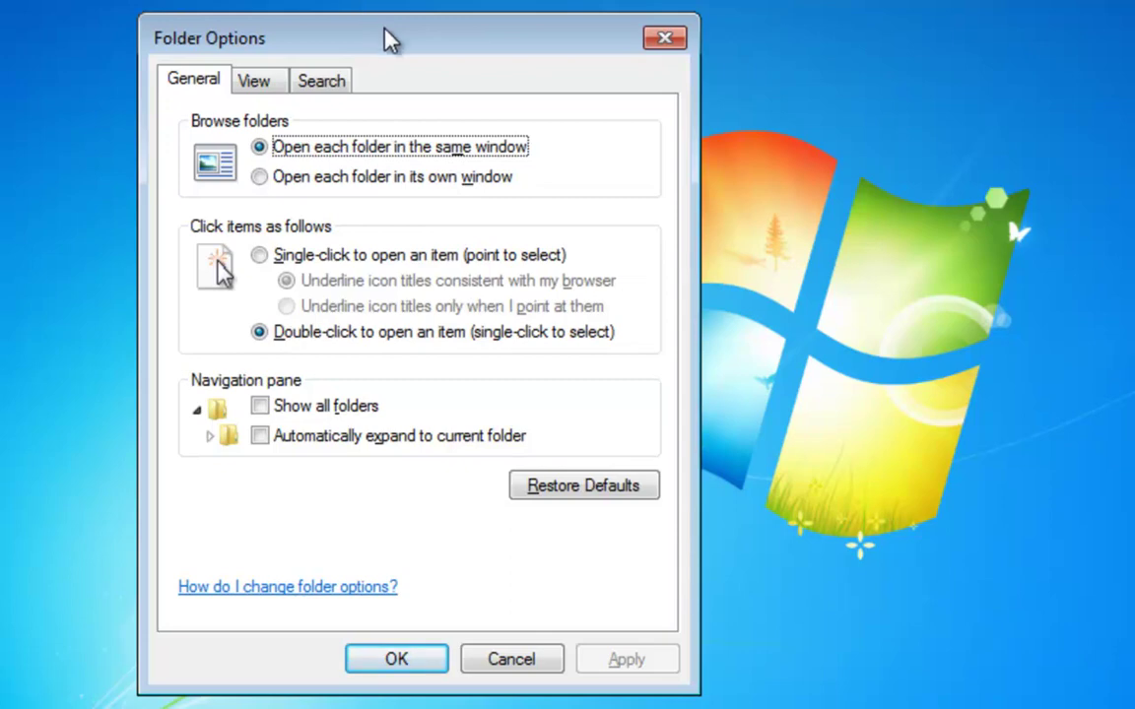
In the advanced folder view settings, choose to show hidden files, folders, and drives.
left_click(262, 86)
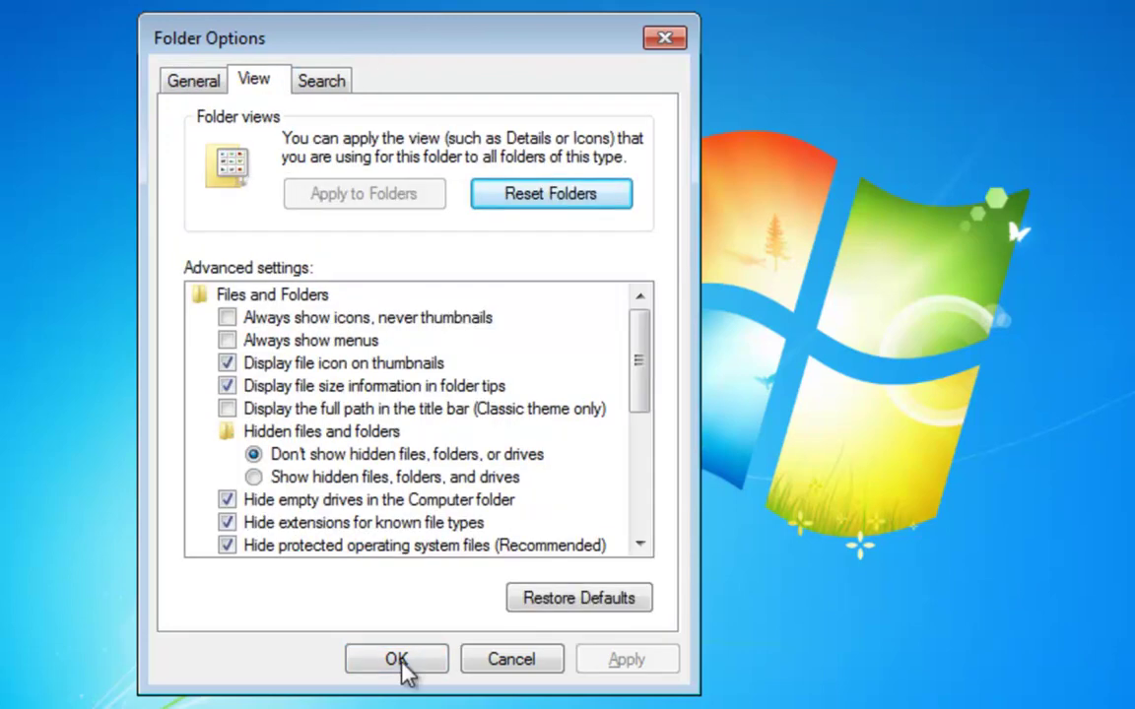
left_click(641, 542)
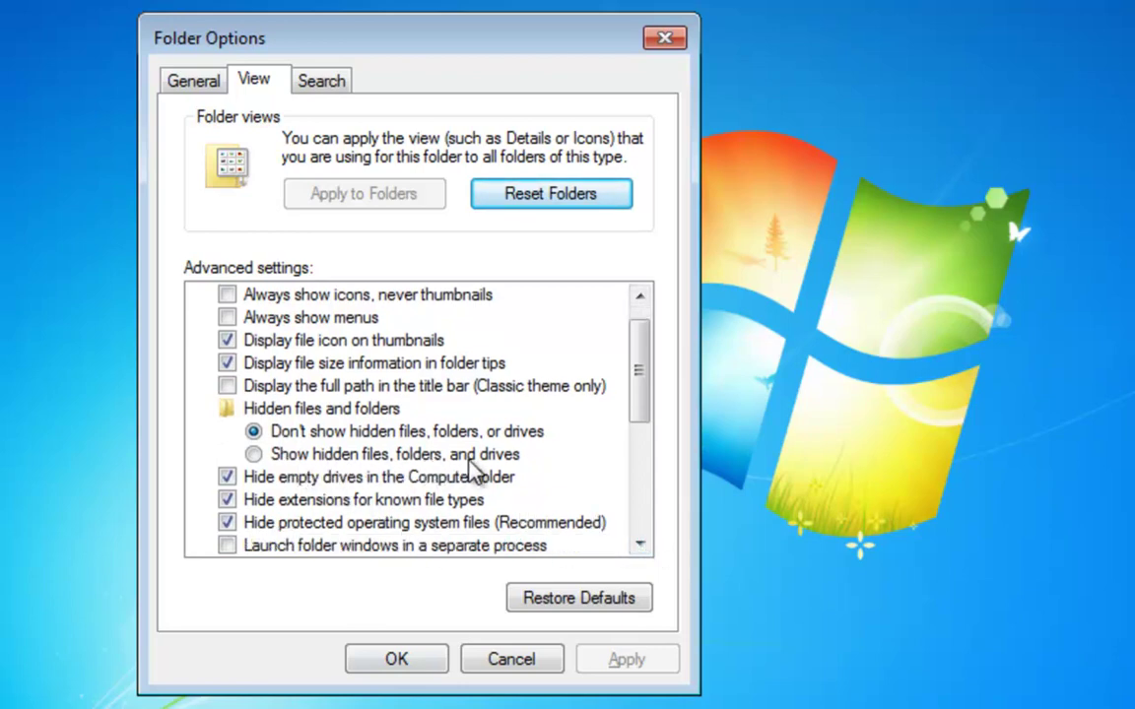
left_click(253, 456)
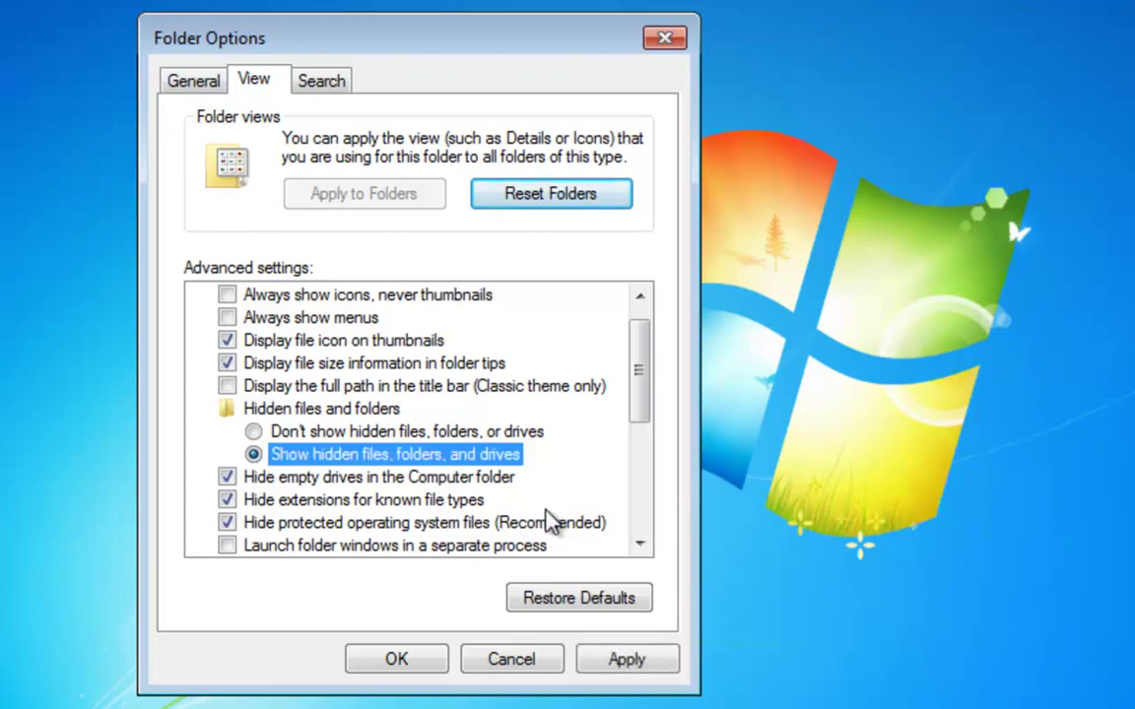
Turn off hiding of known file extensions and protected operating system files, apply the settings and close Folder Options.
left_click(639, 546)
left_click(639, 546)
left_click(639, 546)
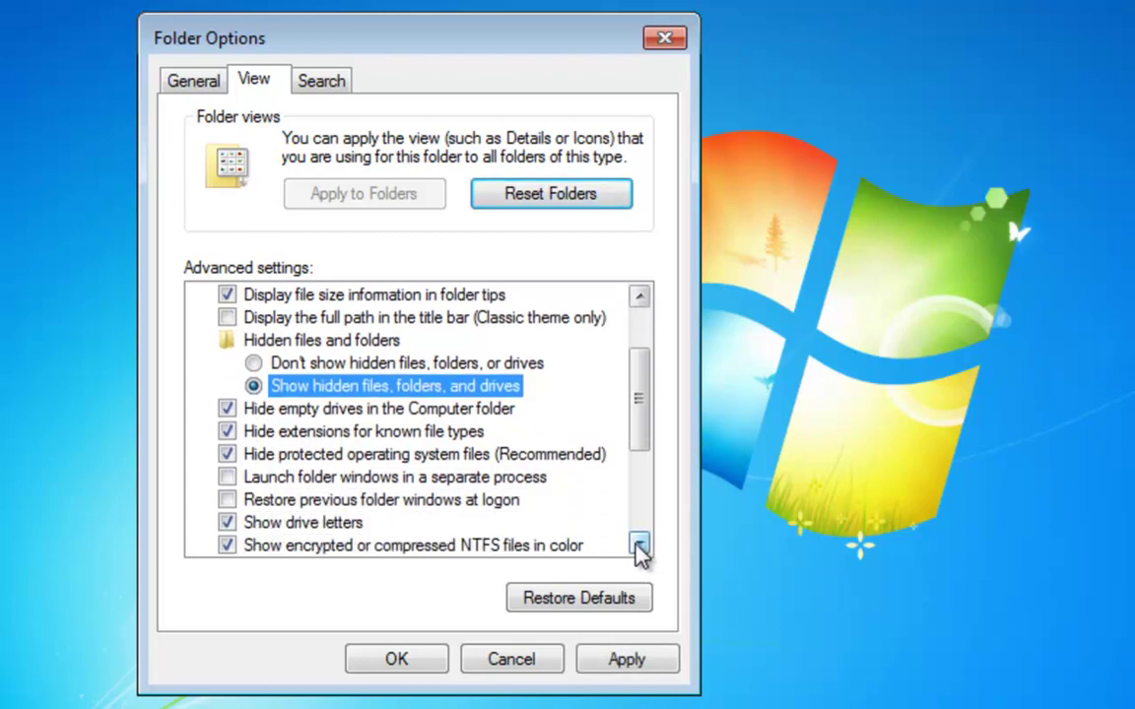
left_click(228, 431)
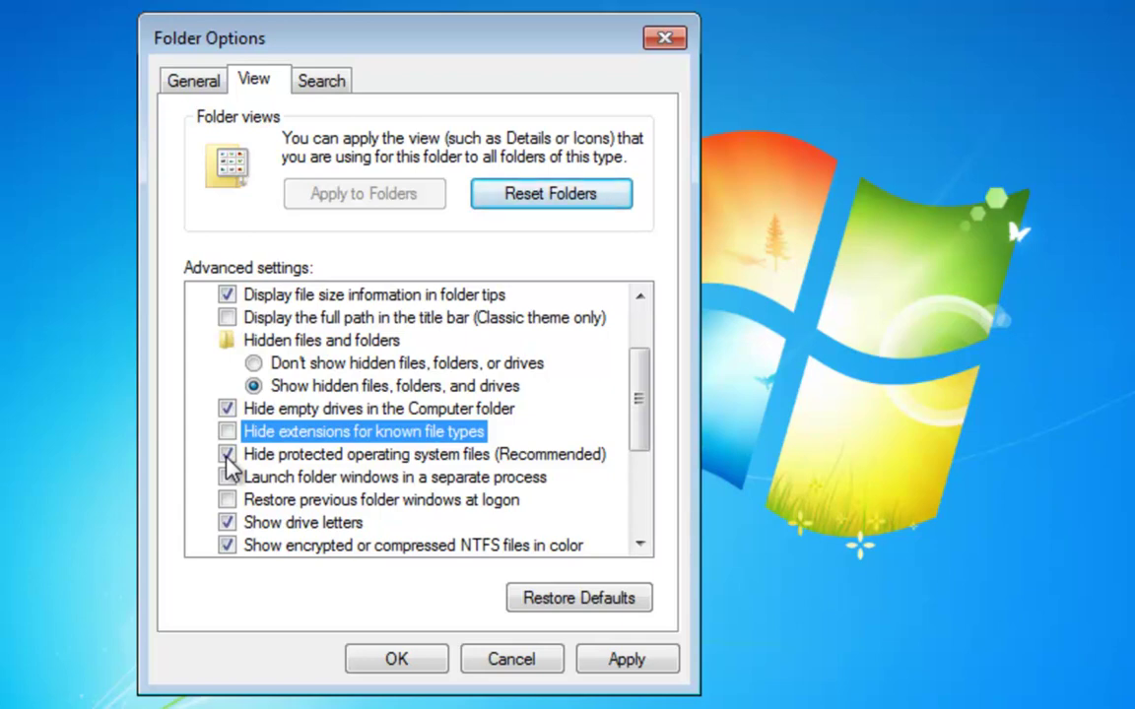
left_click(227, 456)
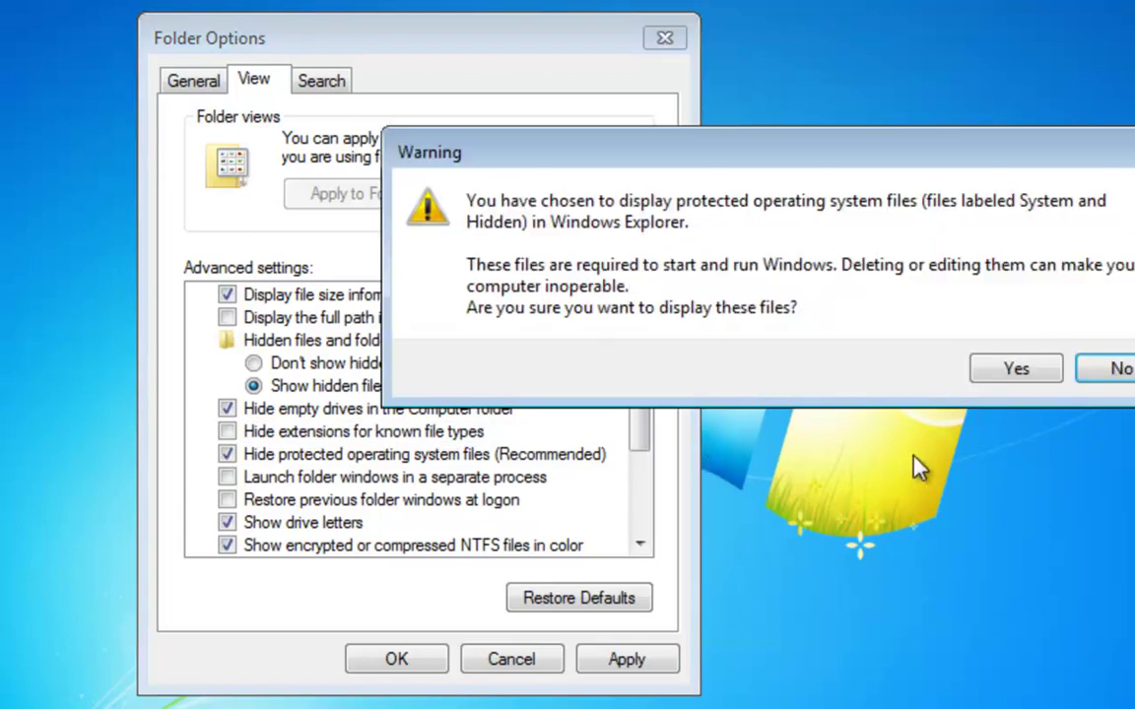
left_click(1015, 369)
left_click(626, 659)
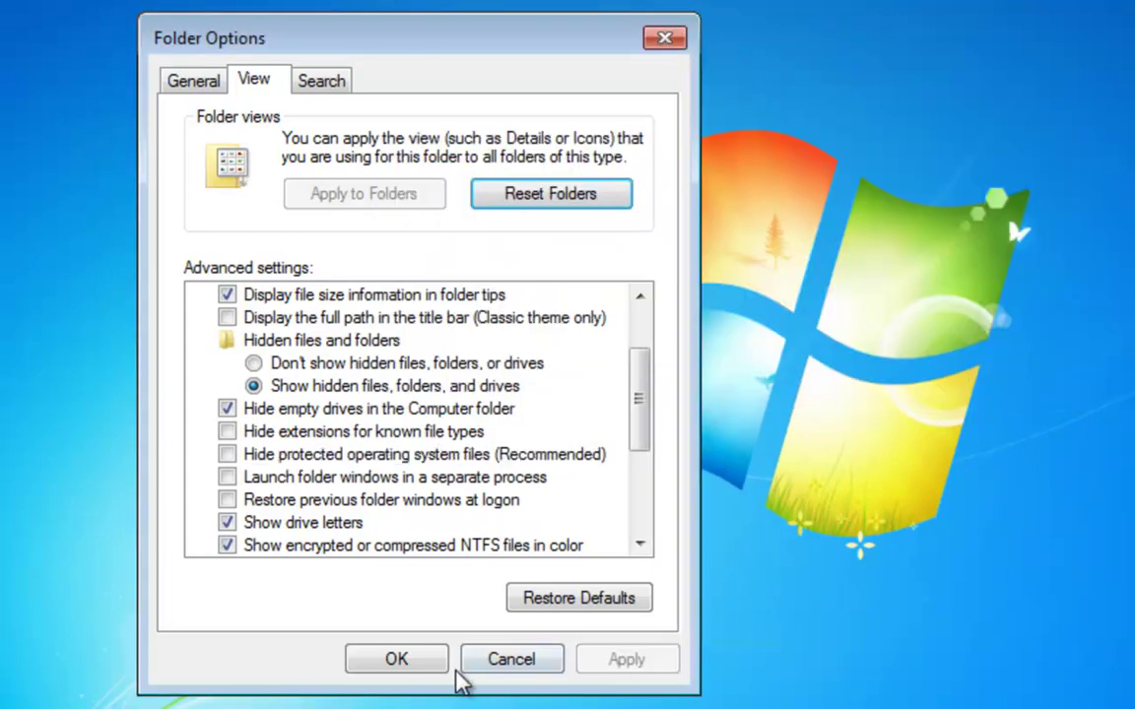
left_click(392, 662)
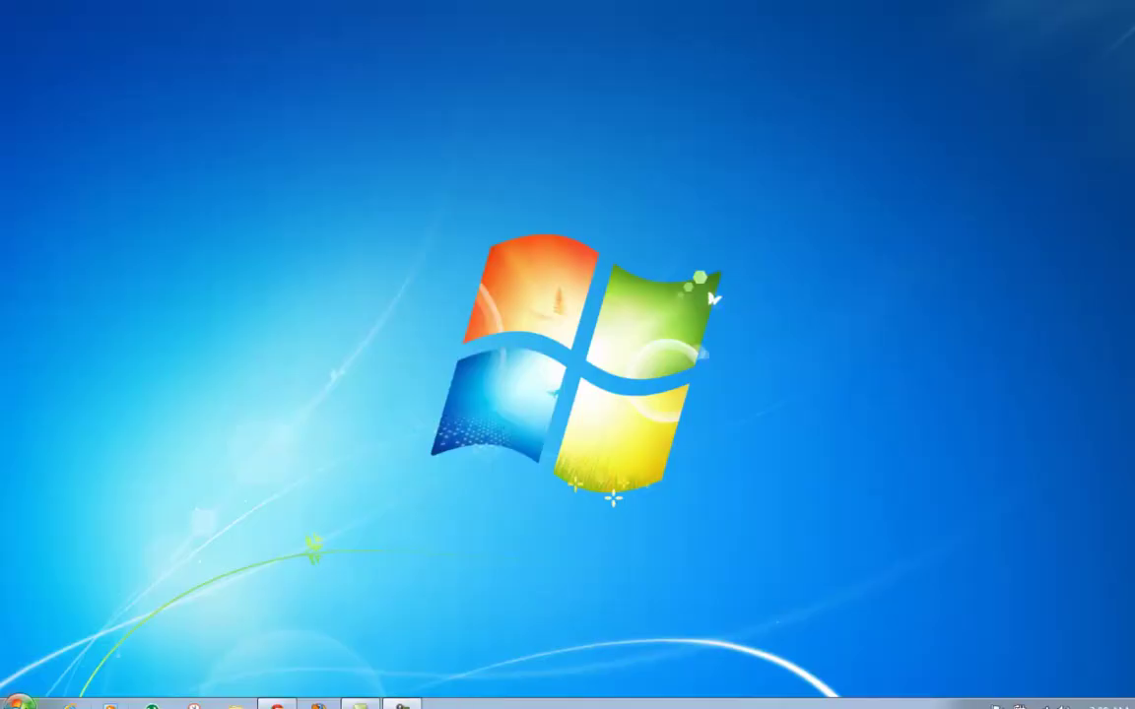
Run the command drivers to open the System32 drivers folder, and go into its etc subfolder.
key("super")
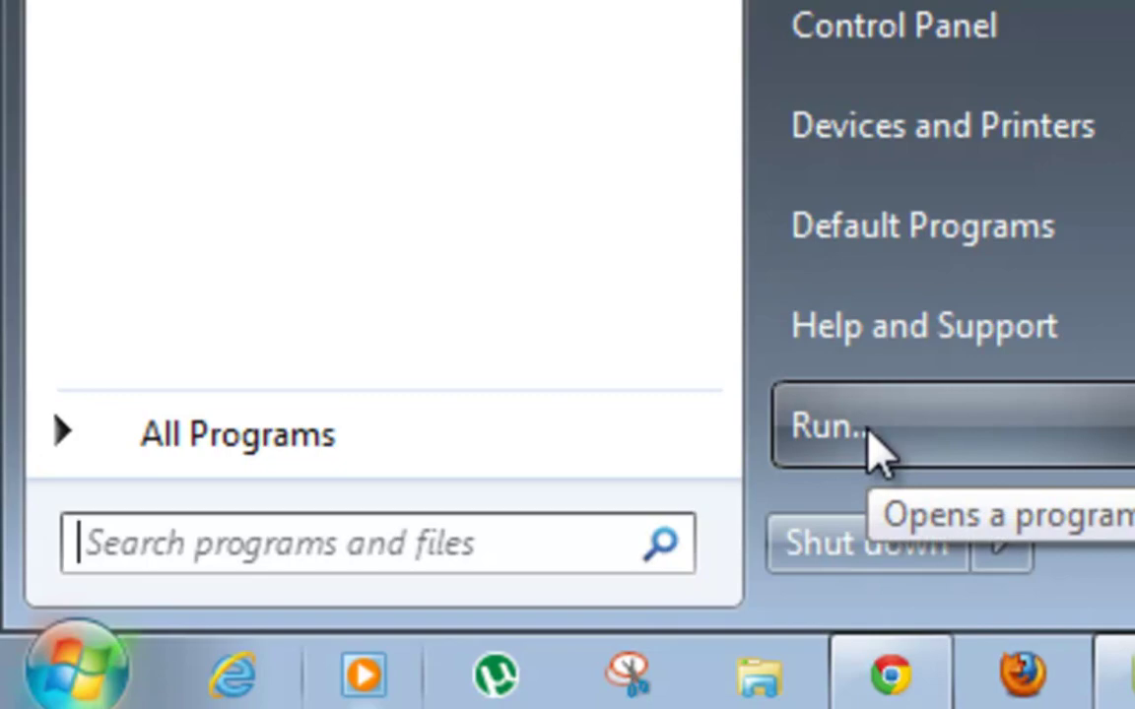
left_click(754, 471)
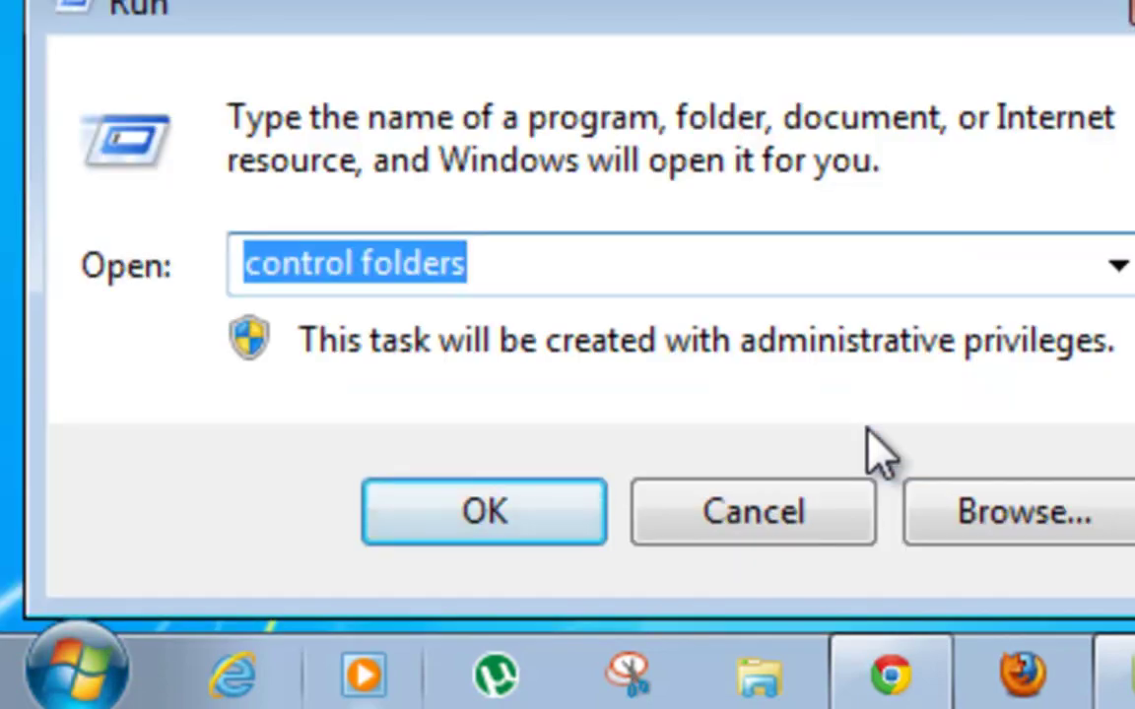
type("drivers")
key("Return")
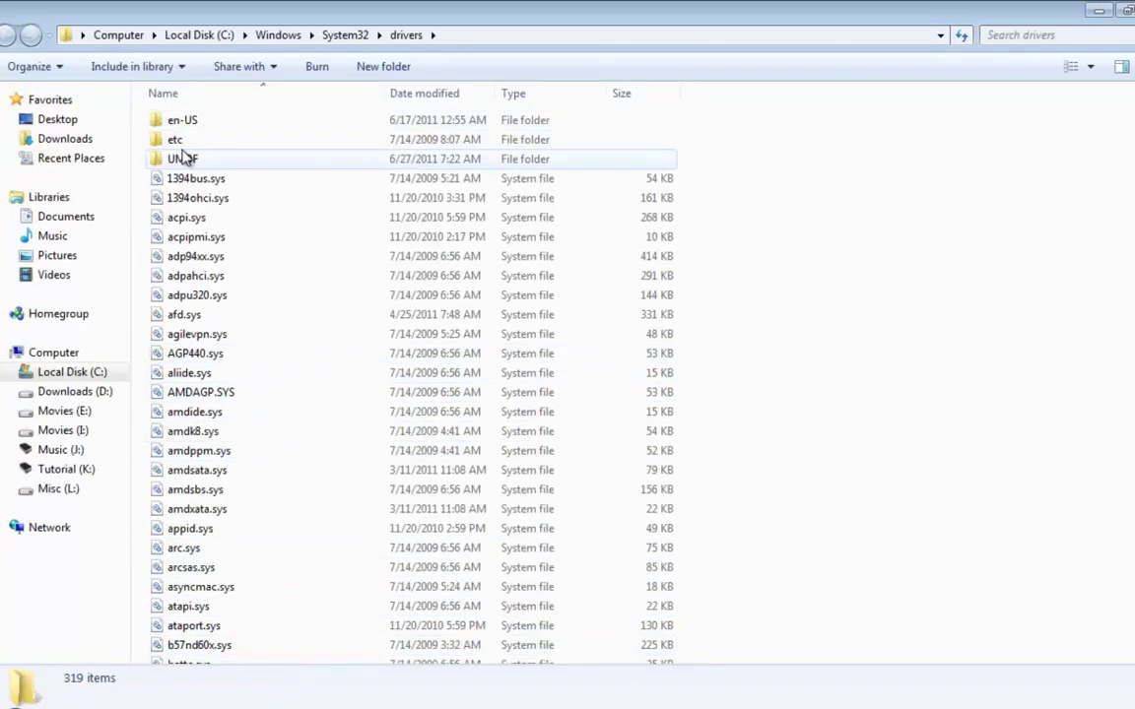
mouse_move(181, 141)
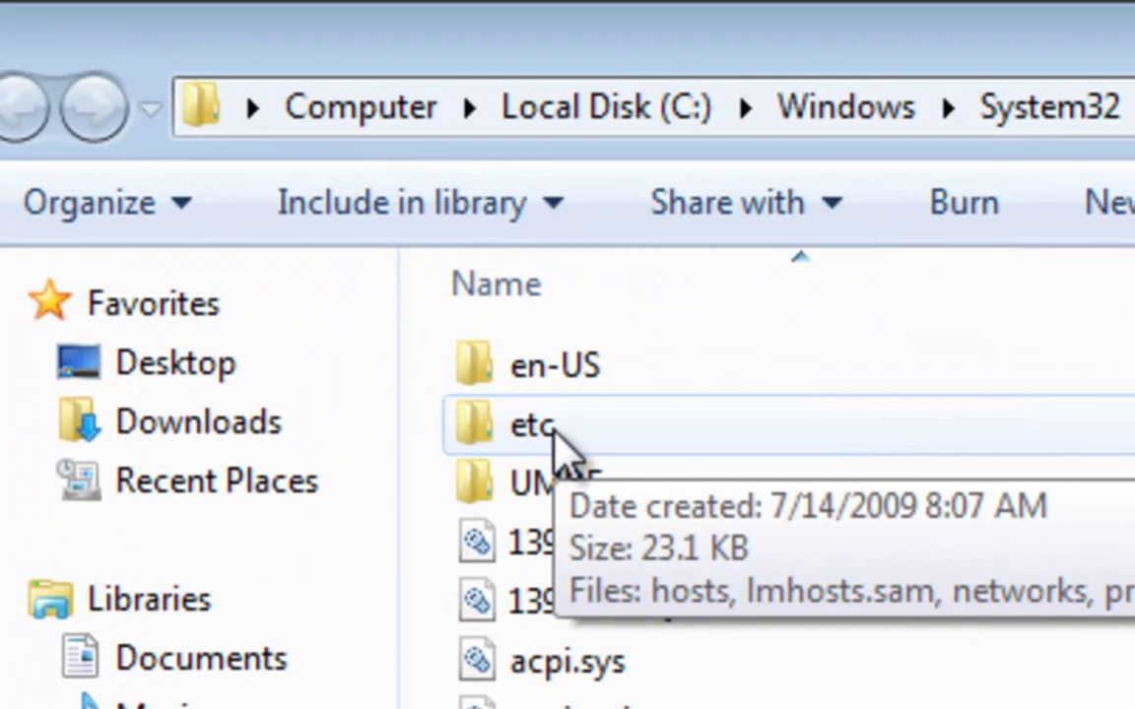
double_click(553, 433)
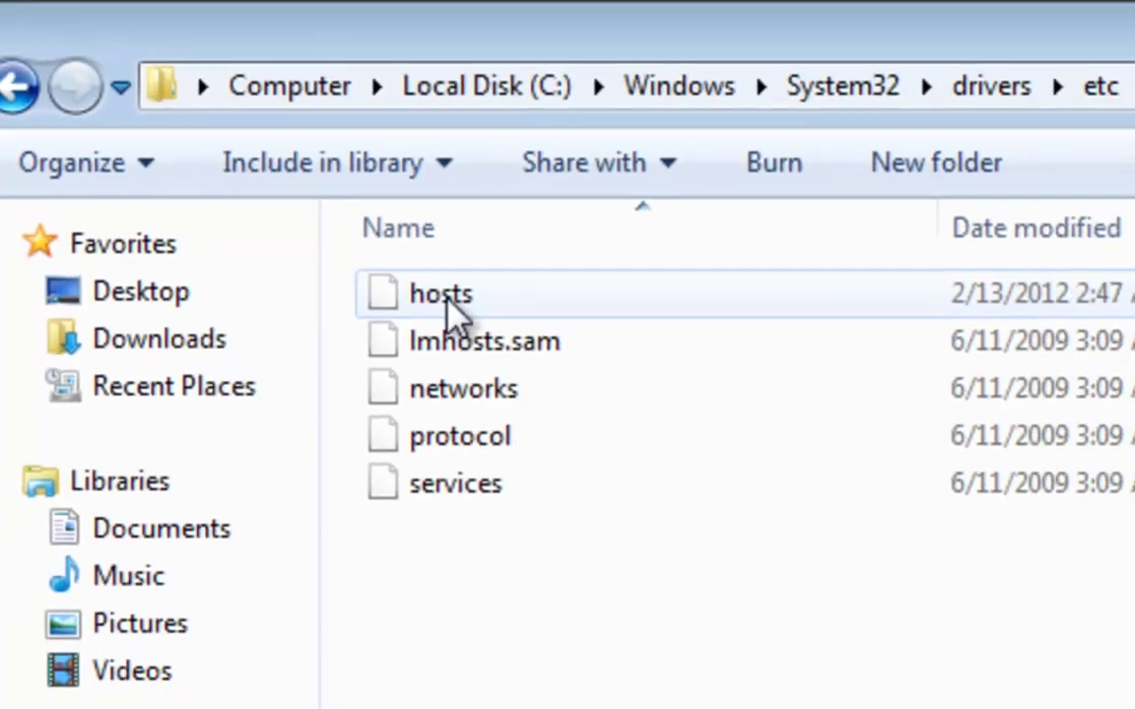
Open the hosts file with Notepad.
double_click(557, 383)
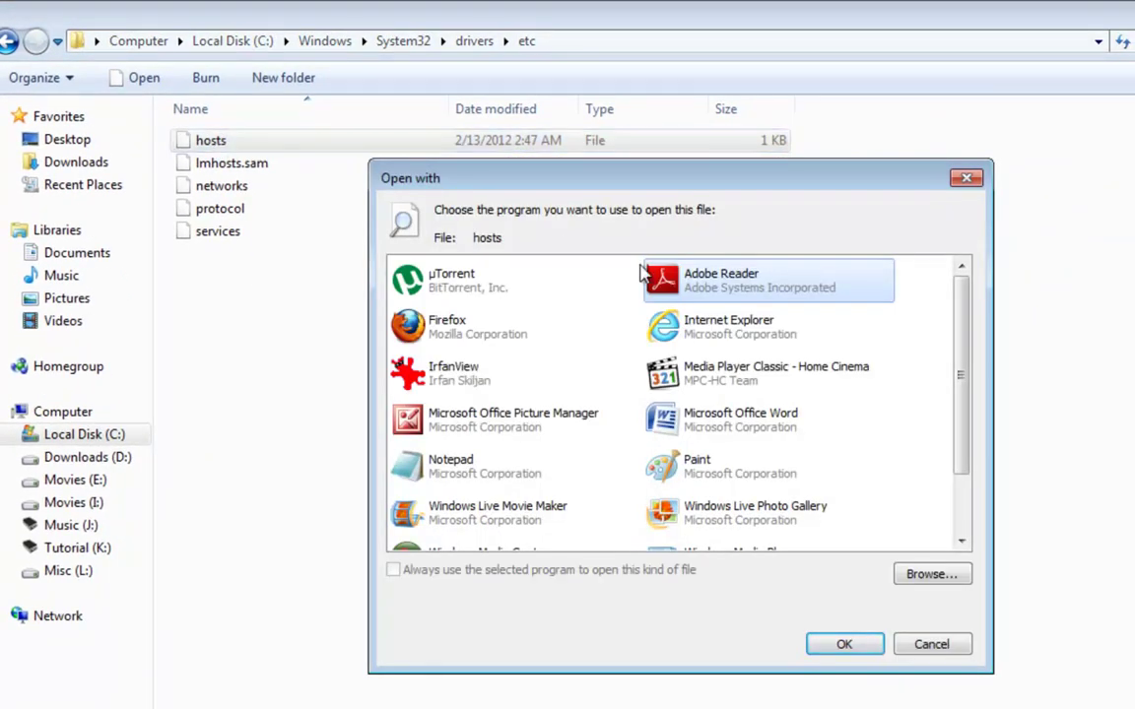
left_click(433, 465)
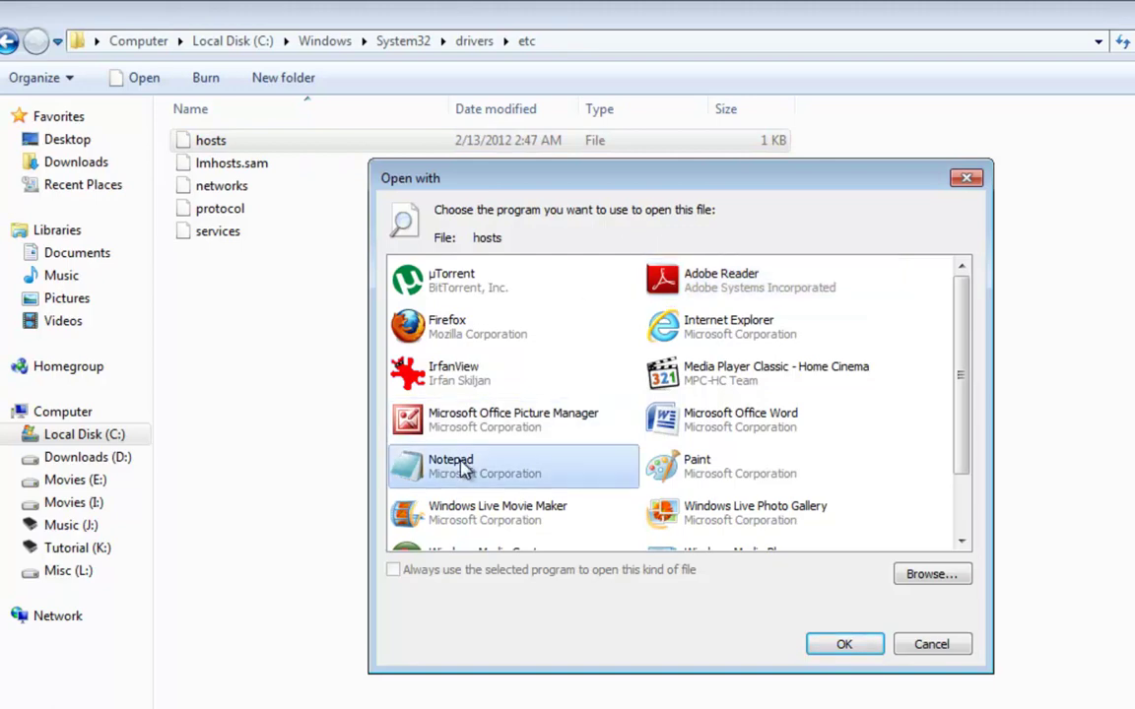
left_click(845, 650)
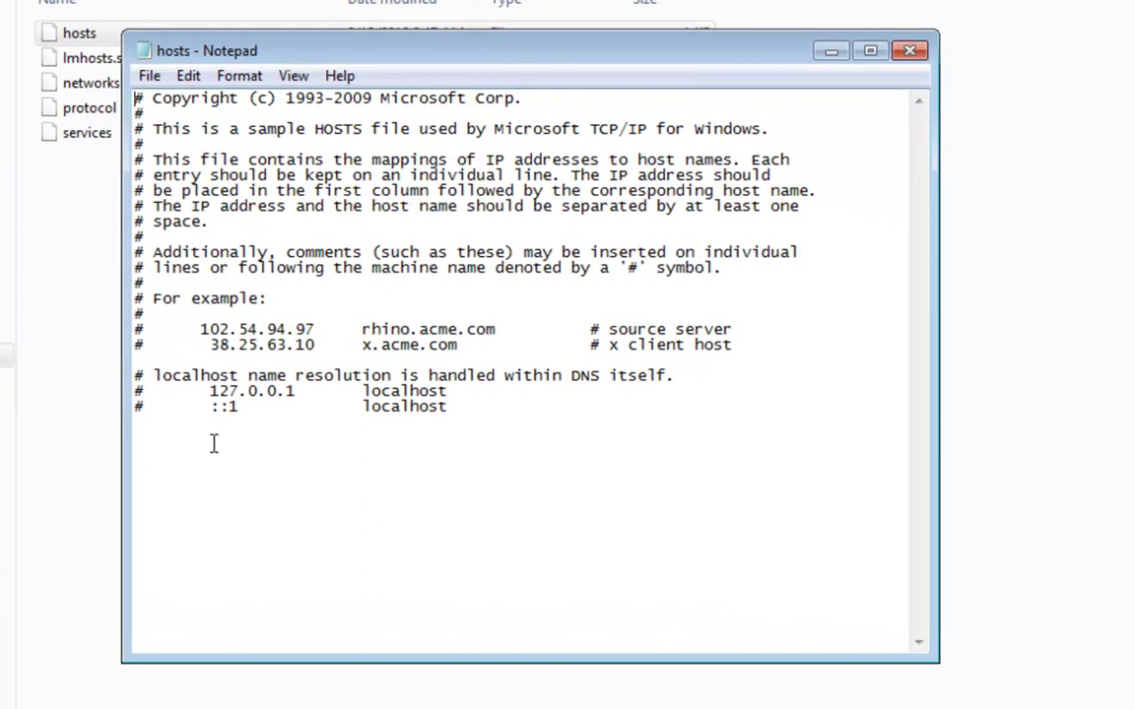
Add the sample entry "105.76.83.90 advert.buyers.com" below the localhost lines of the hosts file.
left_click(467, 402)
key("Return")
key("Return")
type("105.76.83.90 advert.buyers.com")
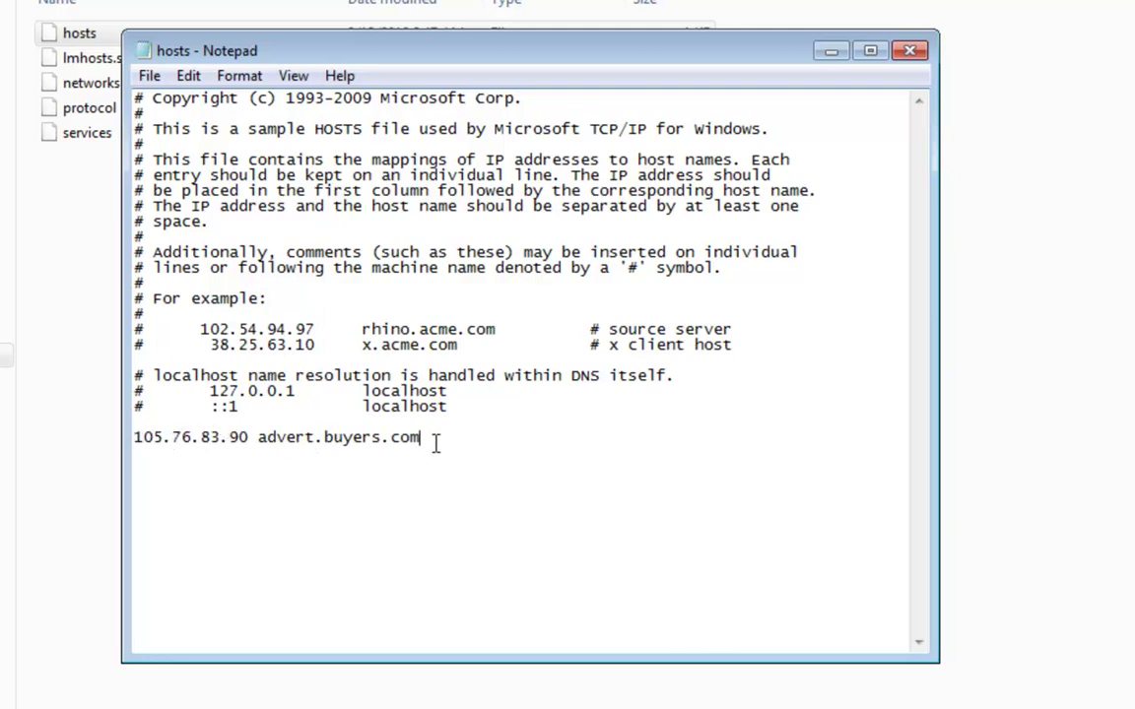
Examine the IP address and the domain name of the added hosts entry.
left_click_drag(247, 437, 151, 438)
left_click(268, 441)
left_click_drag(257, 438, 424, 438)
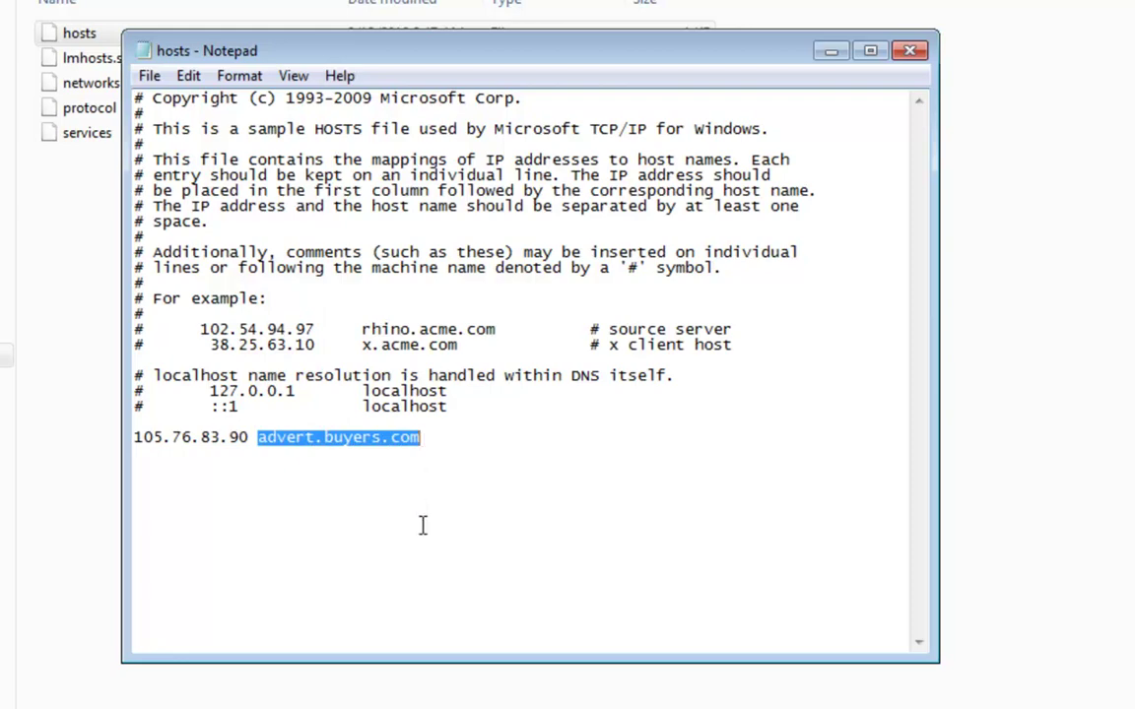
left_click_drag(260, 438, 138, 456)
left_click(239, 473)
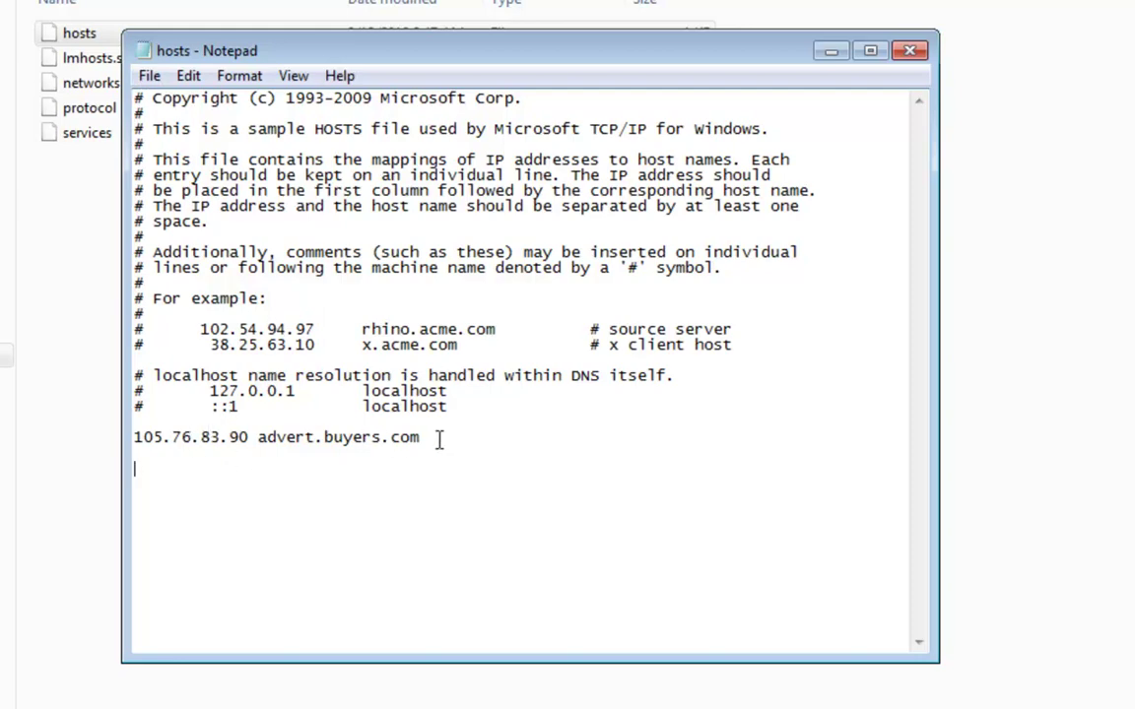
Delete the advert.buyers.com entry line from the hosts file.
left_click_drag(438, 440, 133, 442)
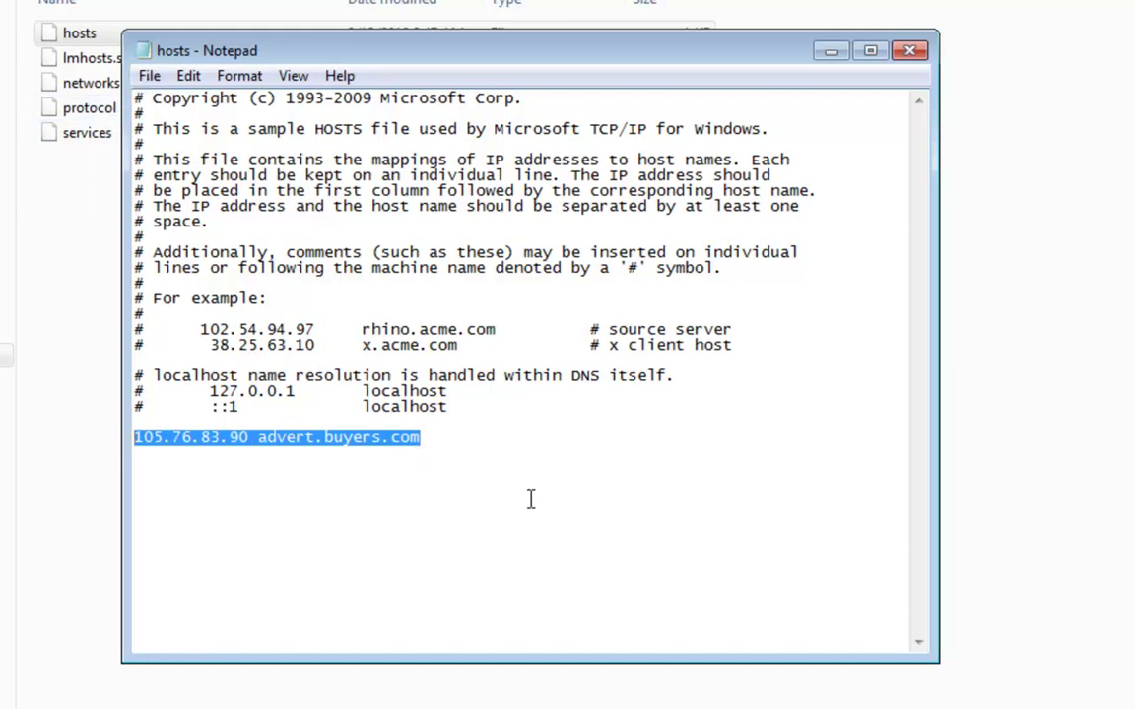
key("BackSpace")
key("BackSpace")
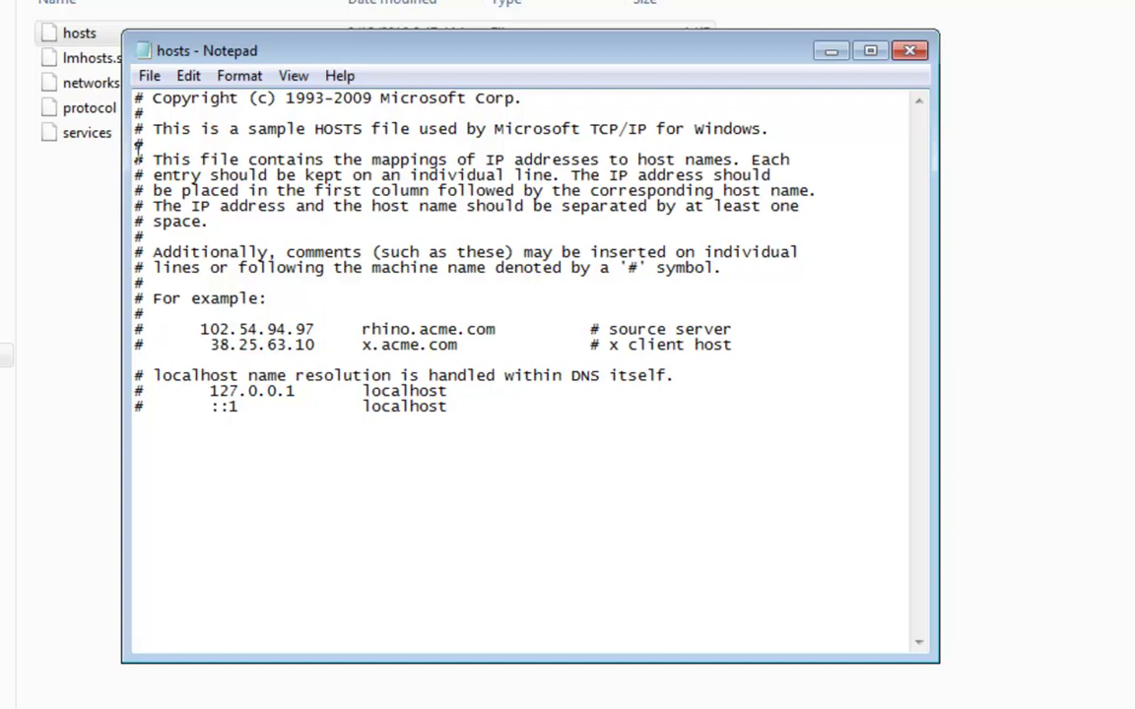
Save the hosts file and close it.
left_click(150, 78)
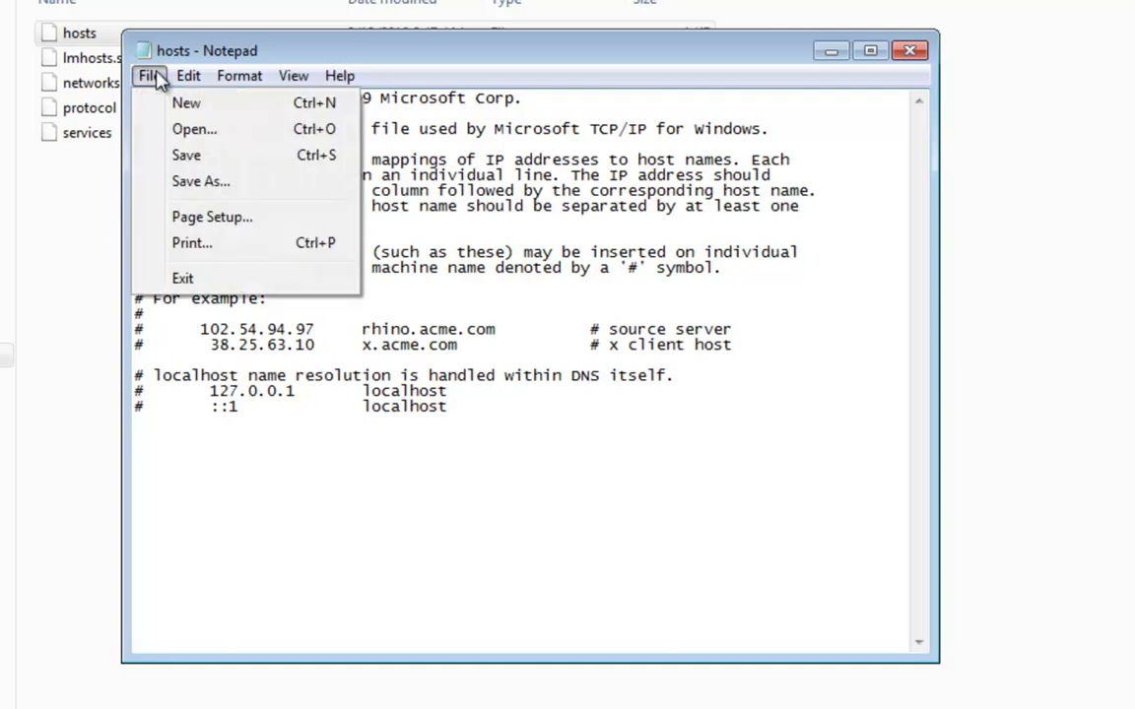
left_click(186, 158)
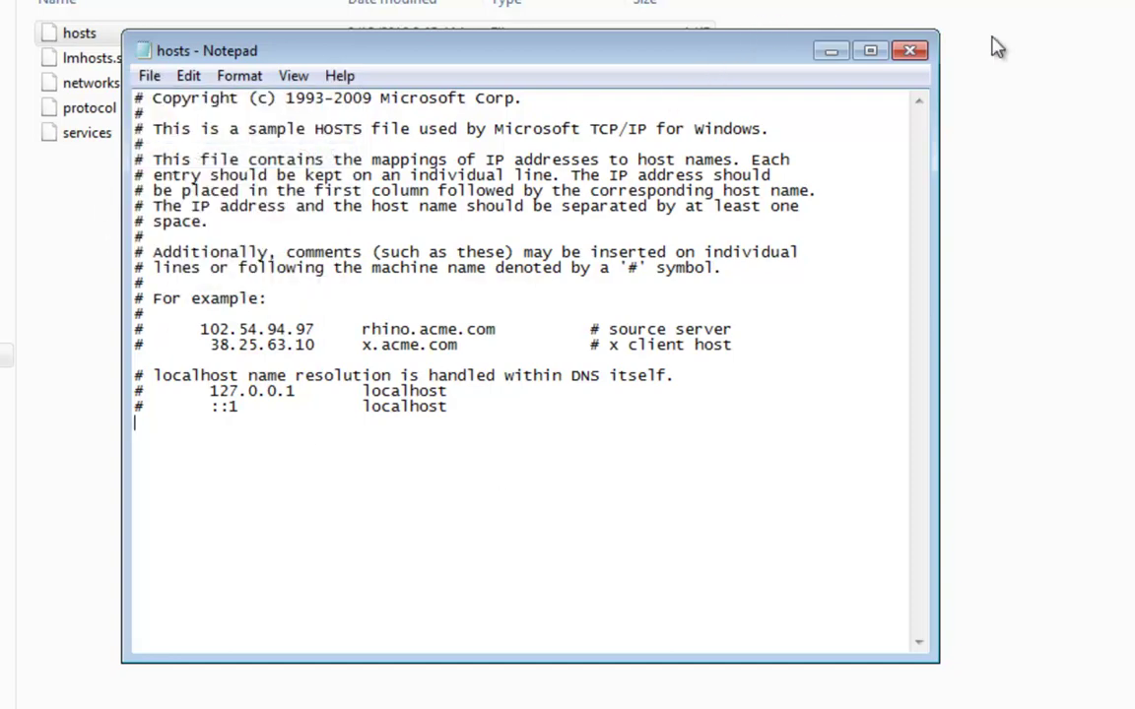
left_click(915, 51)
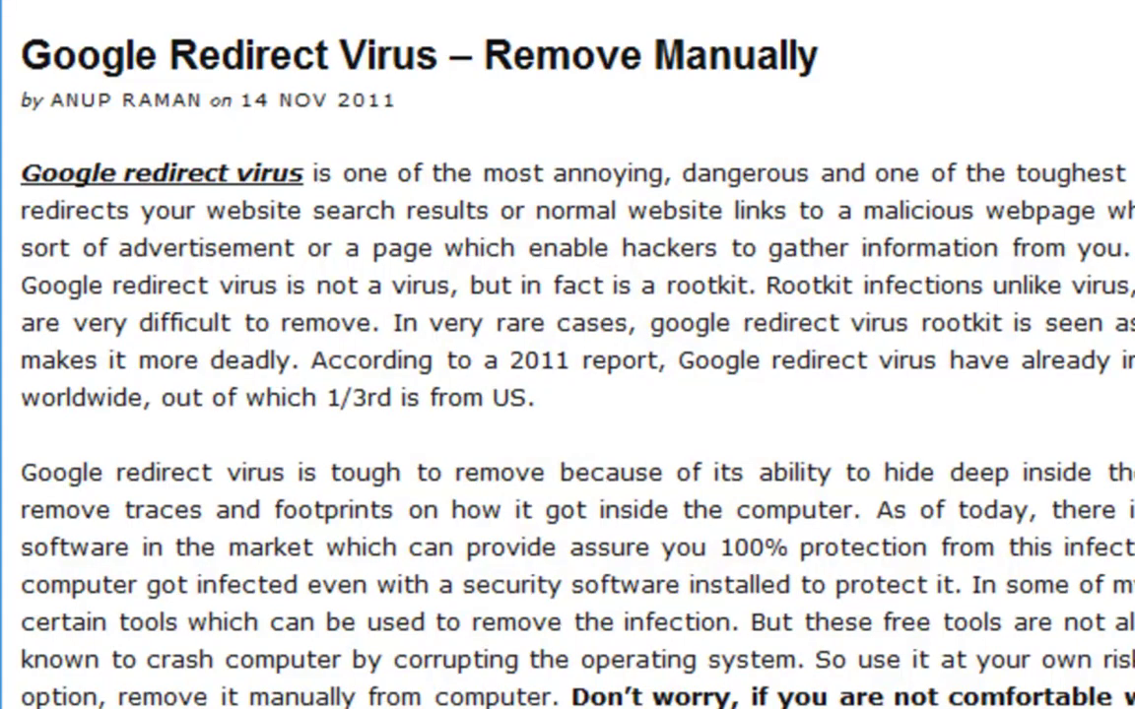
scroll(568, 355, "down", 4)
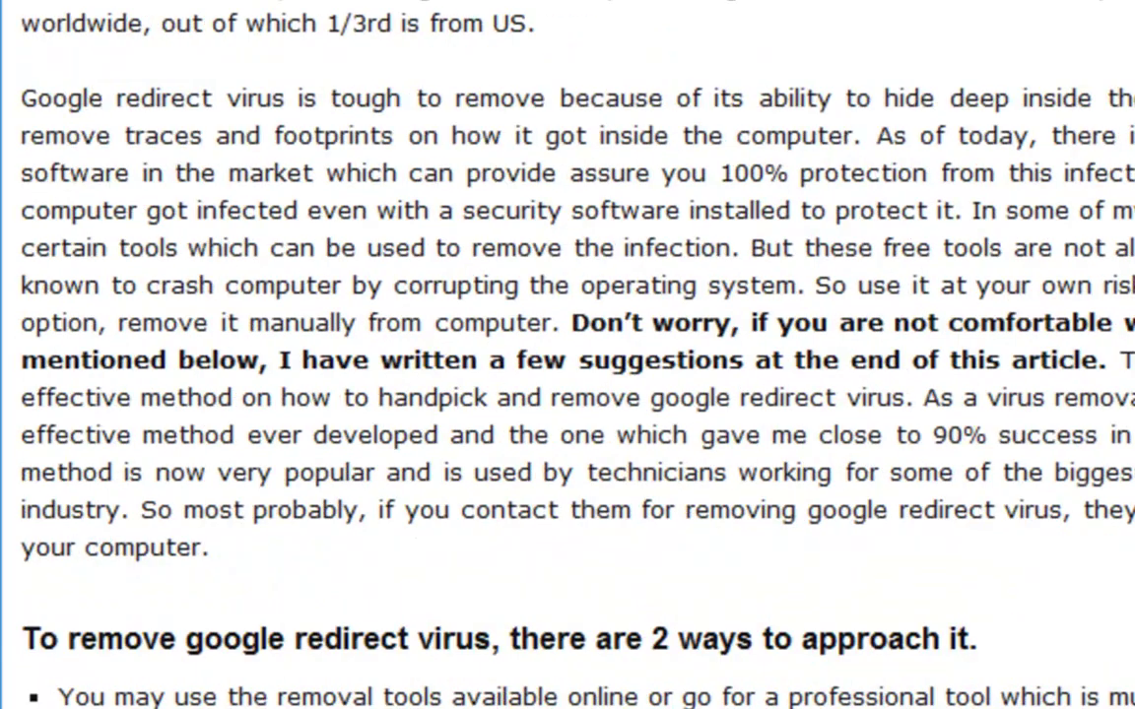
scroll(568, 355, "down", 4)
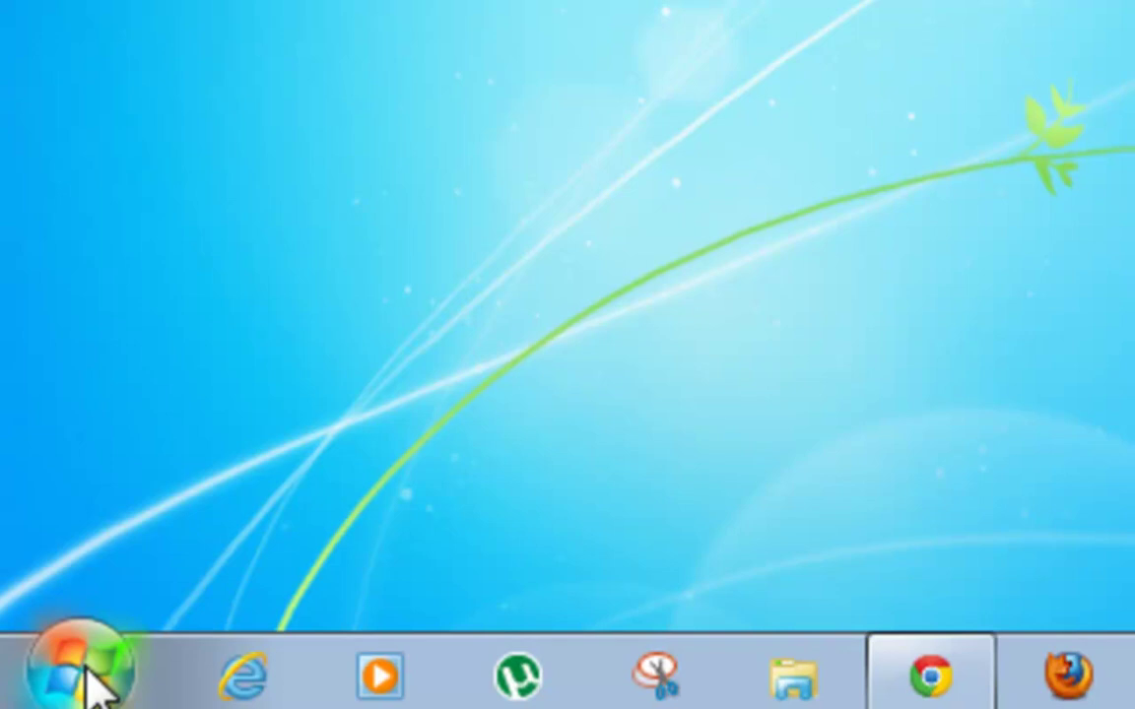
Open System Configuration by running msconfig and show its boot options.
left_click(87, 678)
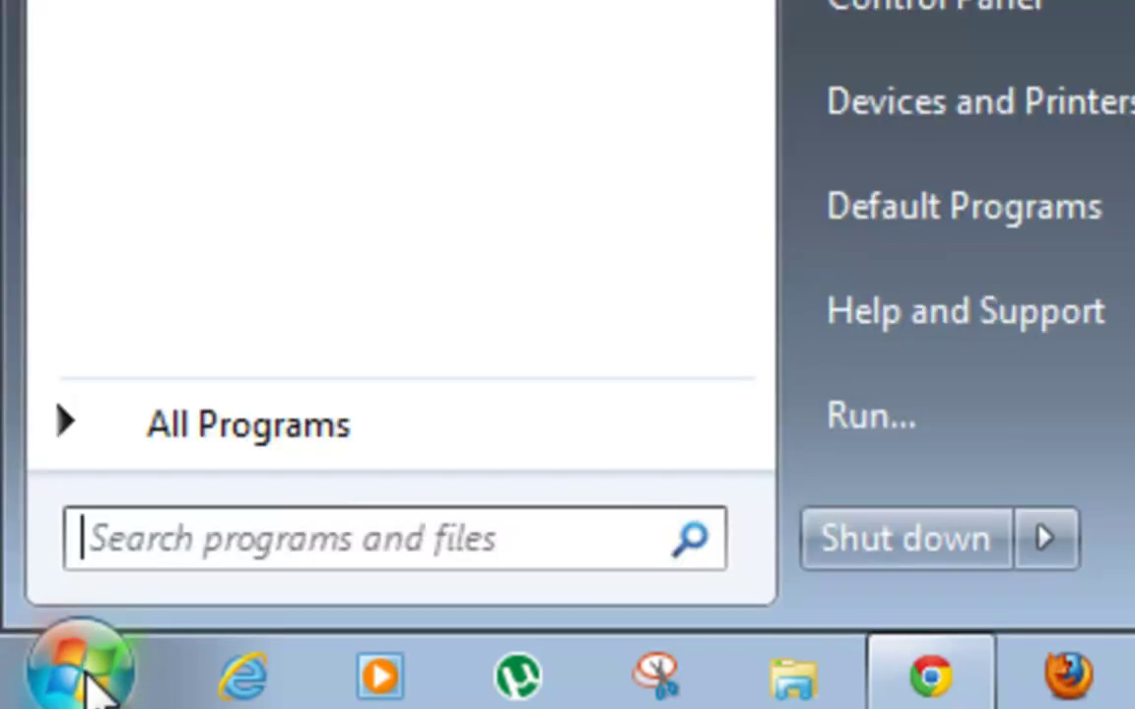
left_click(864, 425)
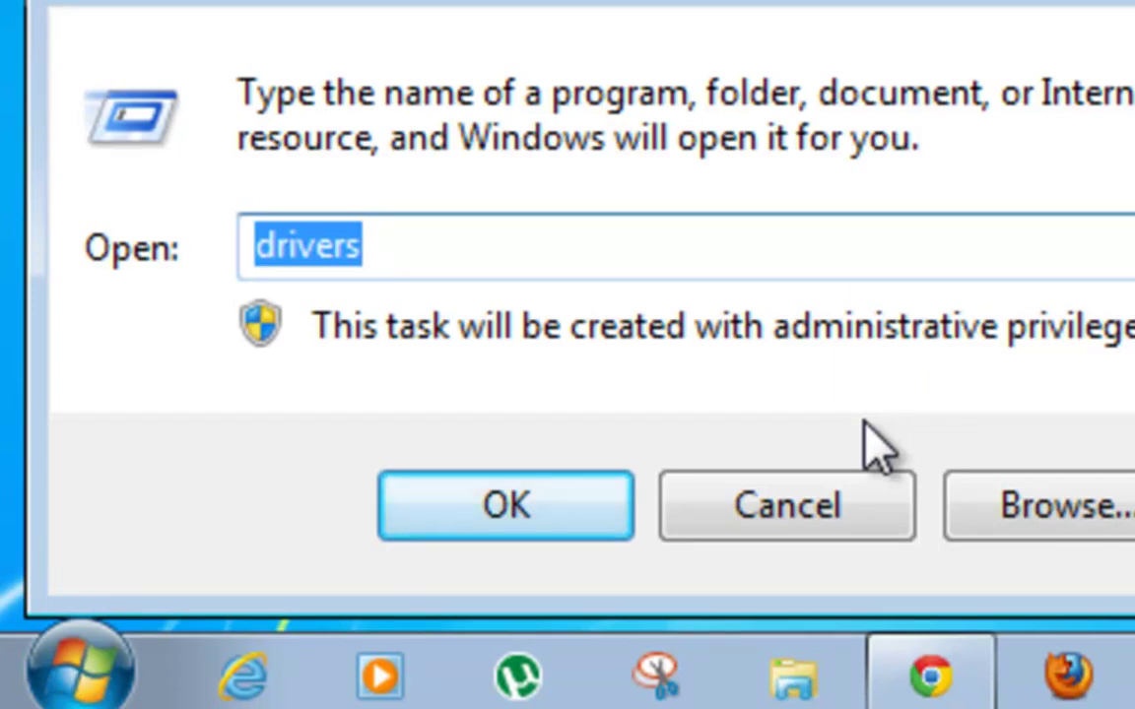
type("msconfig")
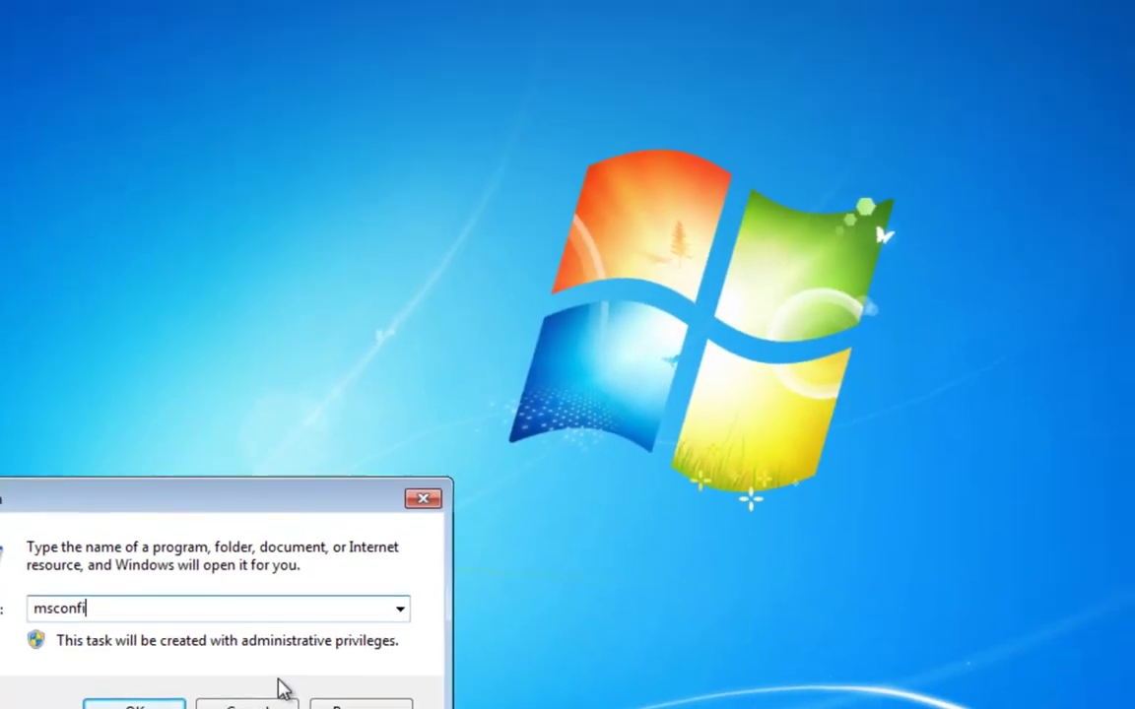
key("Return")
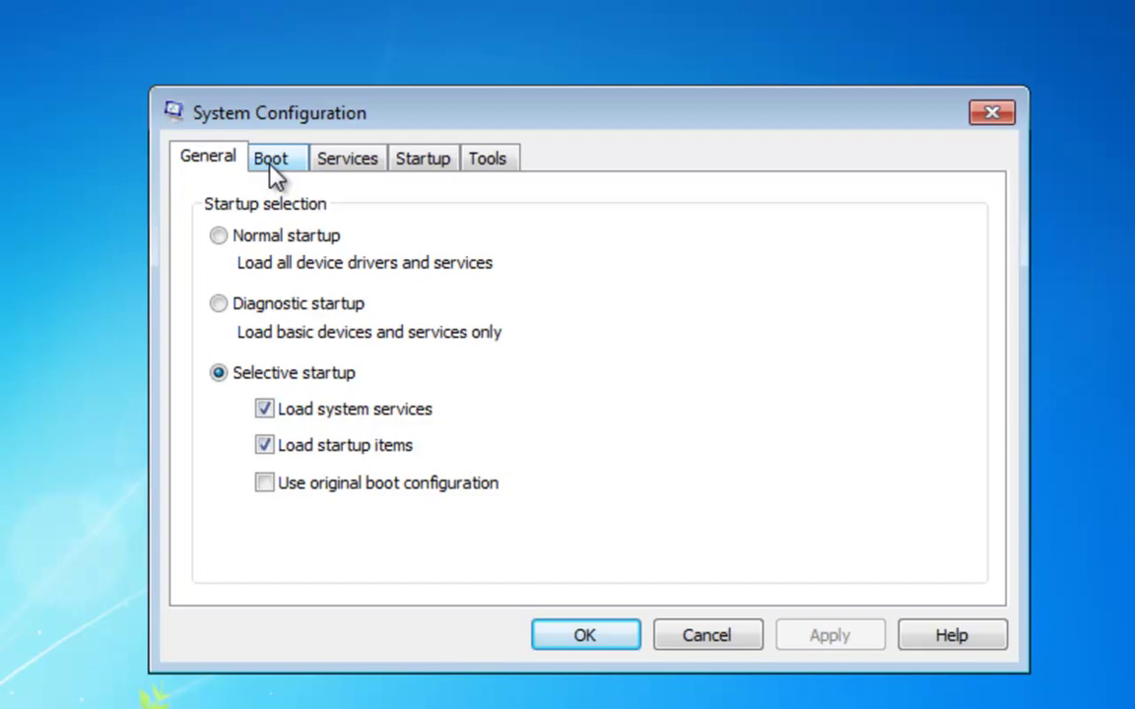
left_click(271, 162)
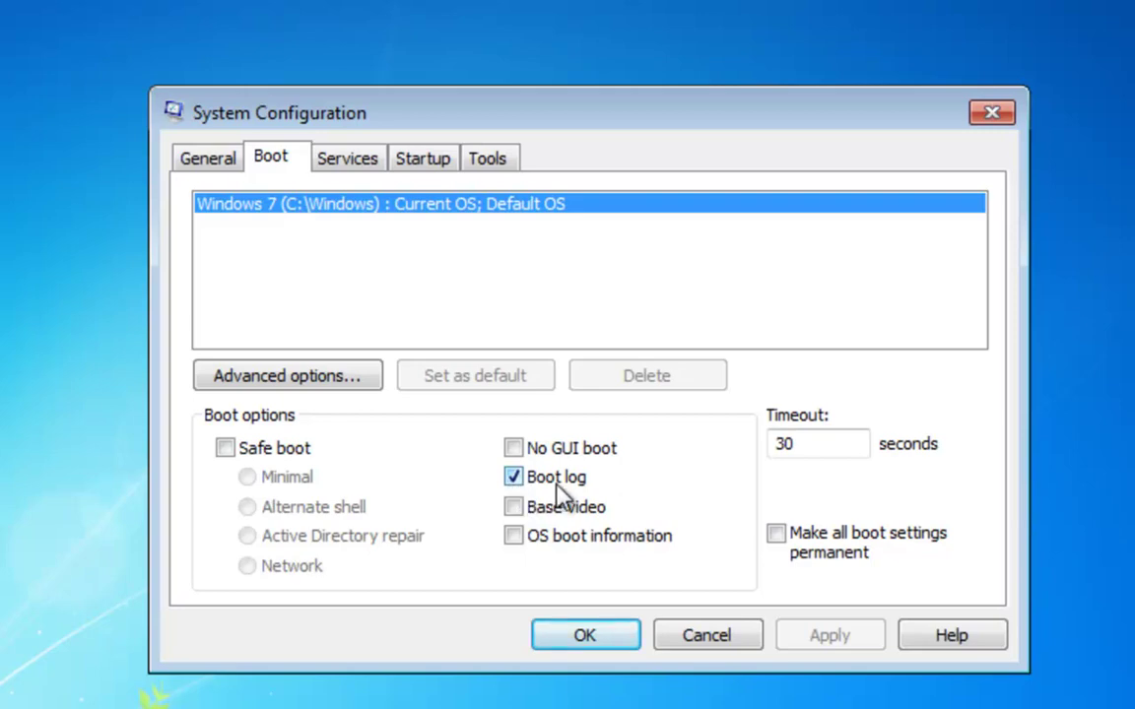
Turn boot logging on in the boot options, apply the setting and close System Configuration.
left_click(516, 483)
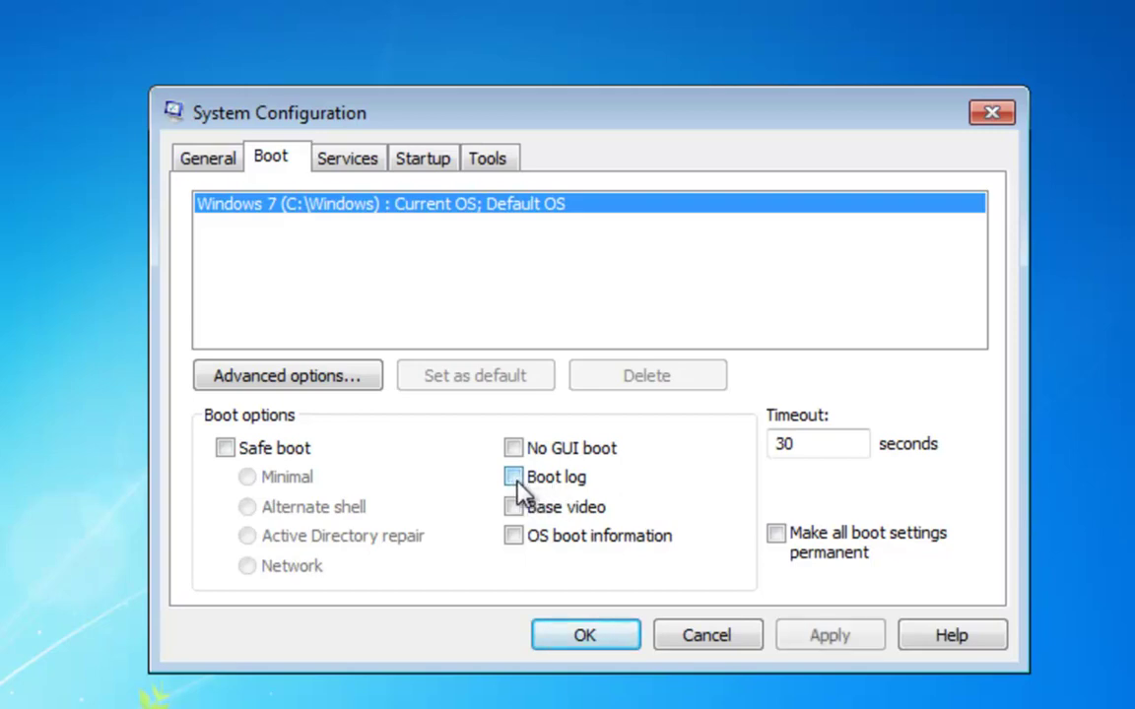
left_click(516, 485)
left_click(829, 639)
left_click(558, 638)
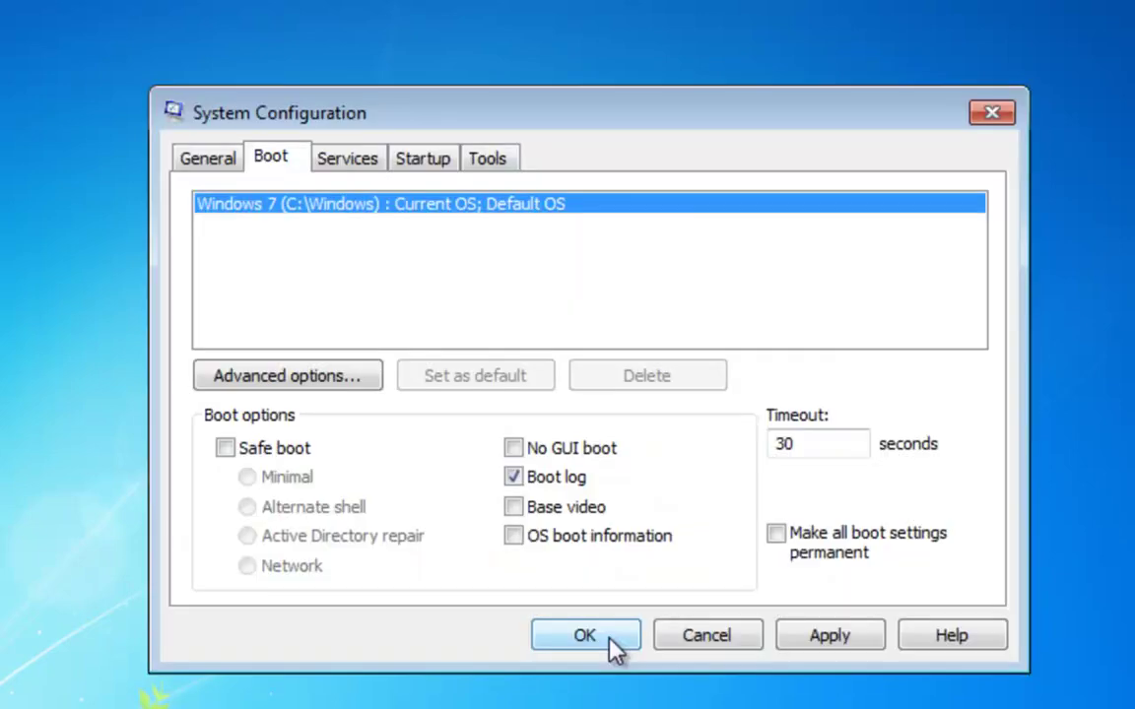
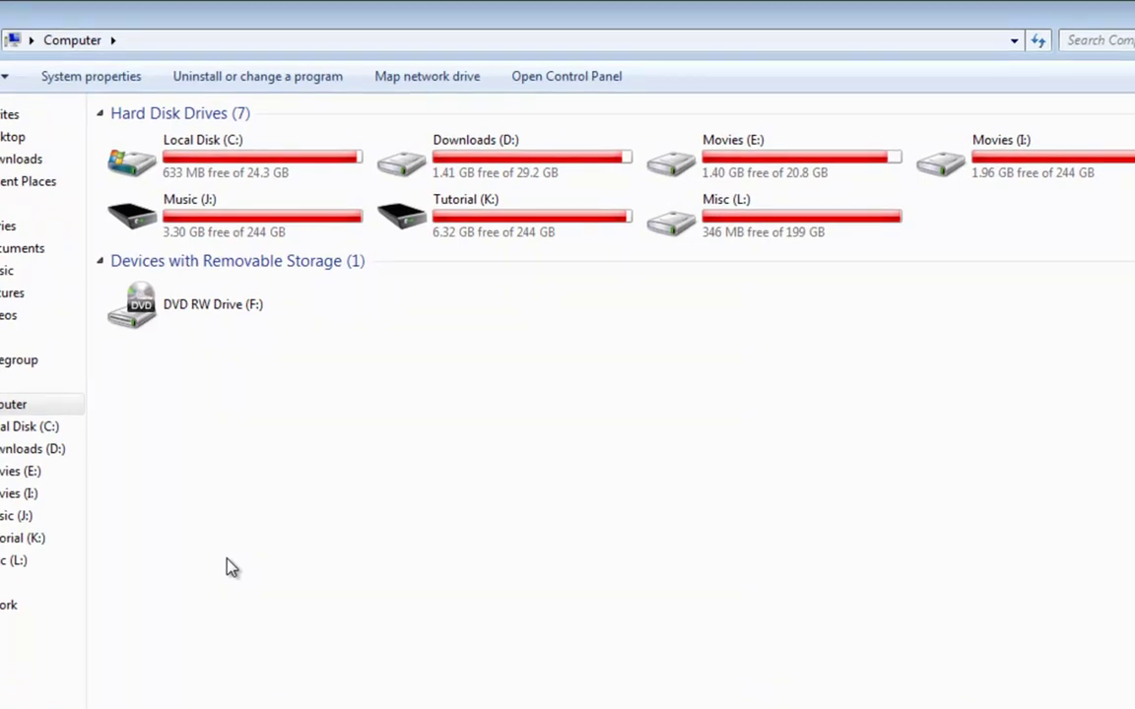
Open the boot log ntbtlog.txt from the Windows folder on Local Disk (C:).
double_click(215, 153)
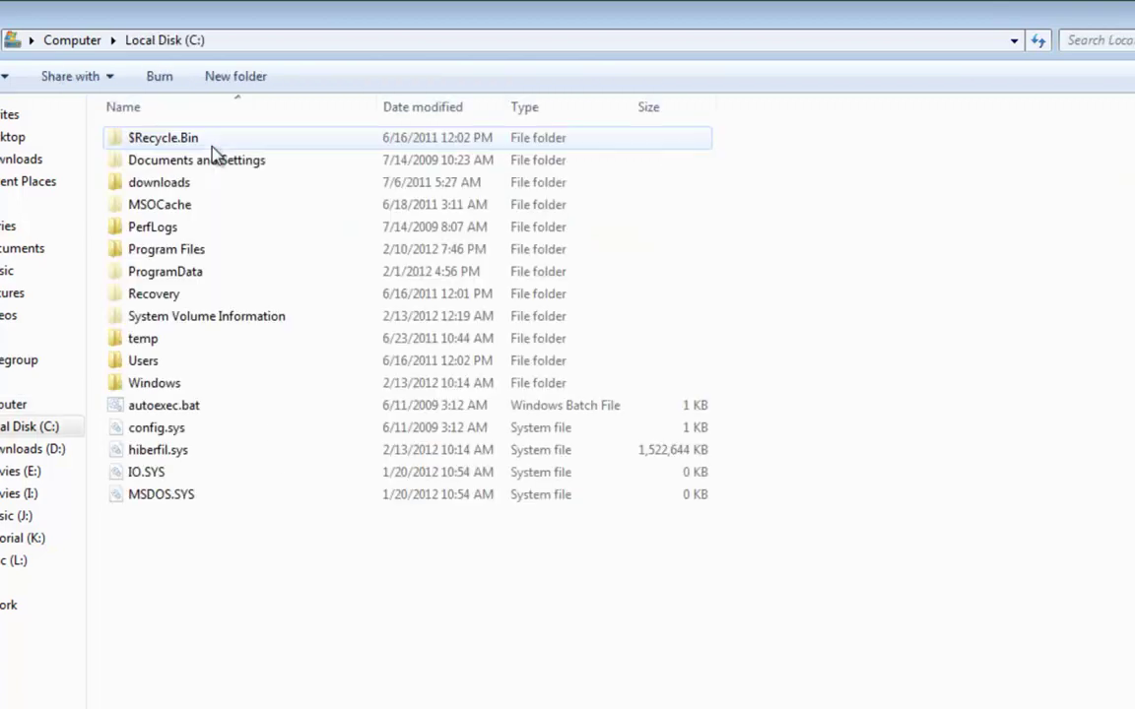
left_click(160, 384)
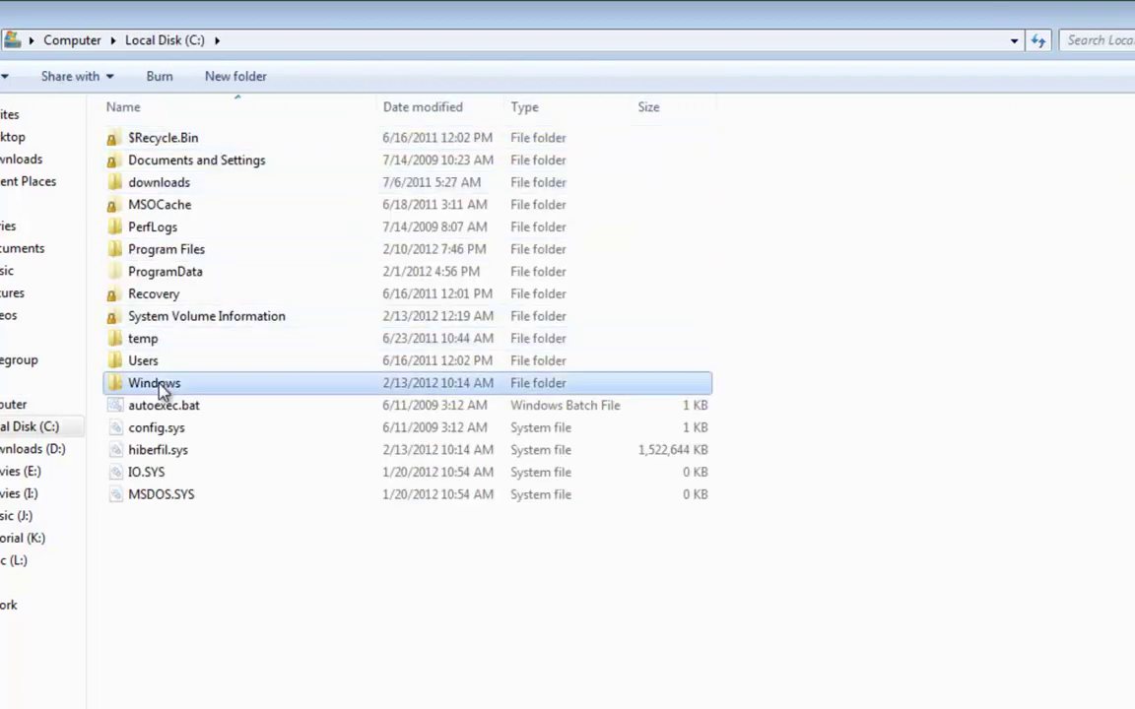
double_click(159, 384)
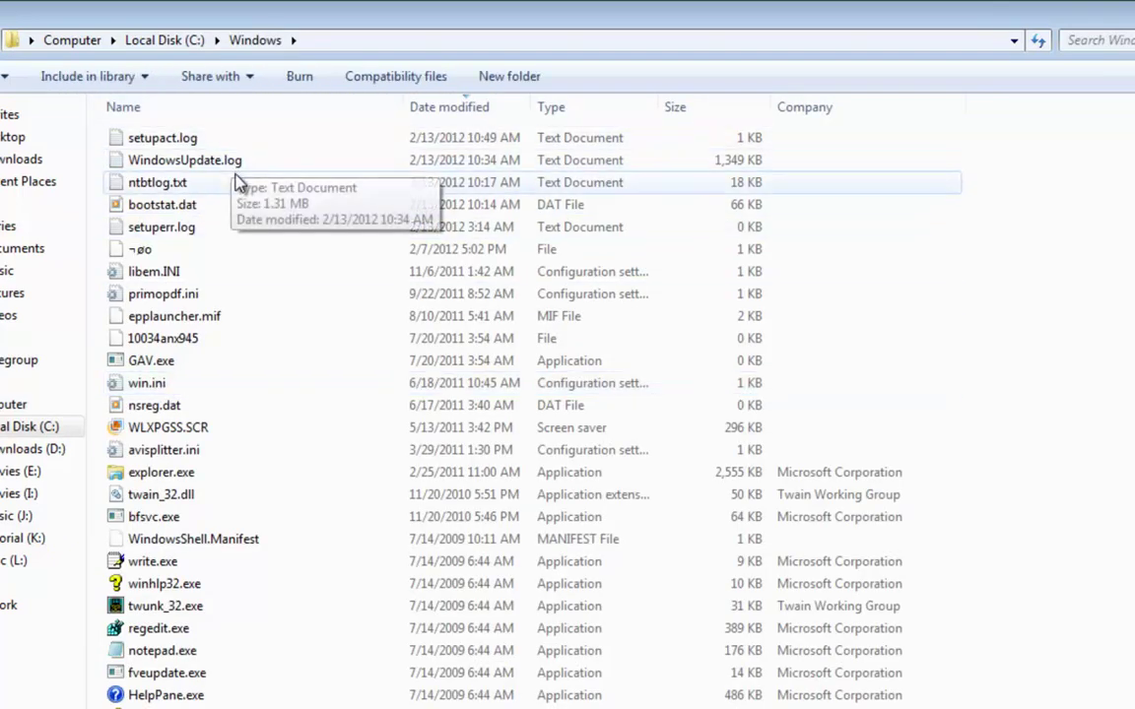
left_click(164, 188)
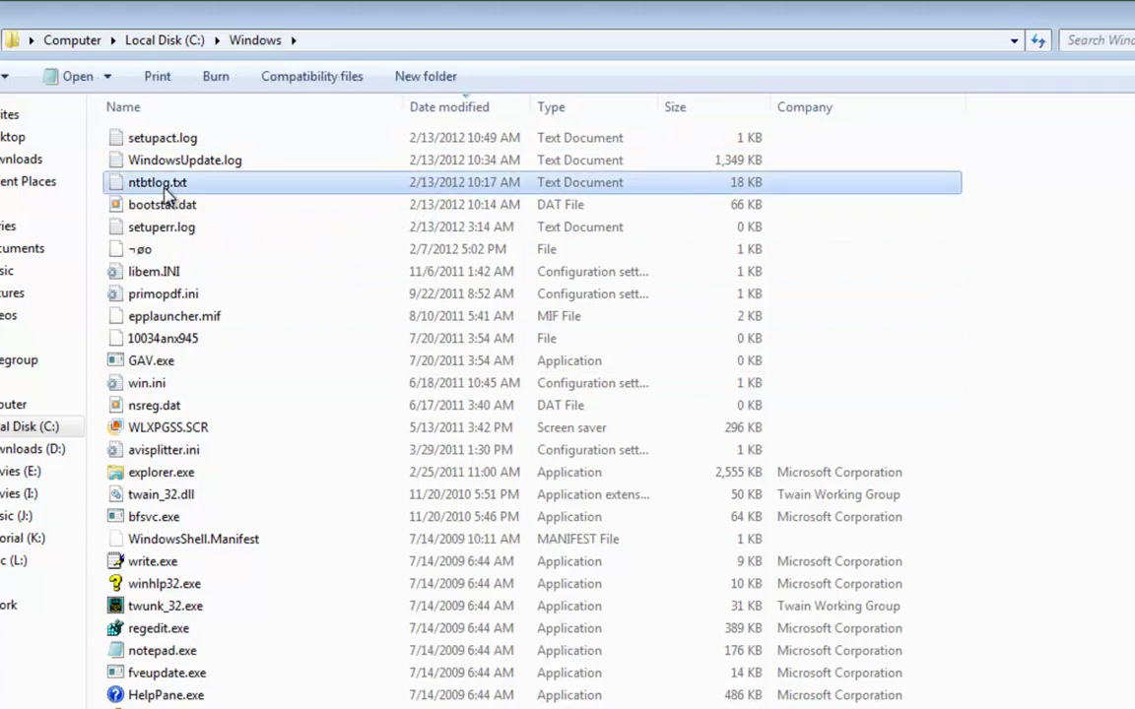
double_click(165, 188)
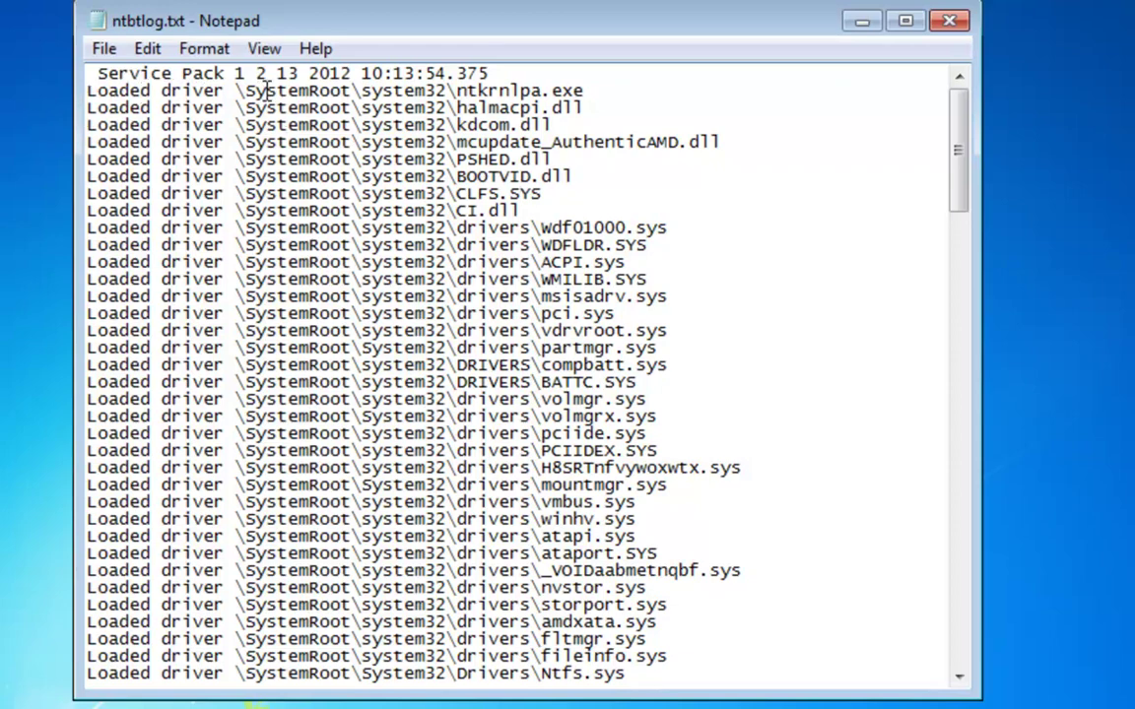
Examine the system folder path and file name in the first loaded driver entry of the boot log.
left_click_drag(246, 91, 351, 74)
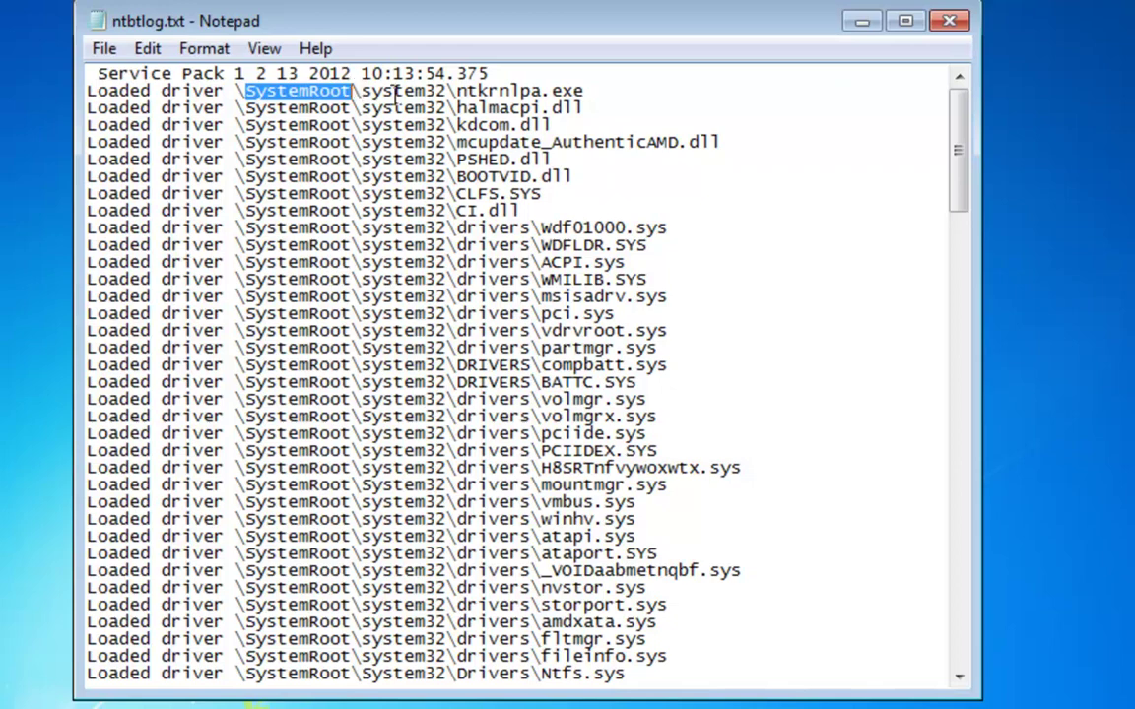
left_click_drag(362, 91, 584, 90)
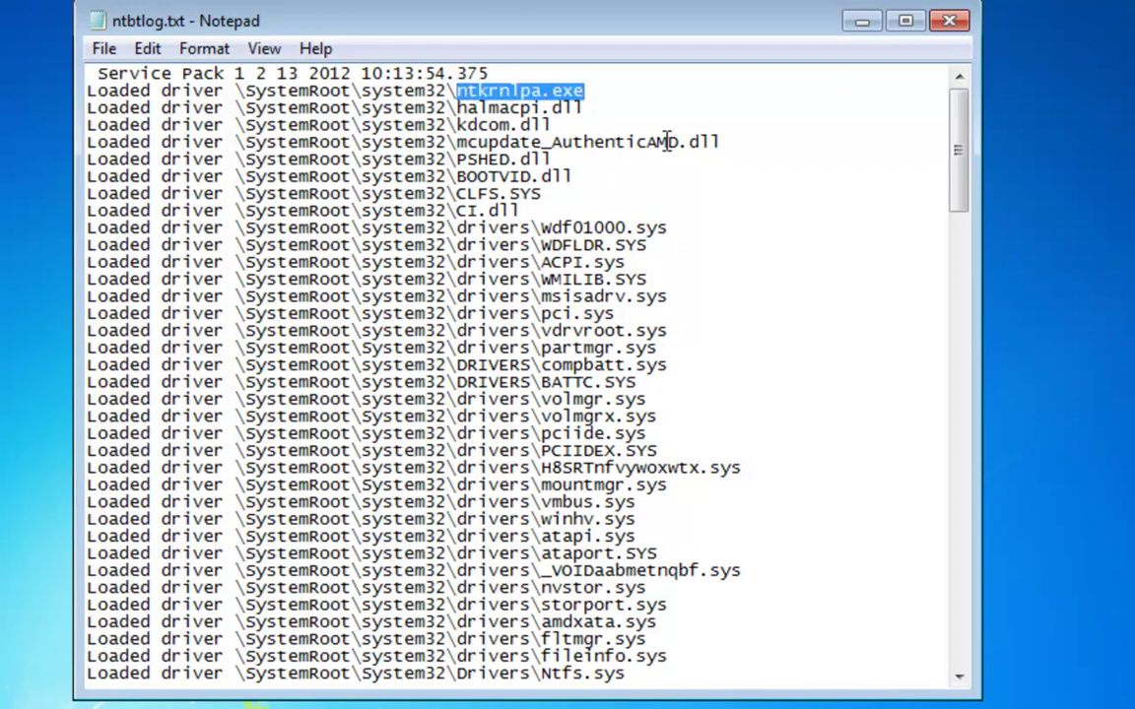
left_click(265, 196)
Examine the boot log entries for drivers that did not load, such as NDProxy.SYS.
scroll(279, 219, "down", 20)
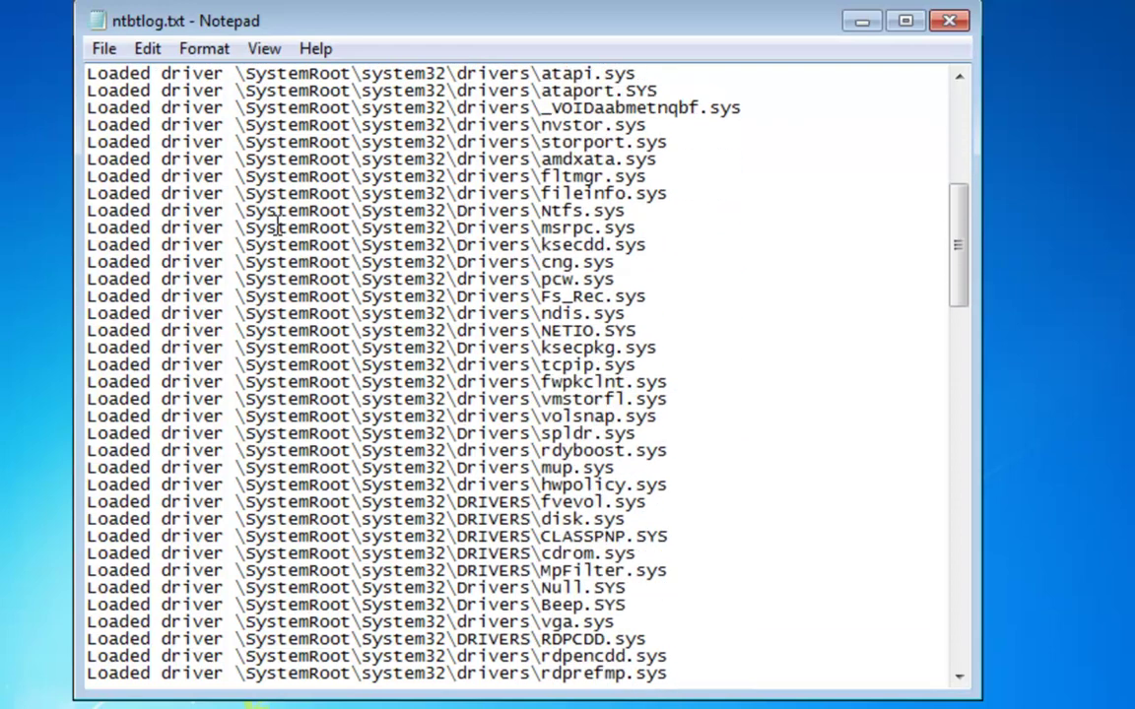
scroll(279, 226, "down", 16)
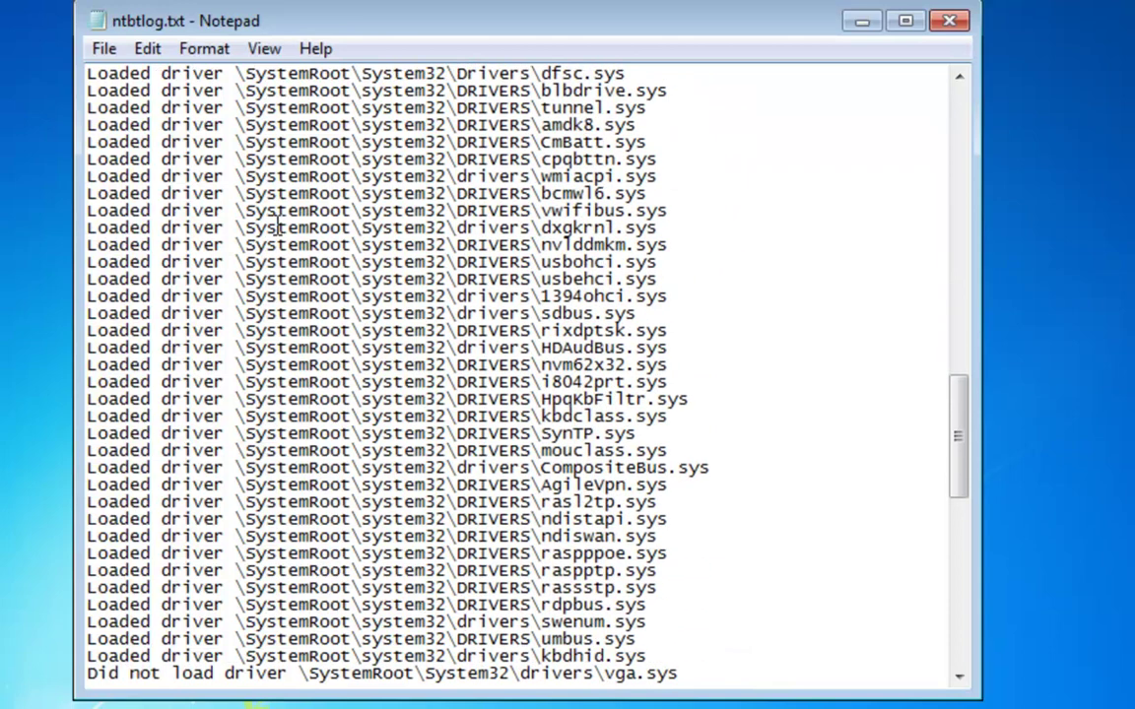
left_click_drag(89, 209, 288, 223)
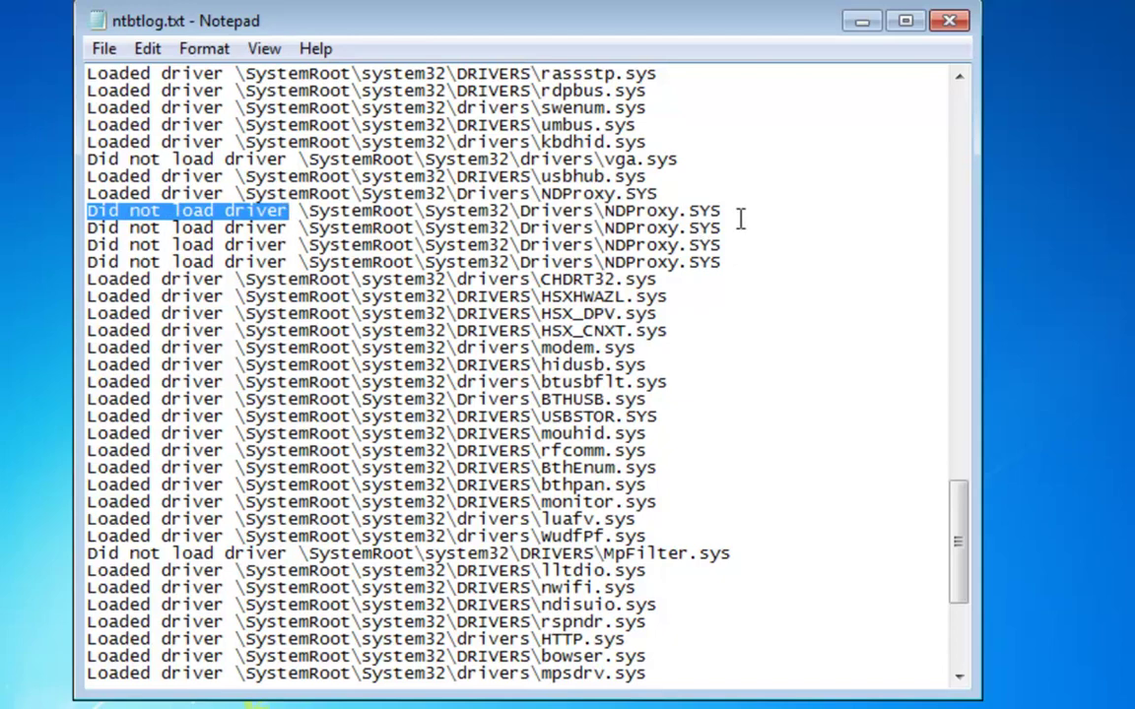
left_click_drag(723, 210, 605, 210)
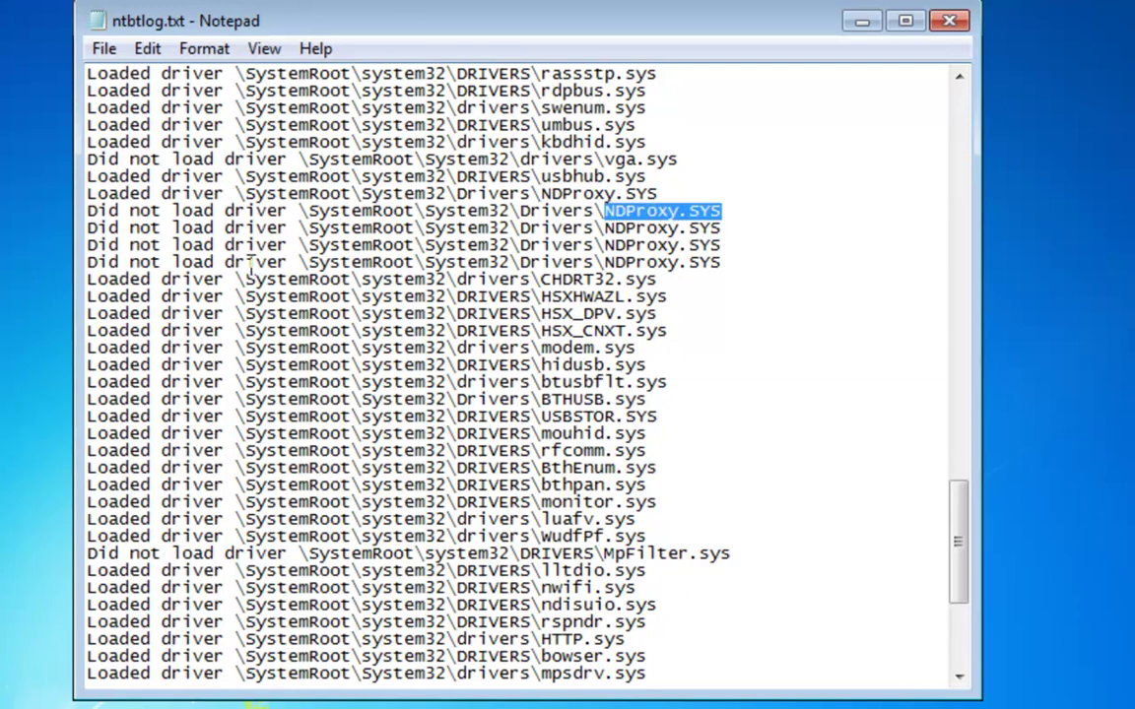
Look through the loaded drivers from the start of the log and copy the file name vdrvroot.sys.
scroll(274, 362, "up", 14)
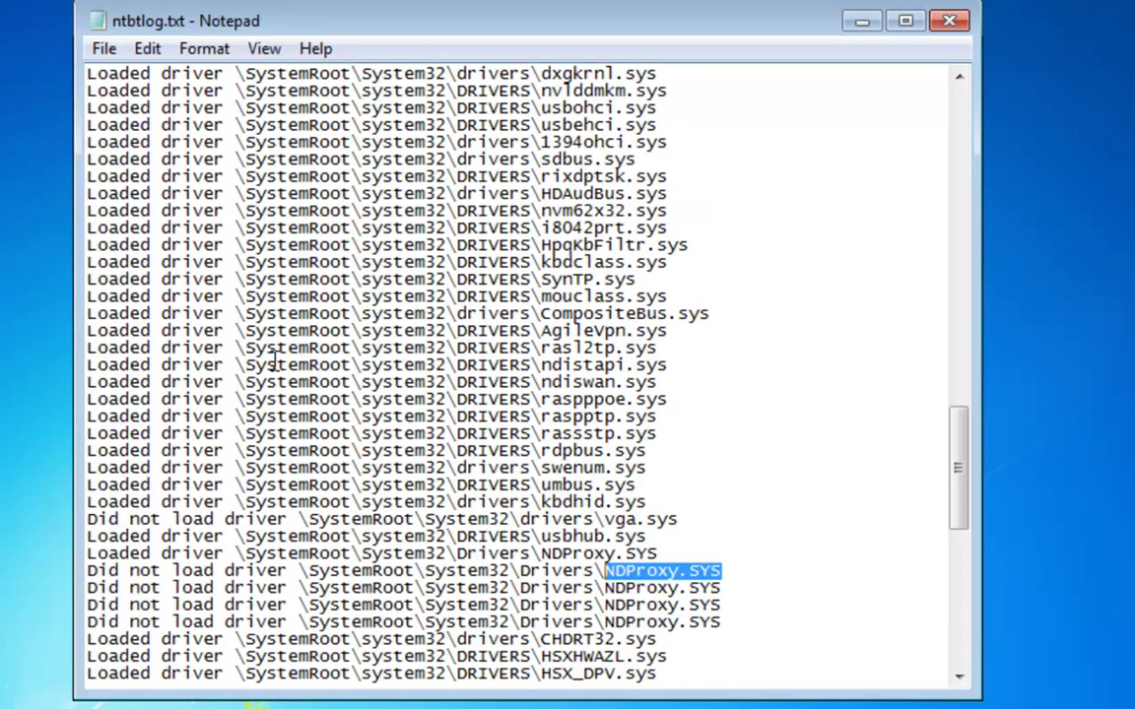
scroll(274, 363, "up", 20)
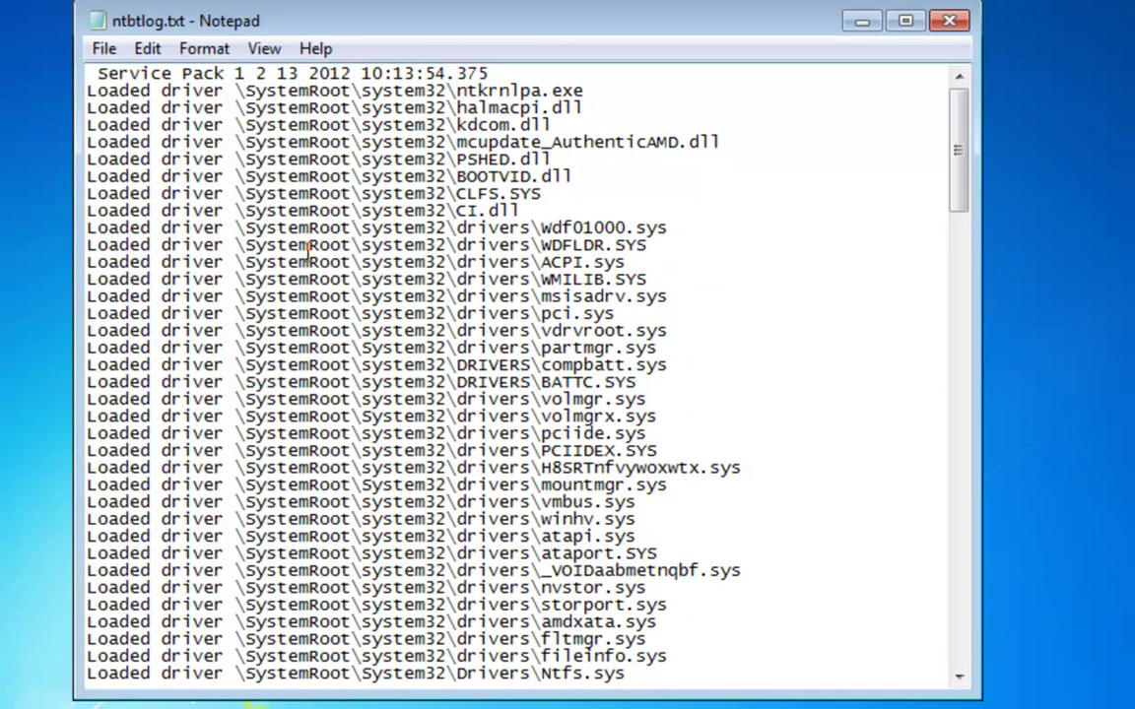
scroll(317, 216, "down", 2)
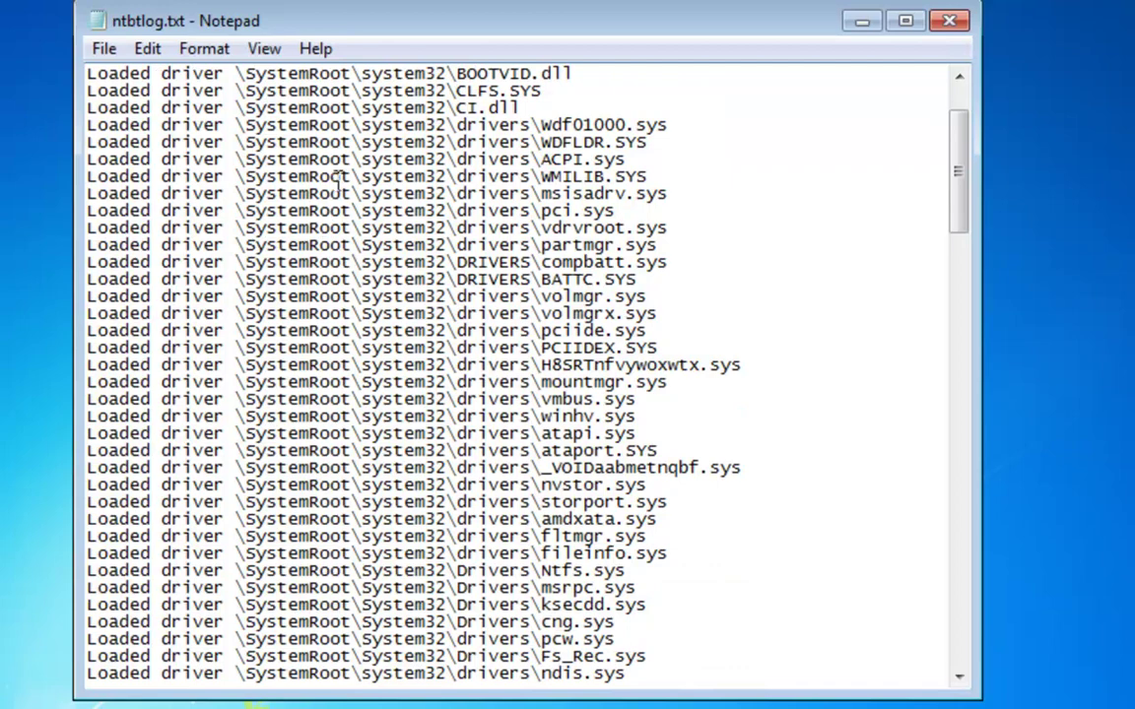
scroll(352, 212, "up", 2)
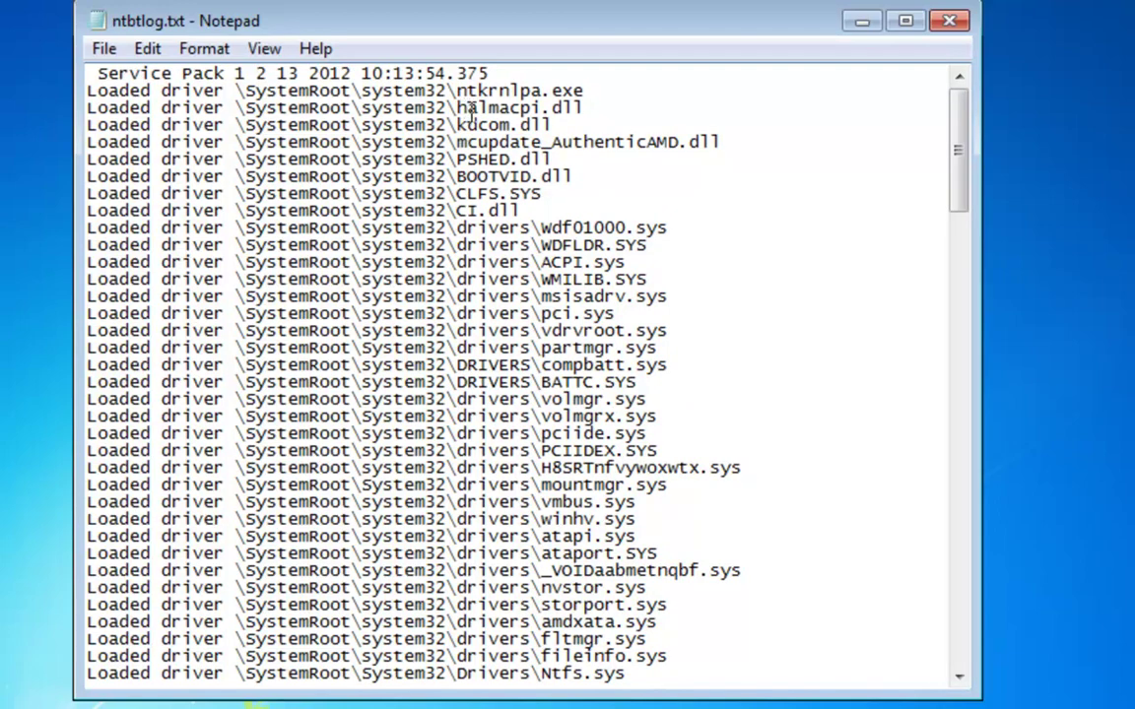
scroll(505, 204, "down", 1)
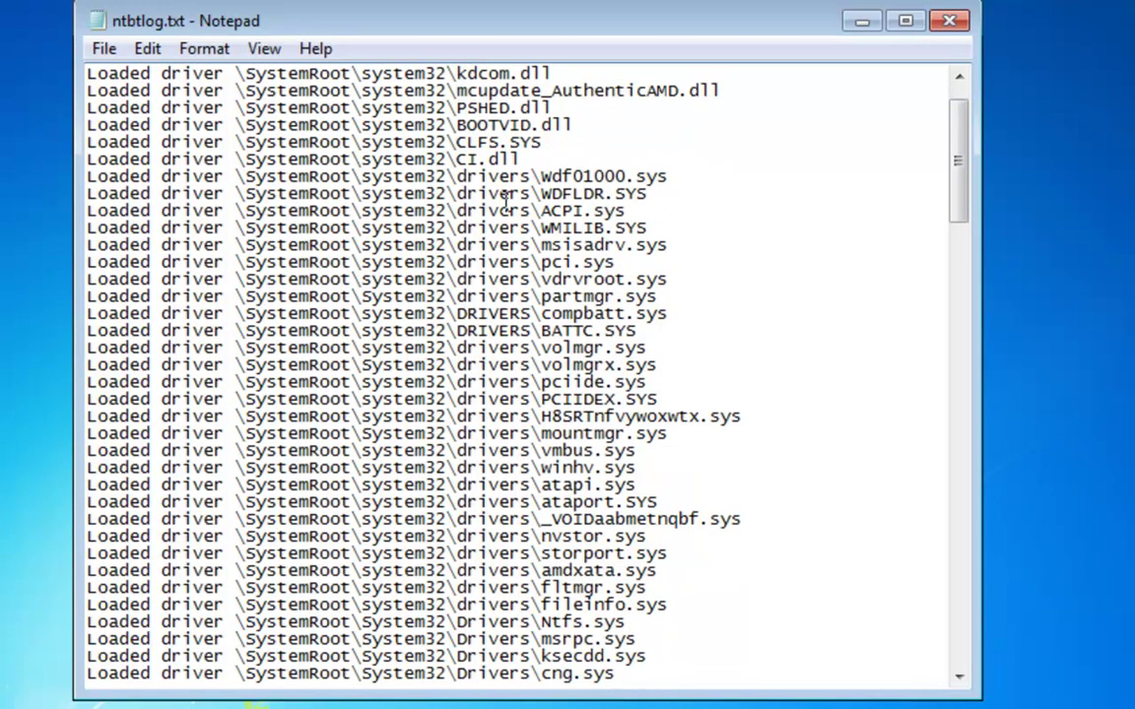
scroll(436, 149, "down", 1)
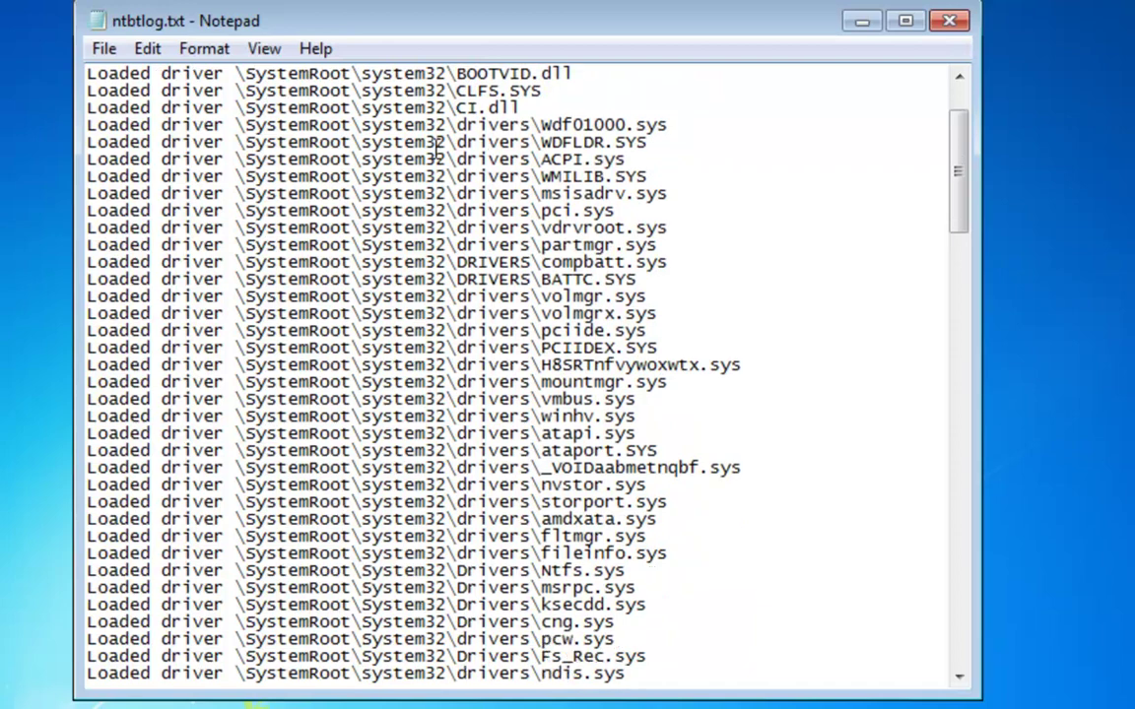
scroll(437, 150, "down", 1)
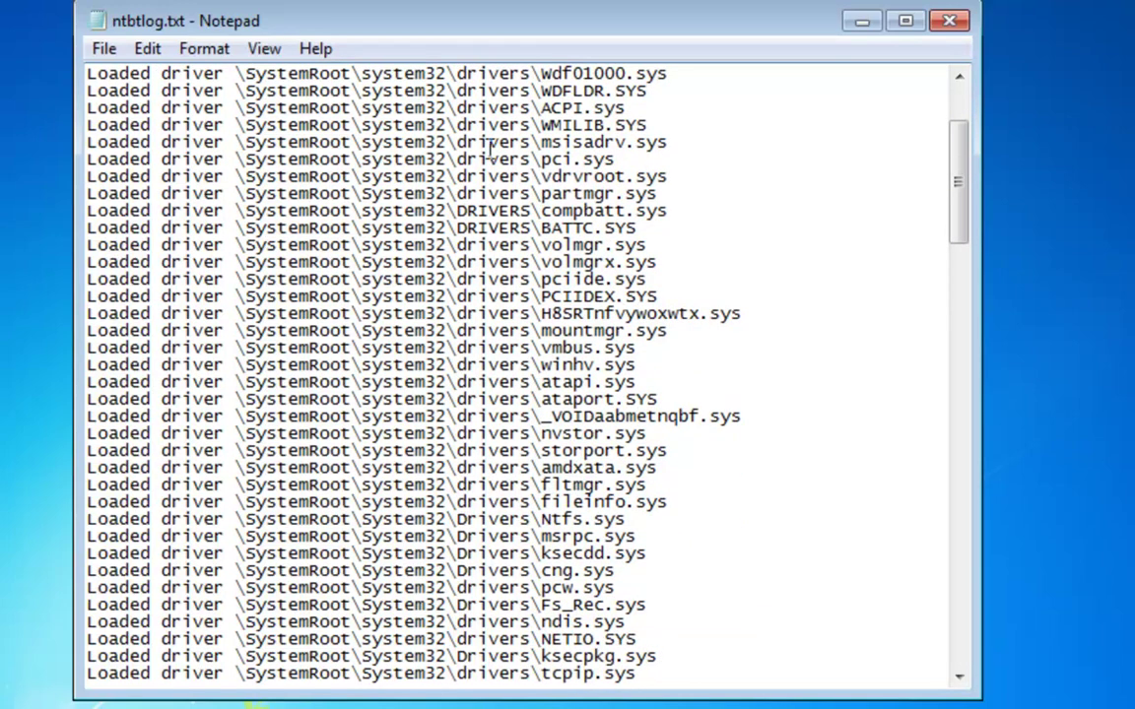
left_click_drag(669, 176, 542, 175)
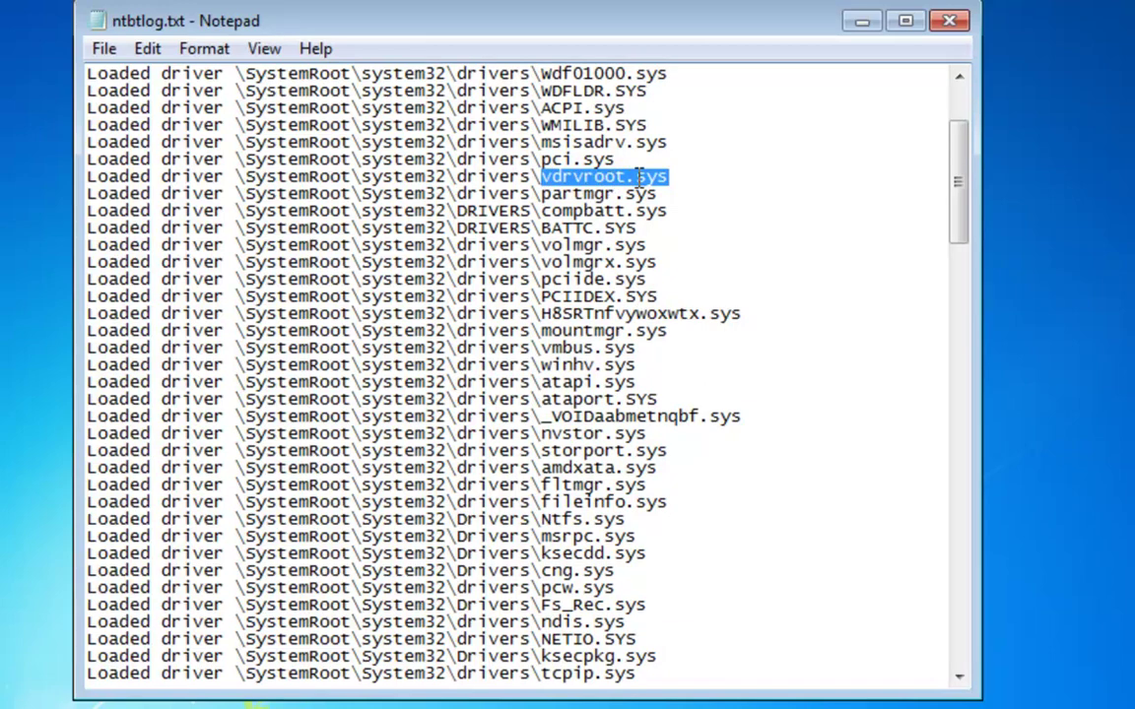
right_click(641, 173)
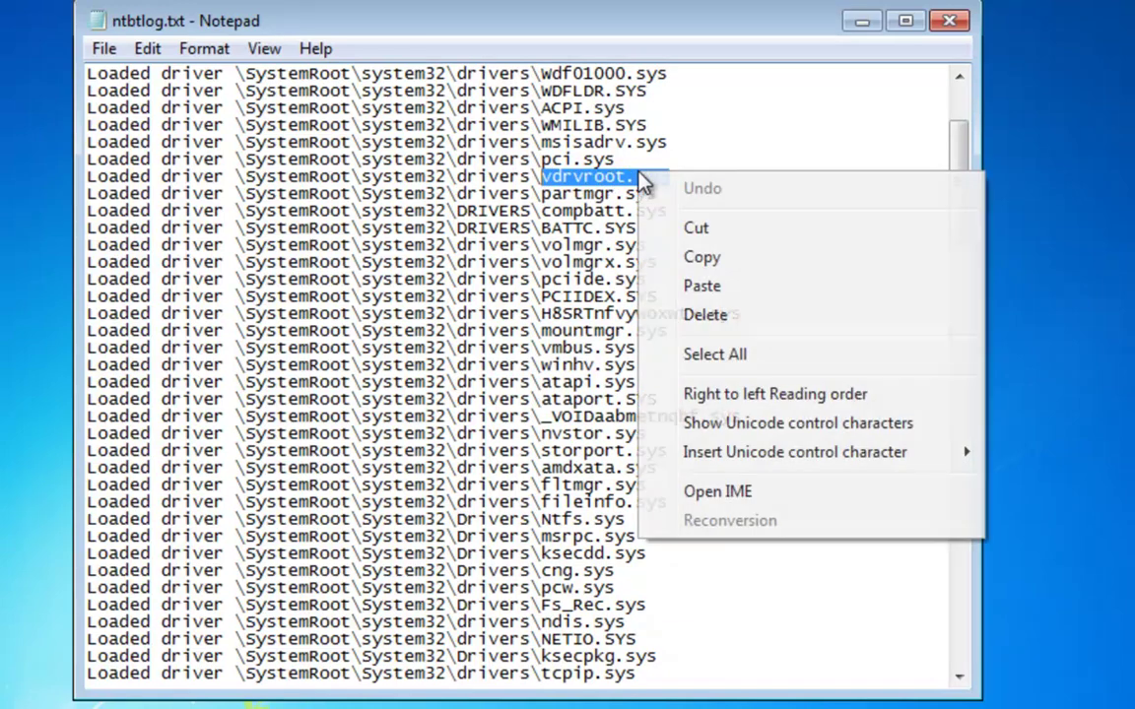
left_click(705, 257)
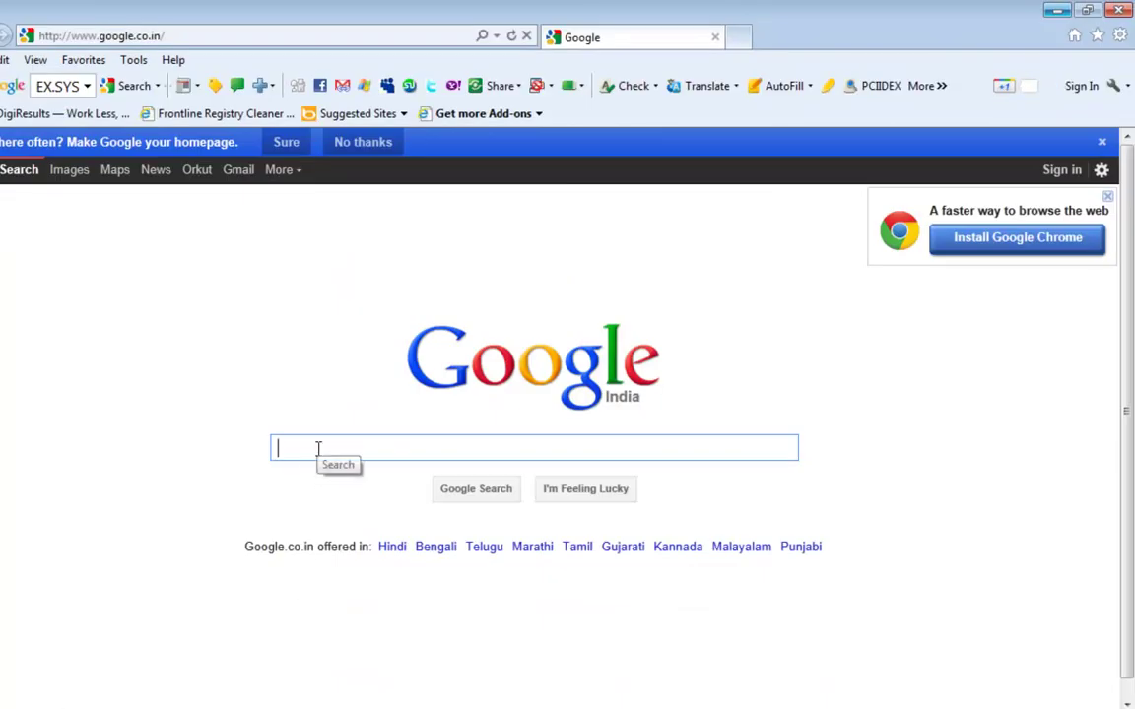
Switch to Internet Explorer, search Google for vdrvroot.sys and review the results about that driver.
key("ctrl+v")
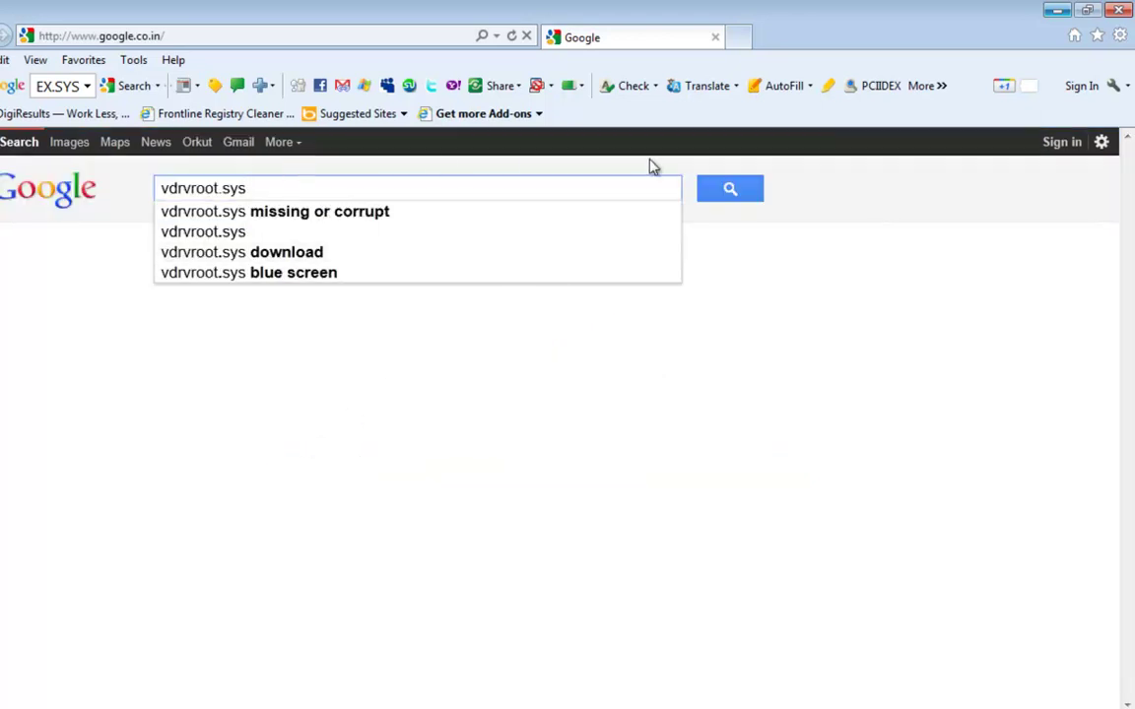
left_click(729, 190)
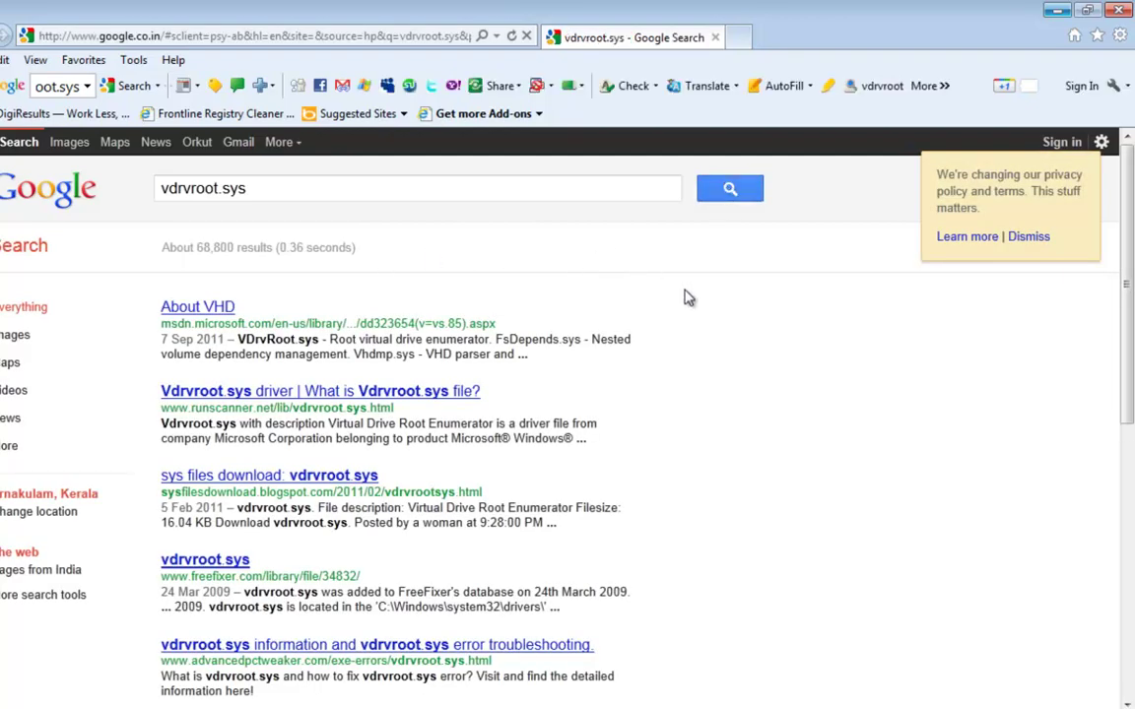
scroll(685, 297, "down", 3)
scroll(687, 298, "down", 6)
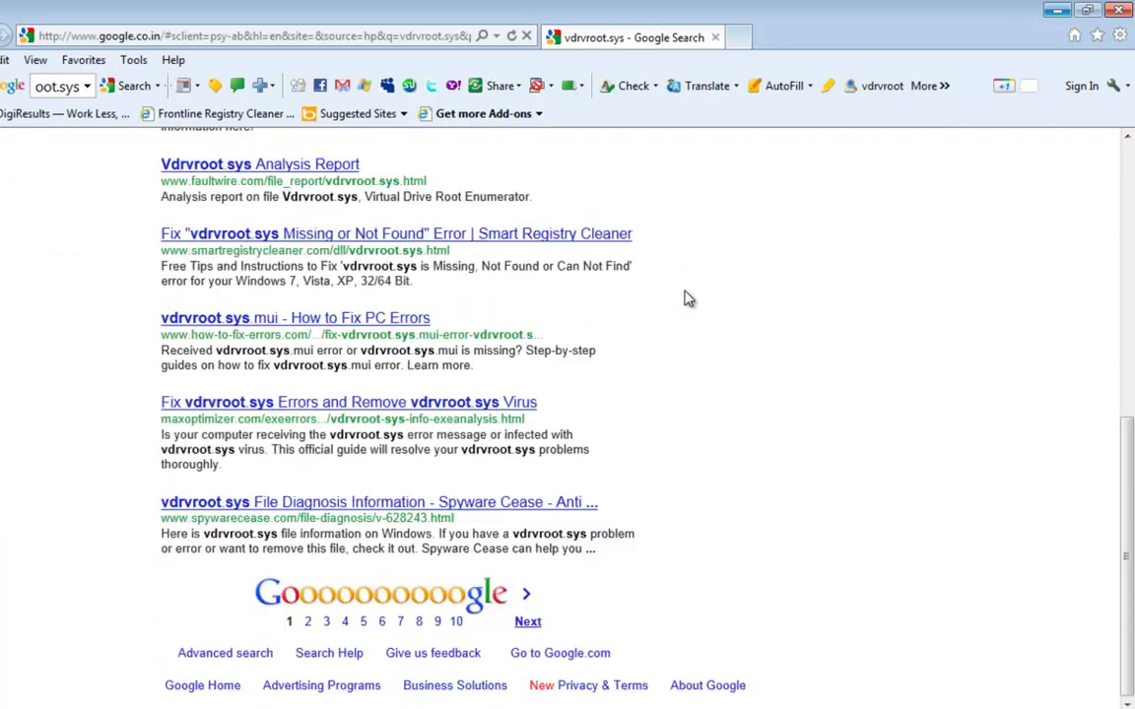
scroll(688, 299, "up", 8)
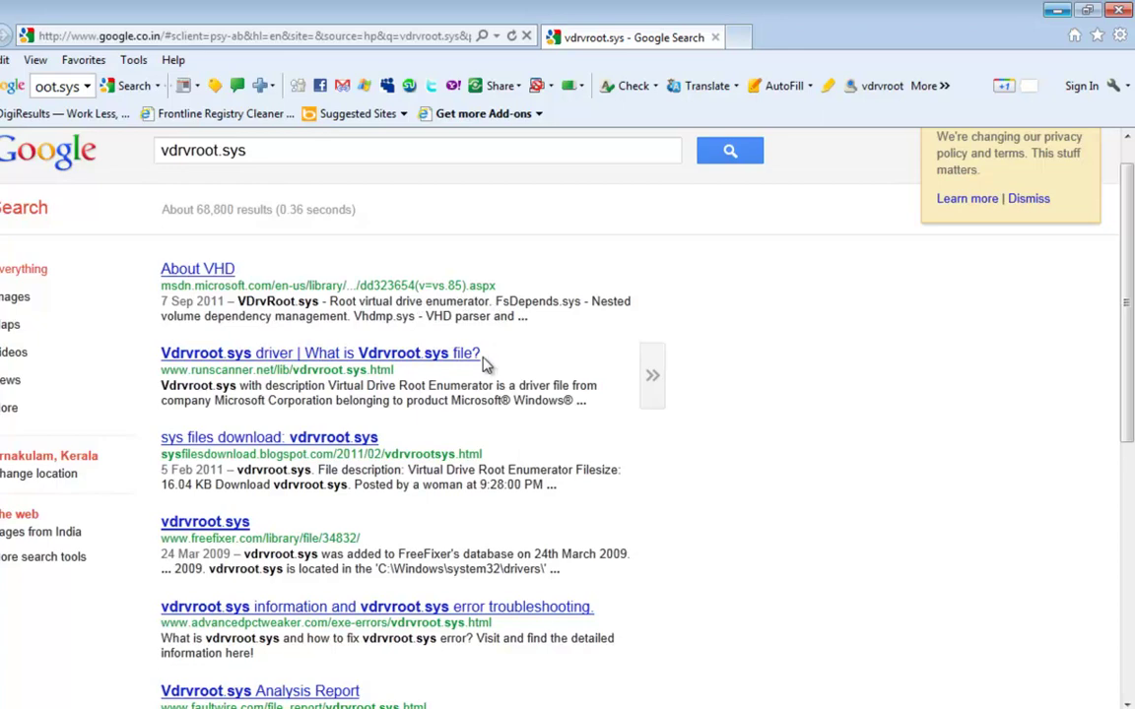
scroll(484, 365, "down", 1)
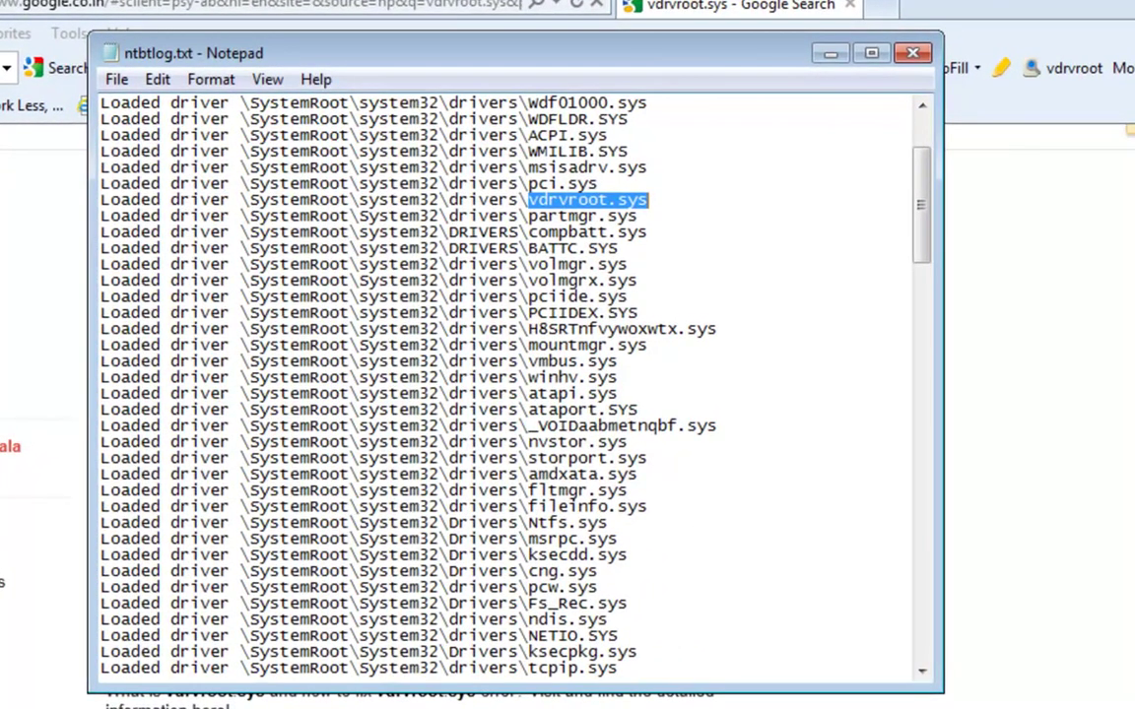
Return to the boot log in Notepad and copy the suspicious driver file name H8SRTnfvywoxwtx.sys.
left_click(489, 199)
scroll(490, 199, "down", 2)
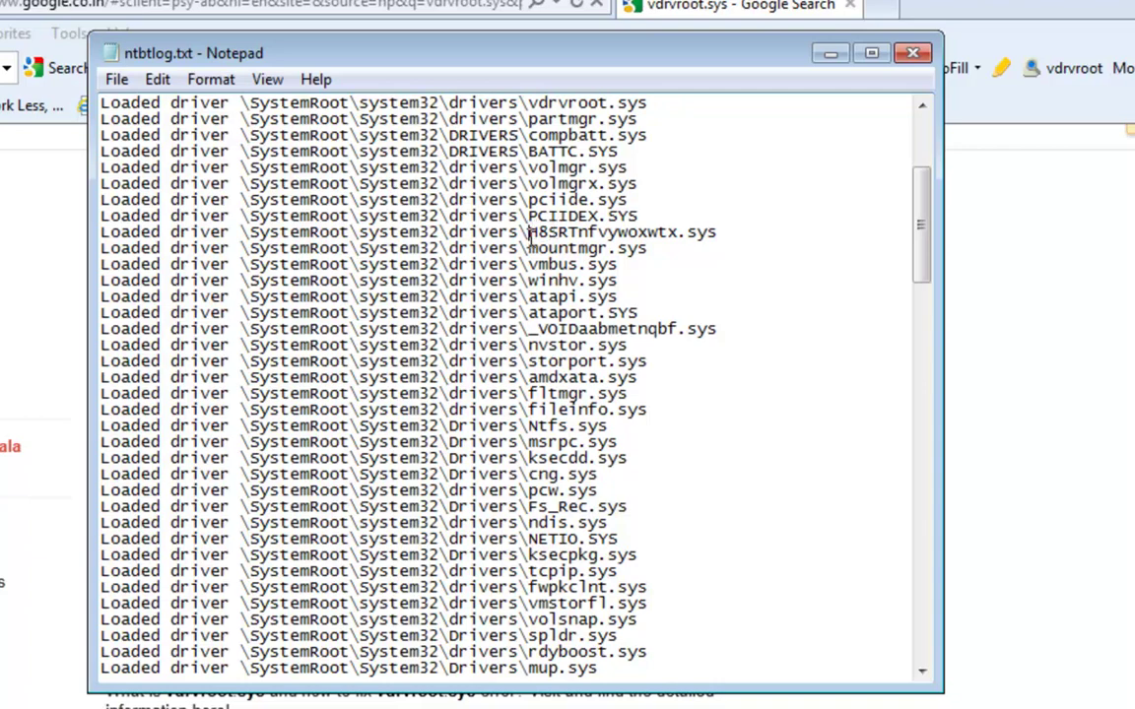
left_click_drag(530, 233, 677, 229)
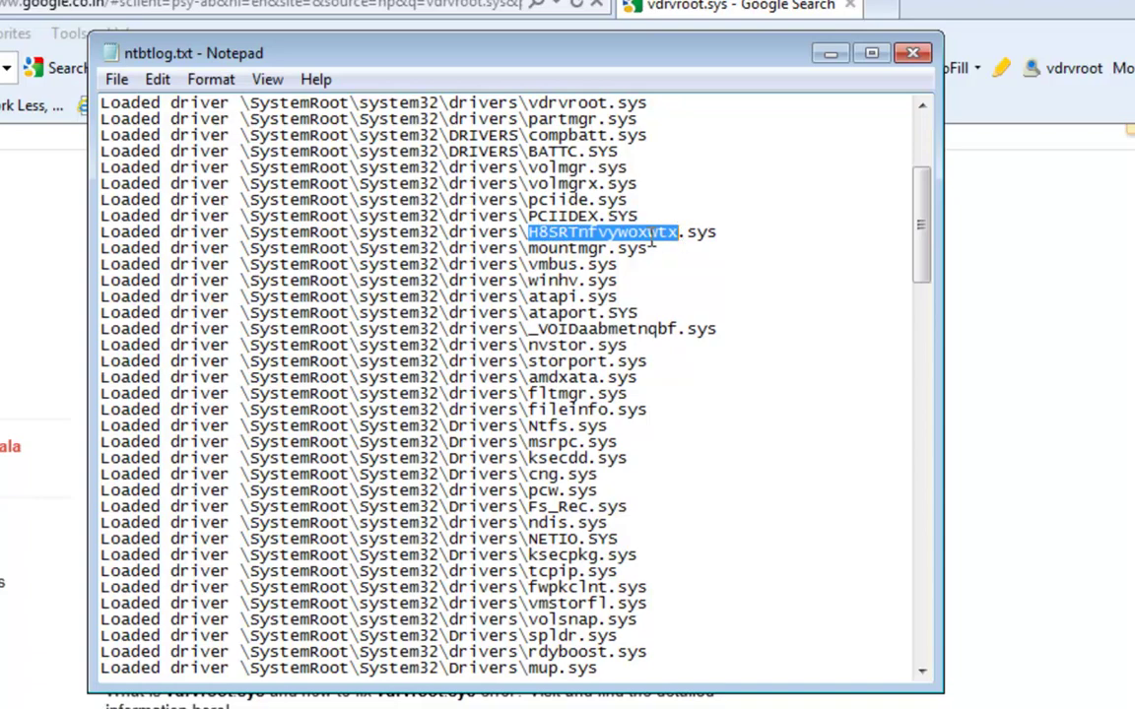
left_click(613, 235)
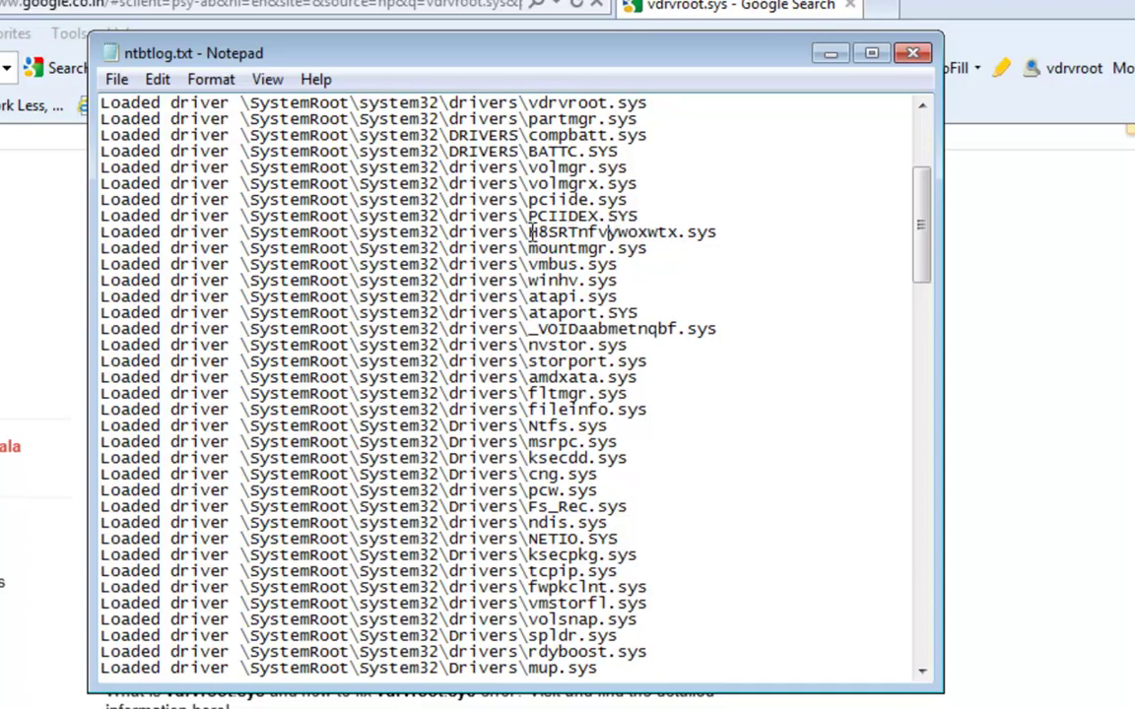
left_click_drag(530, 232, 717, 232)
right_click(693, 231)
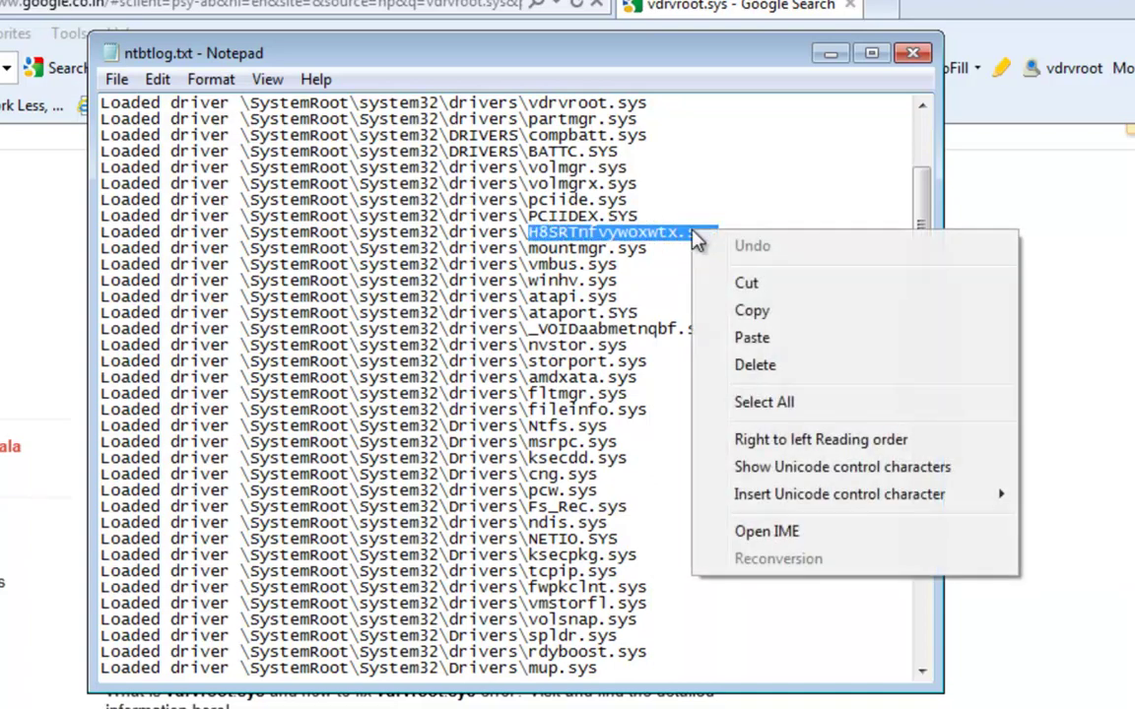
left_click(741, 309)
Switch to Internet Explorer and search Google for H8SRTnfvywoxwtx.sys in place of the previous query.
left_click(831, 53)
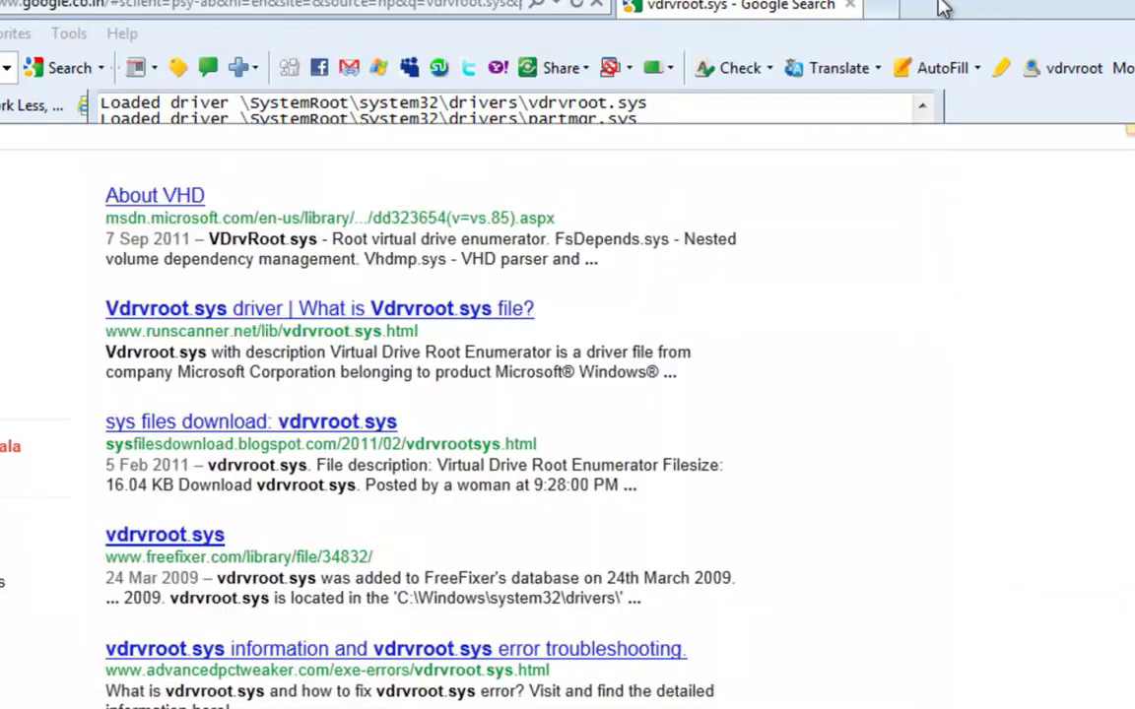
scroll(607, 258, "up", 3)
left_click_drag(284, 210, 8, 208)
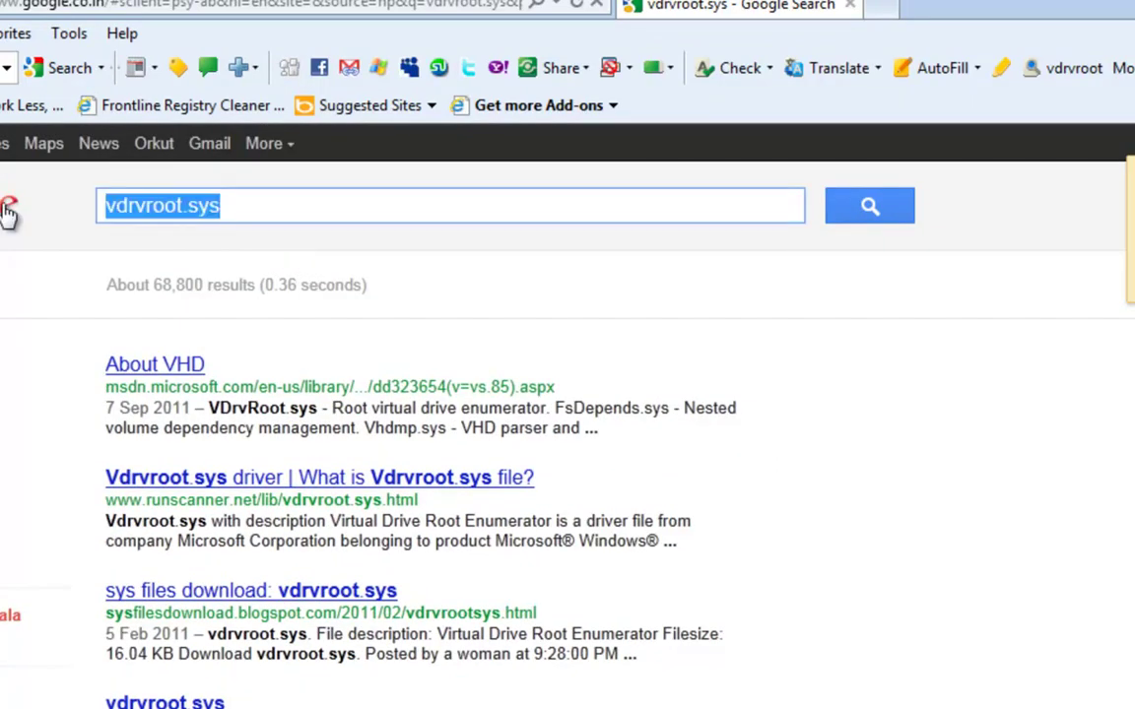
key("ctrl+v")
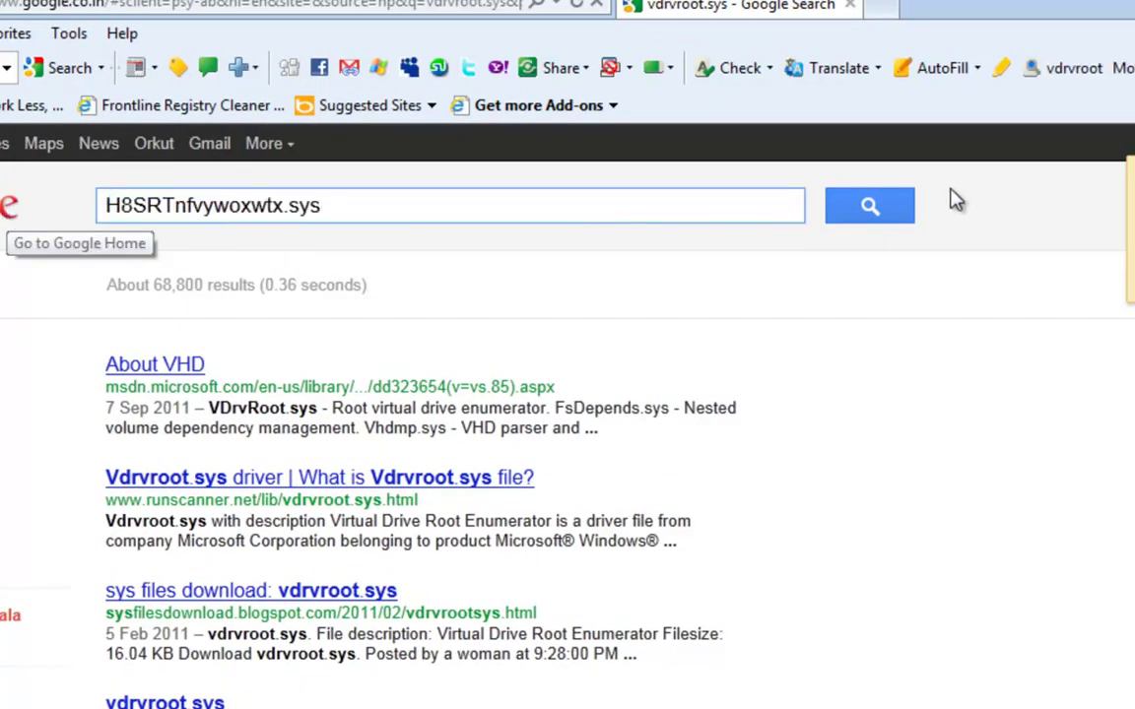
left_click(884, 219)
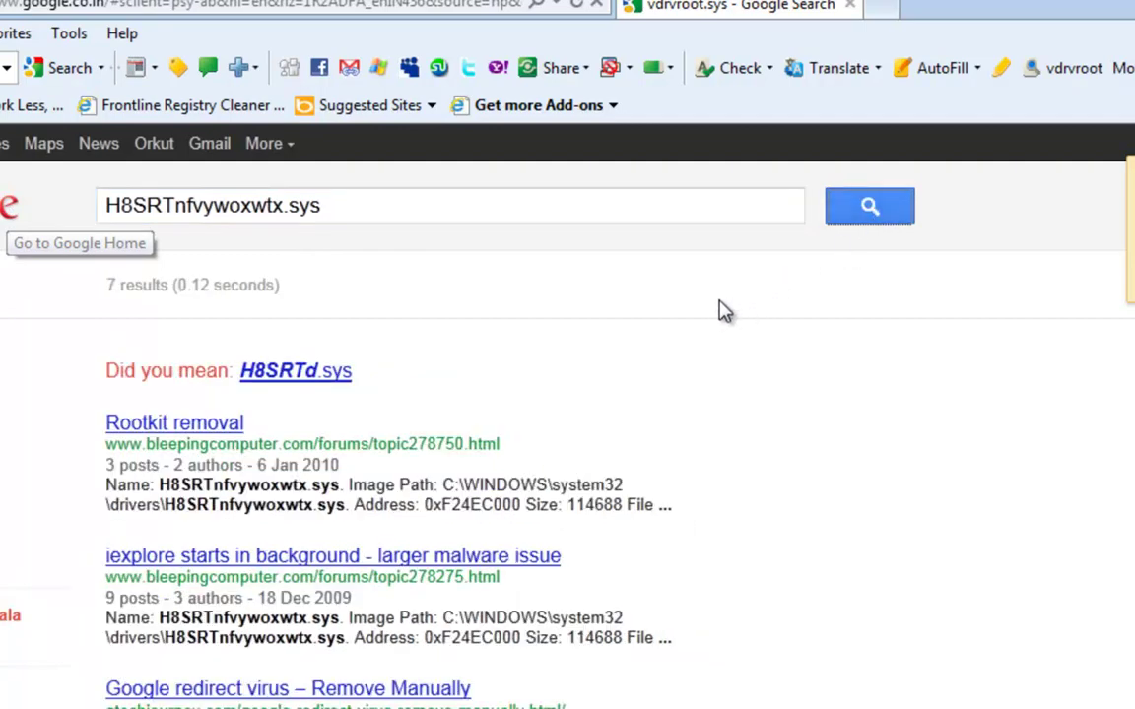
Review the search results for H8SRTnfvywoxwtx.sys to judge whether the driver is linked to malware.
scroll(725, 311, "down", 1)
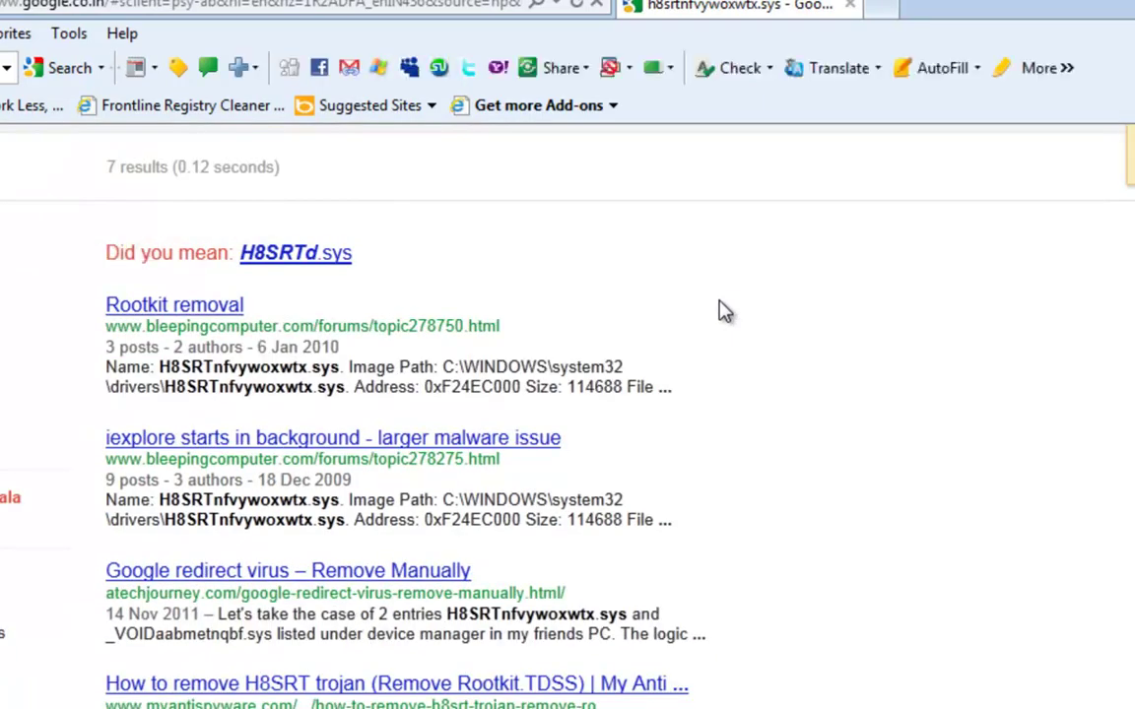
scroll(725, 312, "down", 2)
scroll(724, 311, "up", 3)
scroll(724, 311, "down", 5)
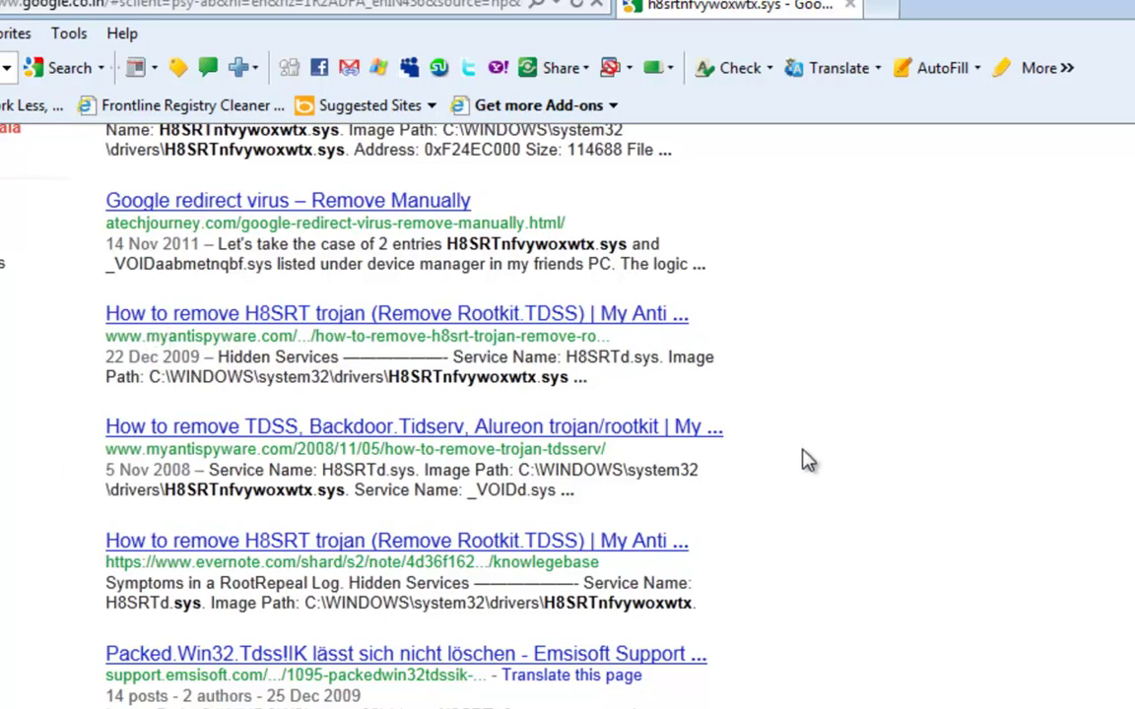
scroll(803, 459, "up", 2)
scroll(803, 458, "up", 2)
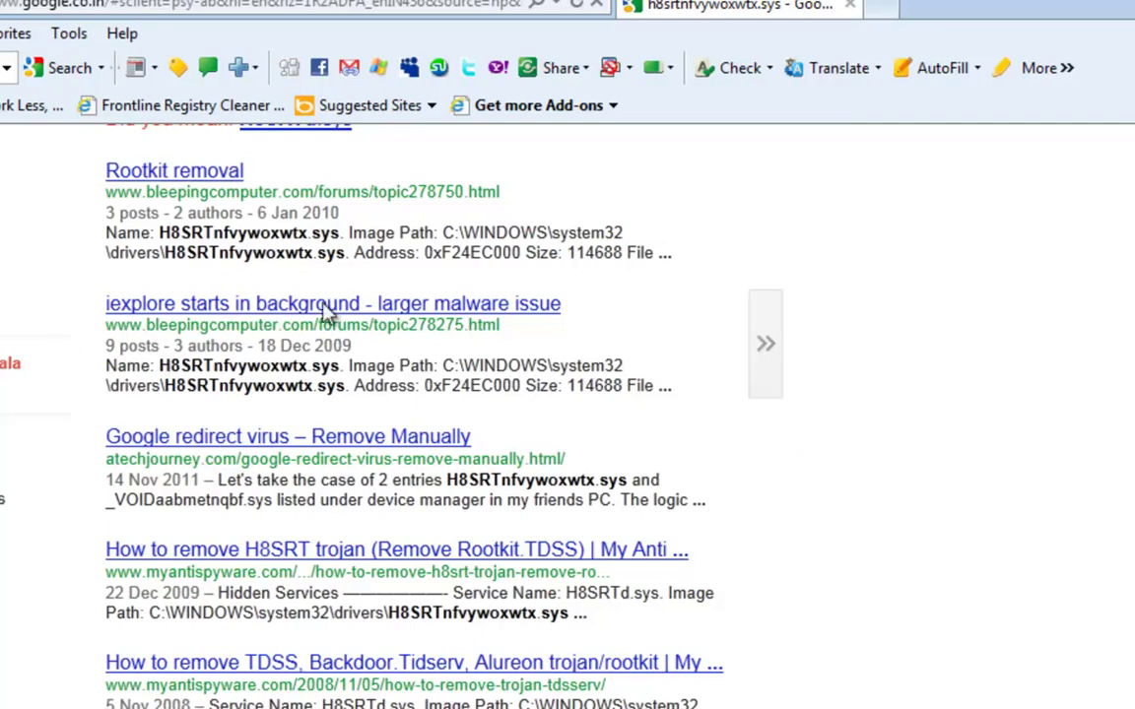
scroll(793, 394, "up", 4)
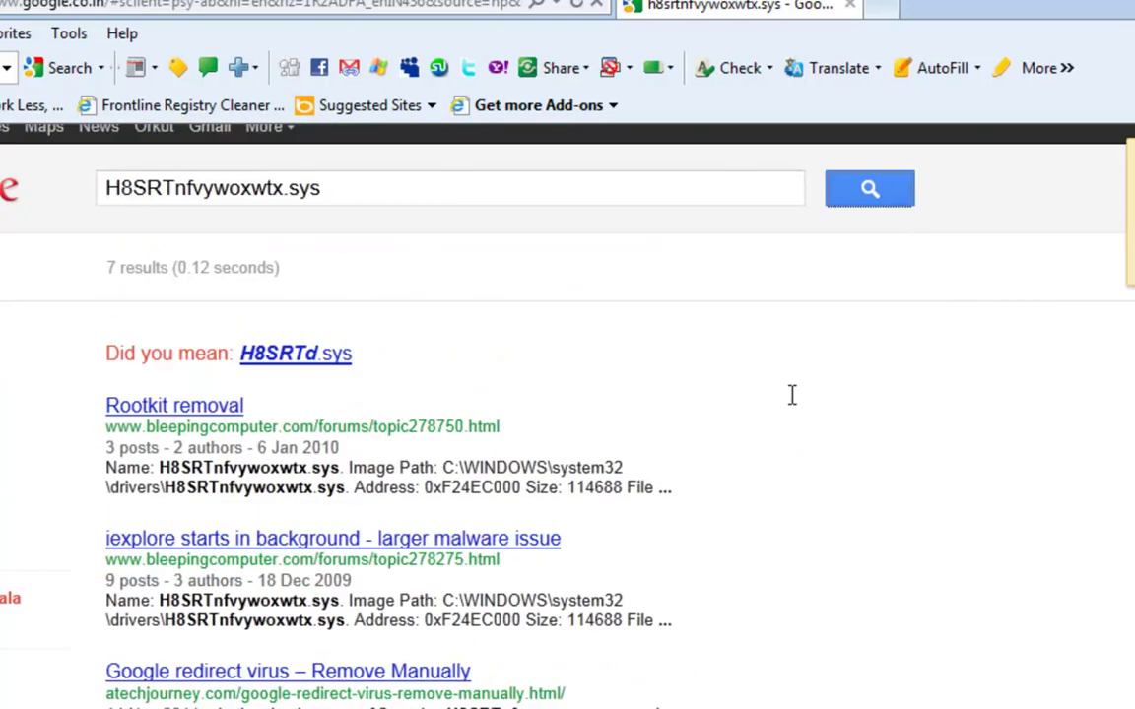
scroll(793, 394, "down", 2)
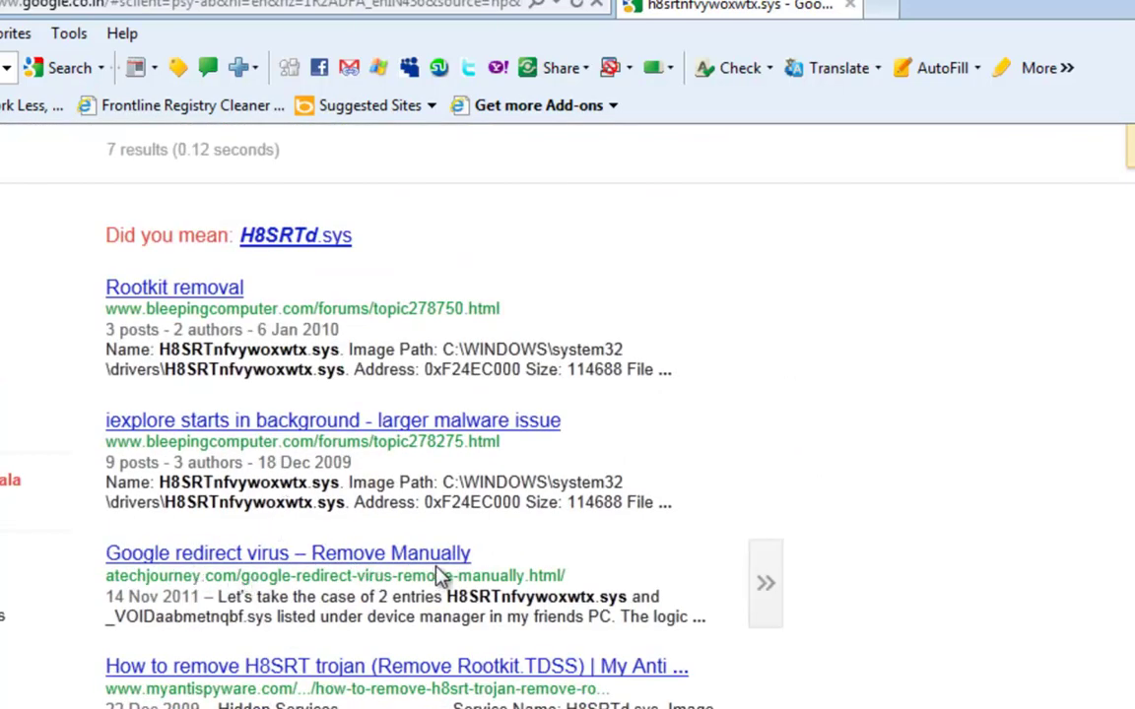
scroll(785, 560, "down", 5)
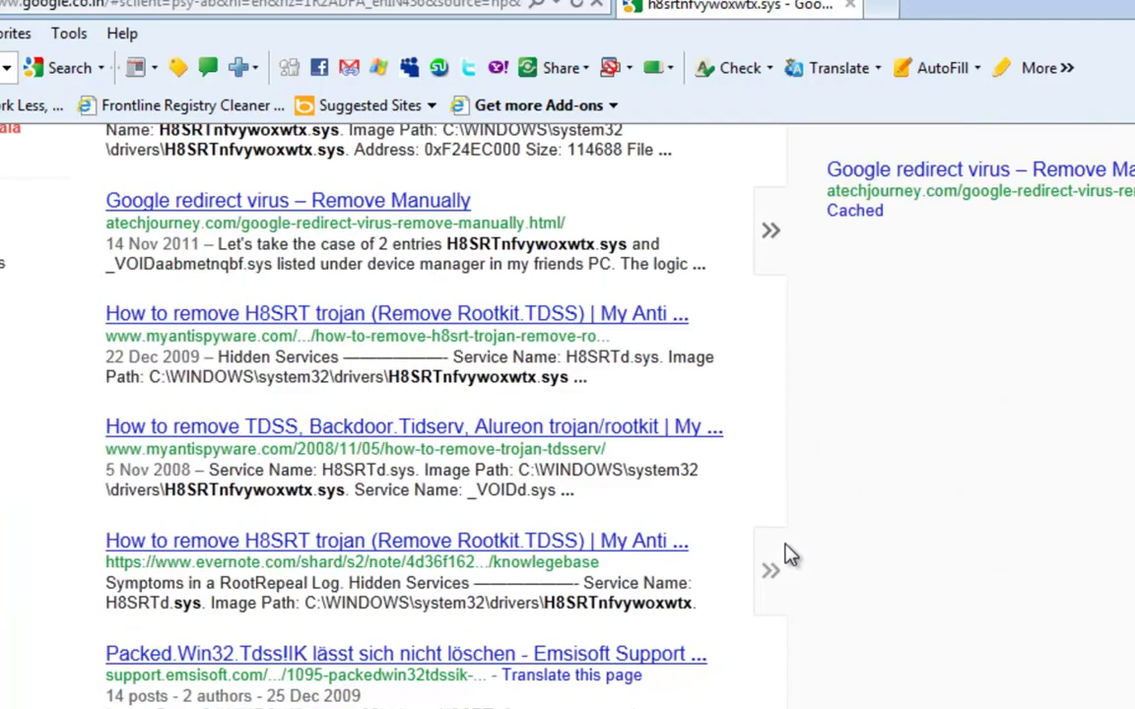
scroll(788, 555, "up", 6)
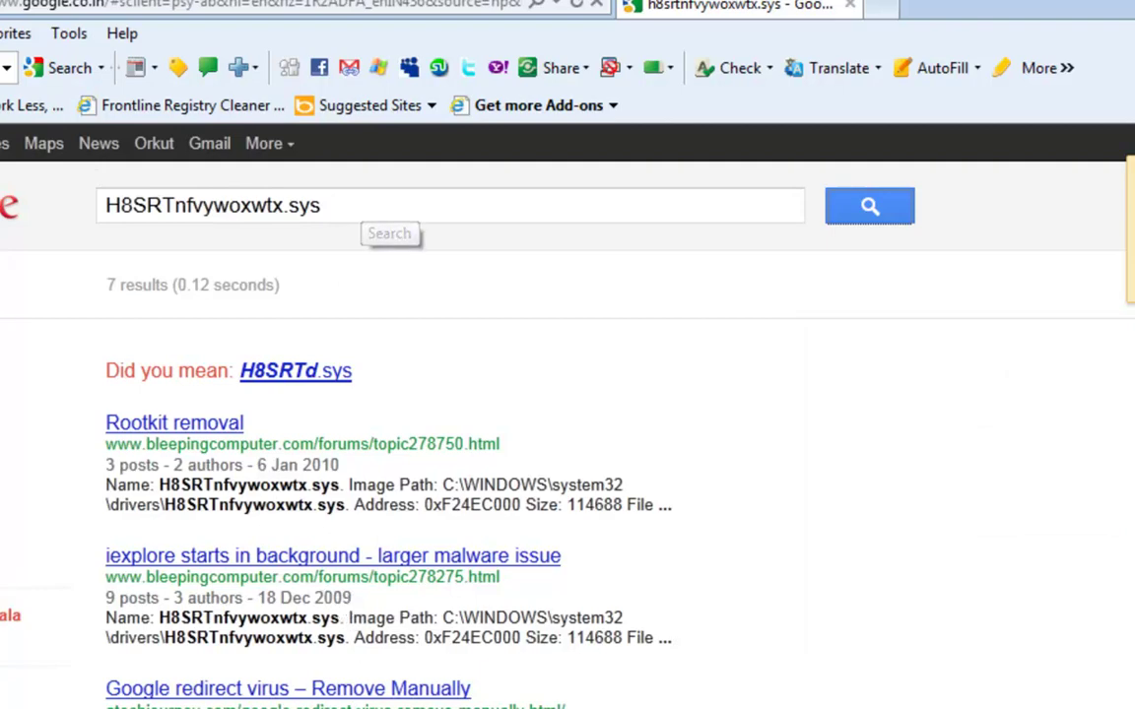
Return to the boot log in Notepad and examine the suspicious driver entry _VOIDaabmetnqbf.sys.
key("alt+Tab")
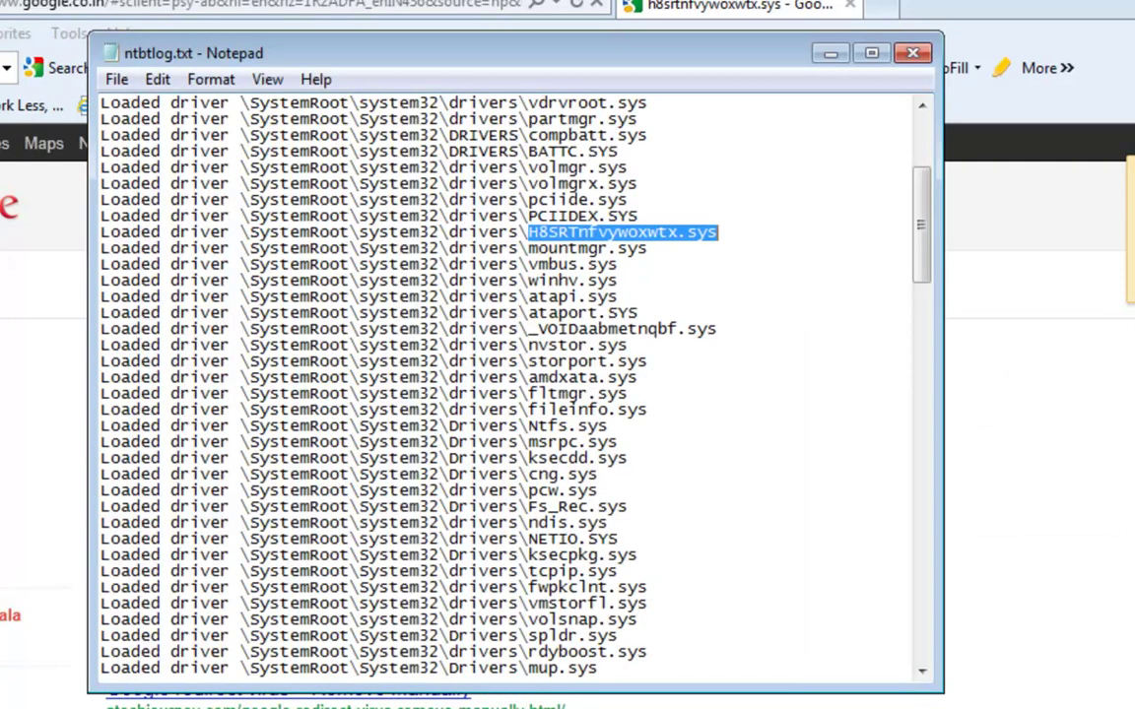
left_click(535, 248)
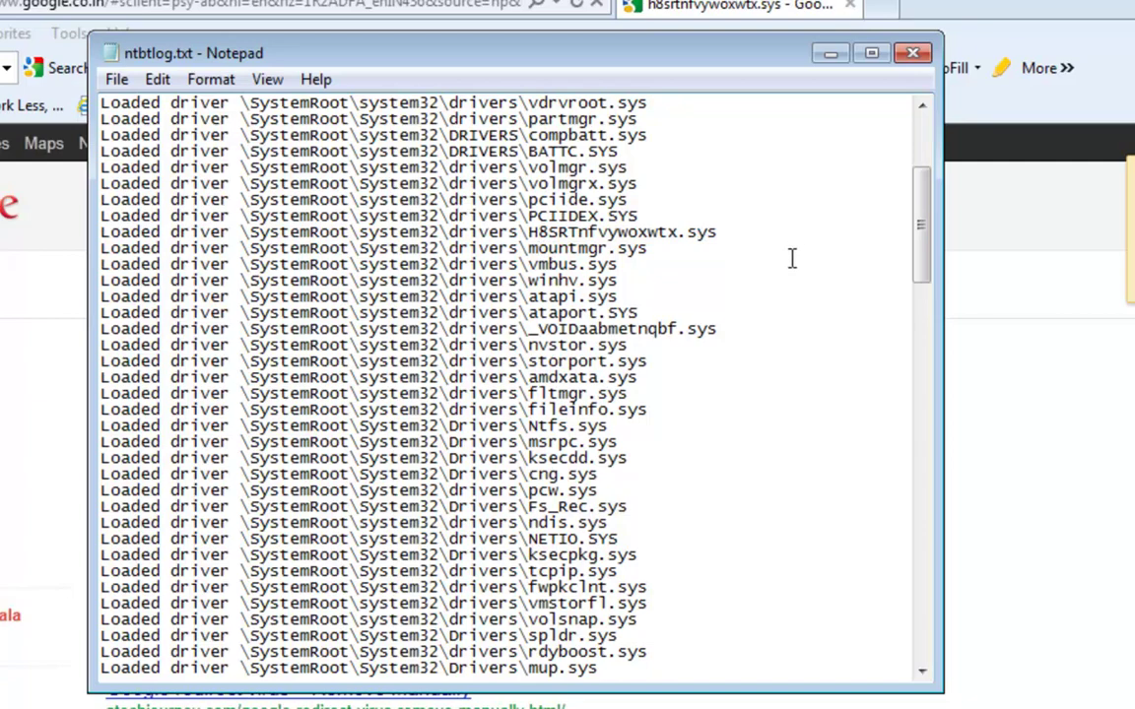
scroll(592, 236, "down", 1)
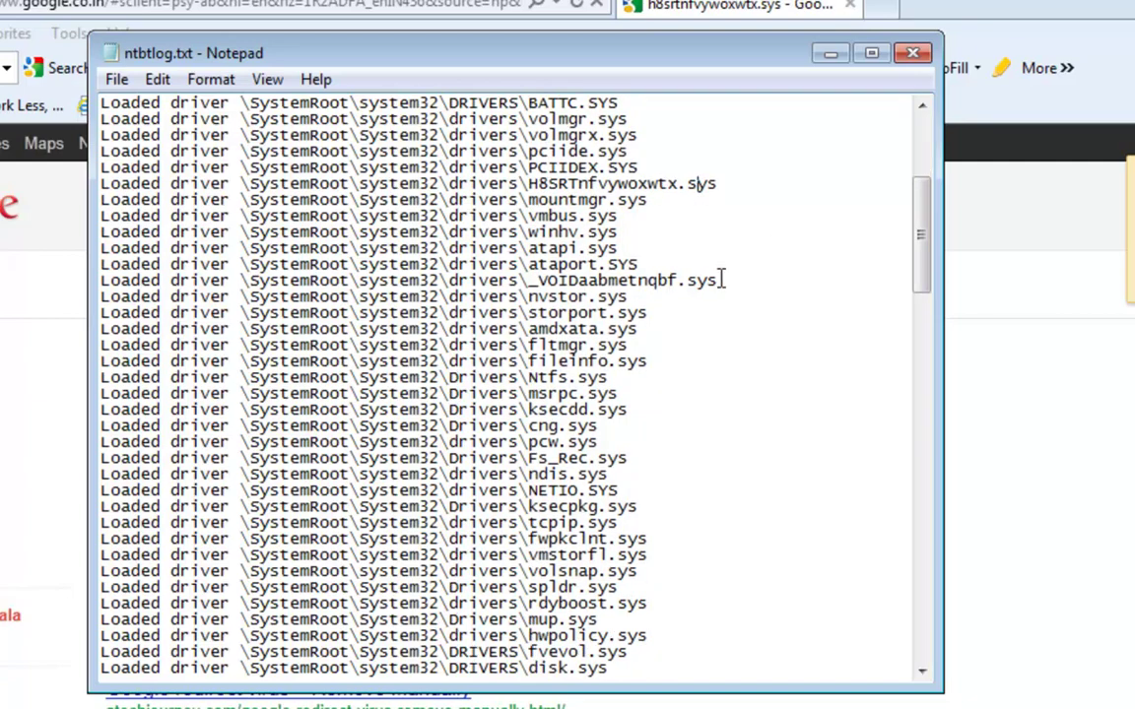
left_click_drag(720, 280, 530, 280)
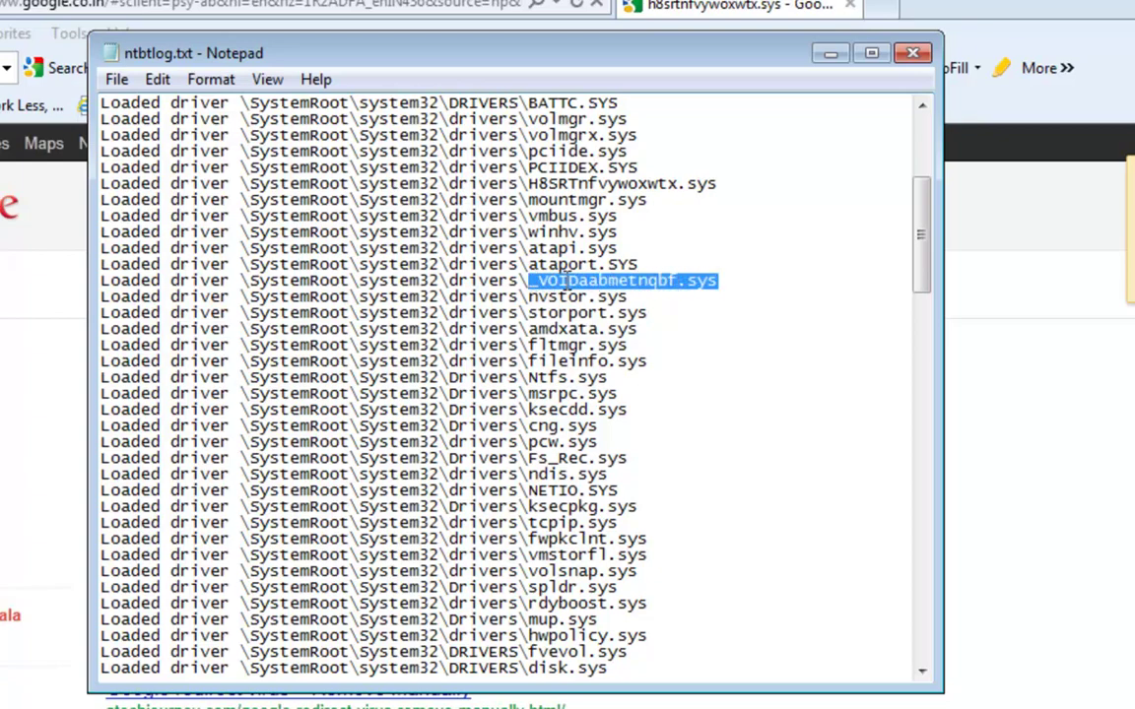
left_click(546, 276)
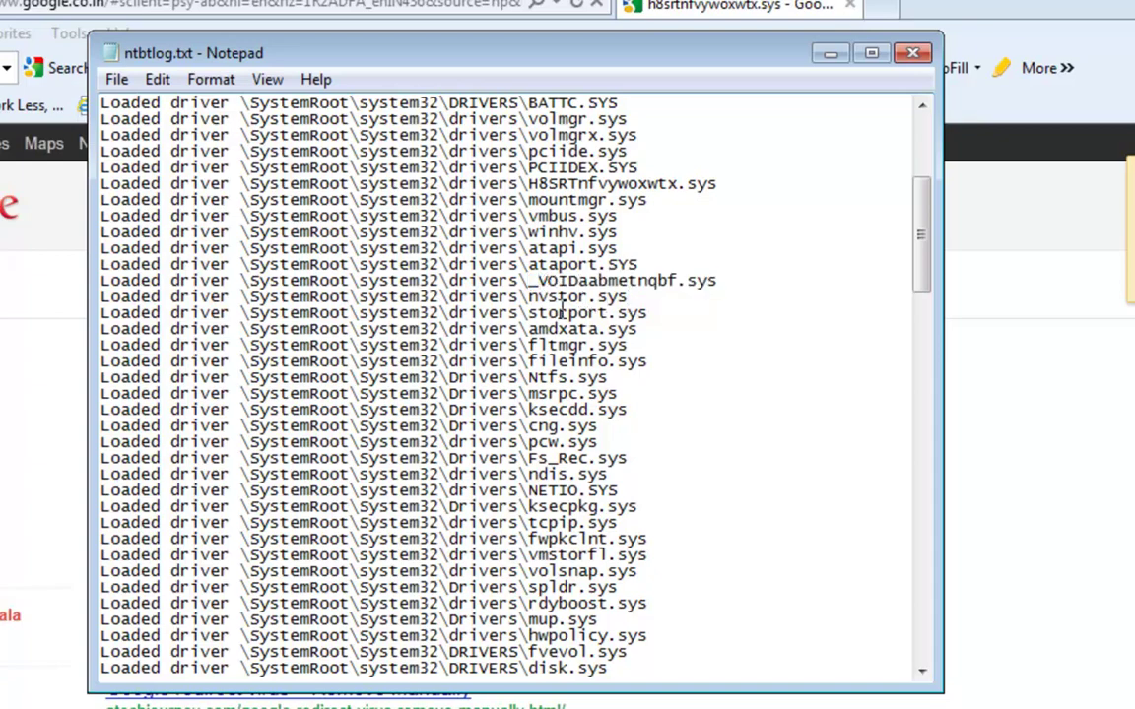
left_click_drag(538, 279, 564, 280)
left_click(550, 278)
left_click_drag(538, 280, 673, 280)
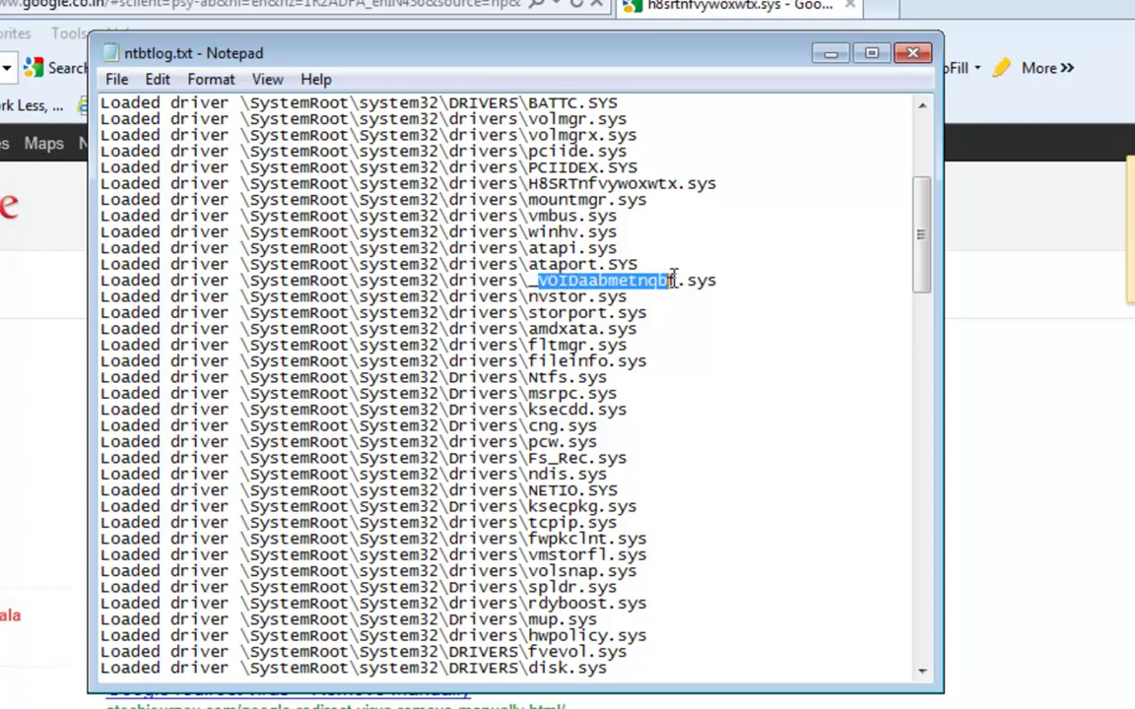
left_click(575, 281)
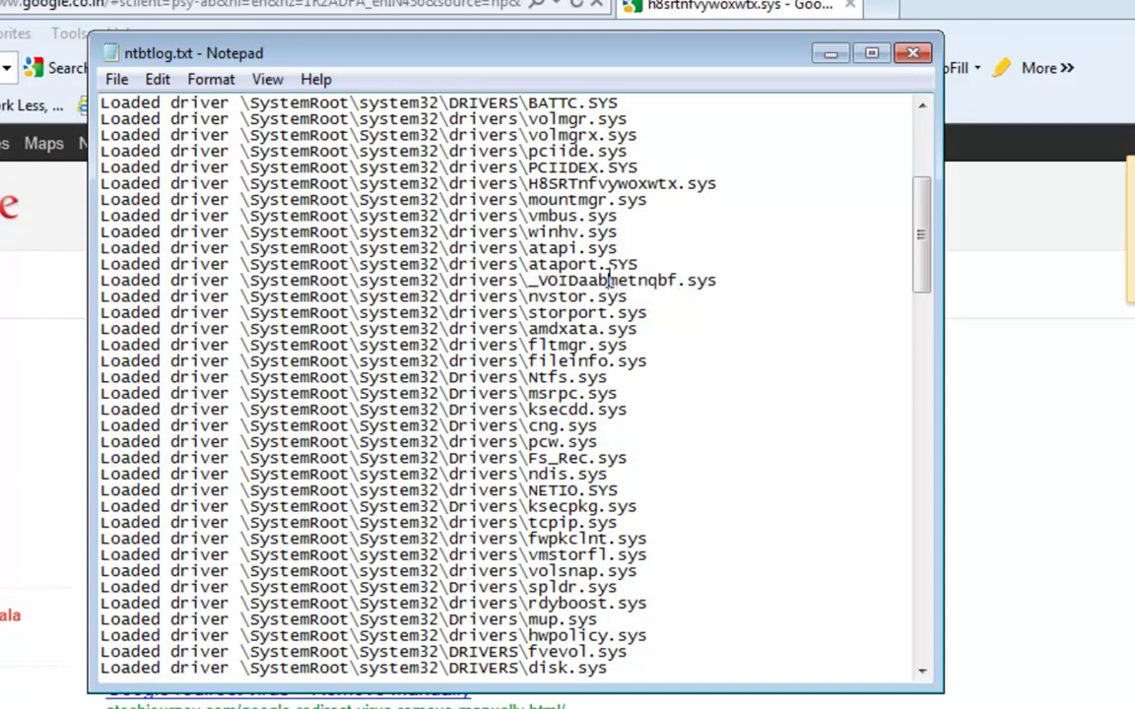
Copy the full driver file name _VOIDaabmetnqbf.sys from the boot log.
left_click(600, 280)
left_click_drag(676, 281, 717, 281)
right_click(627, 284)
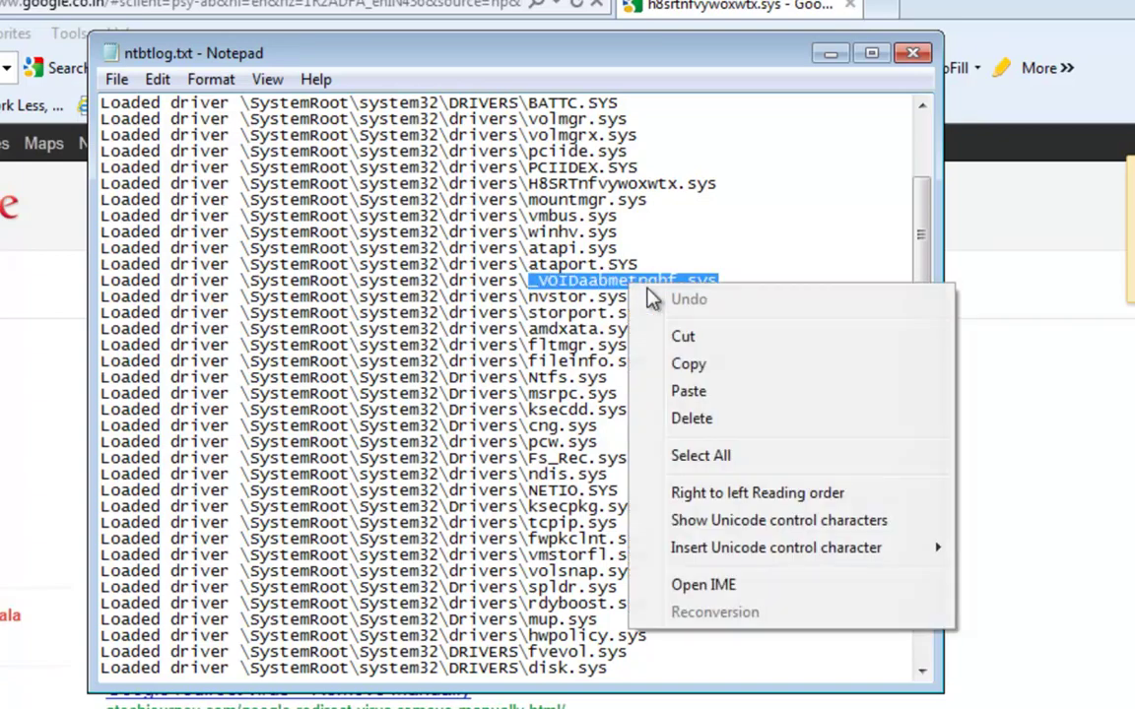
left_click(687, 364)
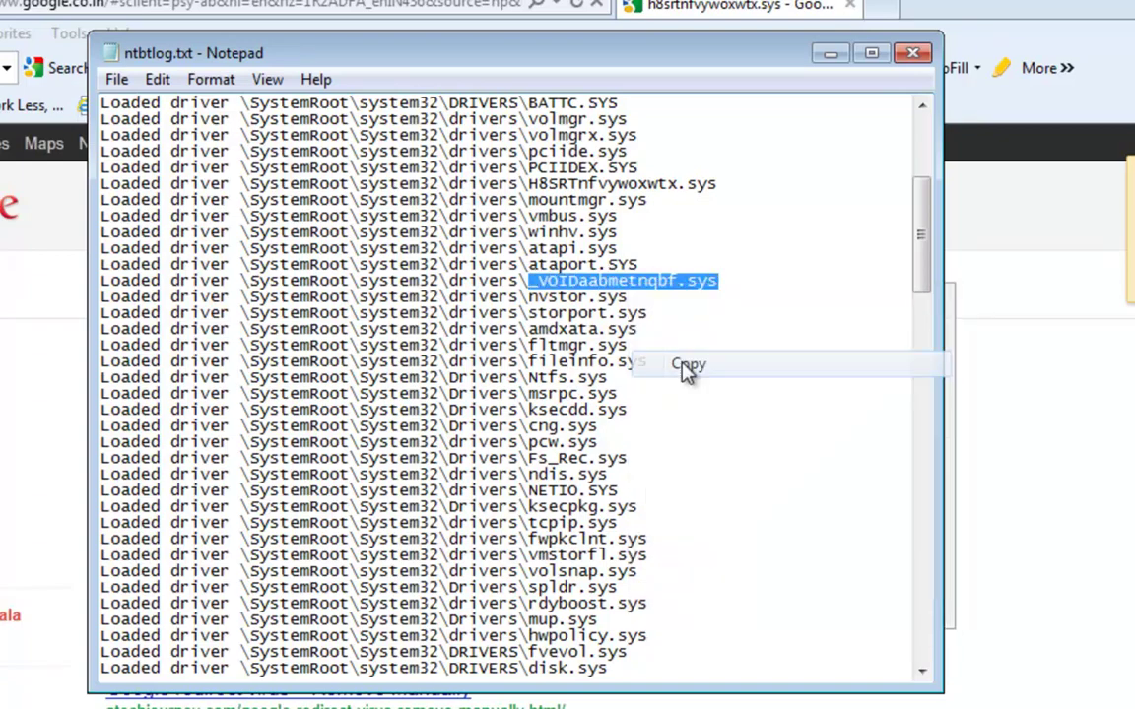
Switch to Internet Explorer, search Google for _VOIDaabmetnqbf.sys and review the results about that driver.
left_click(828, 59)
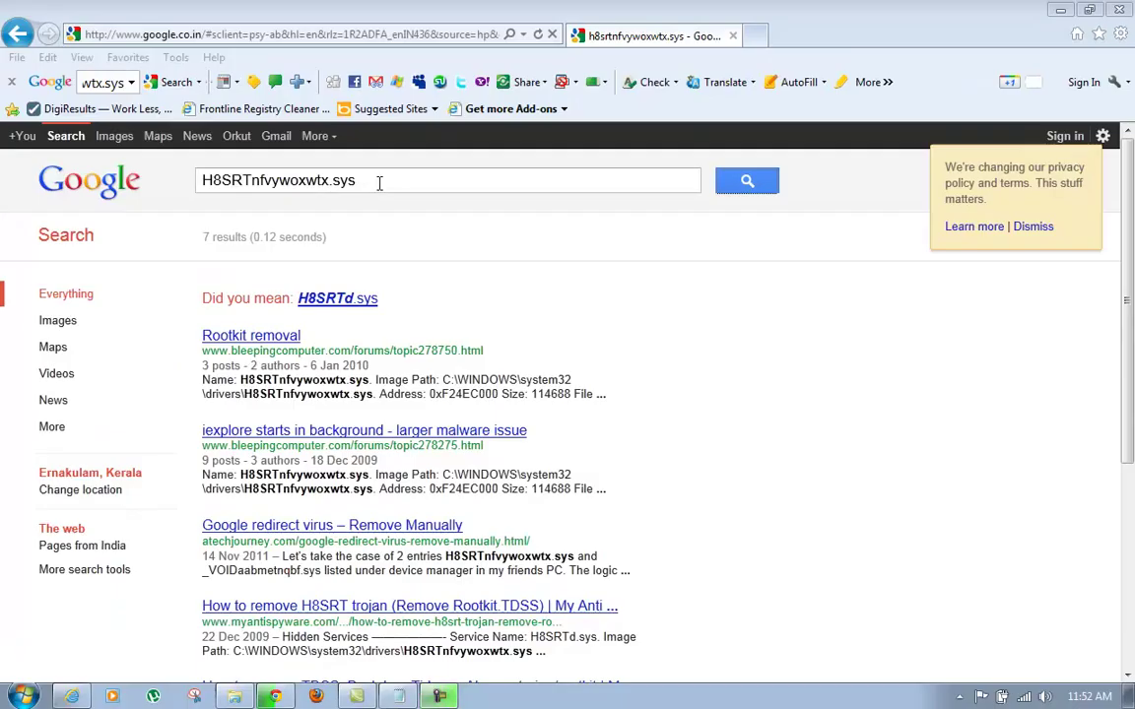
key("ctrl+a")
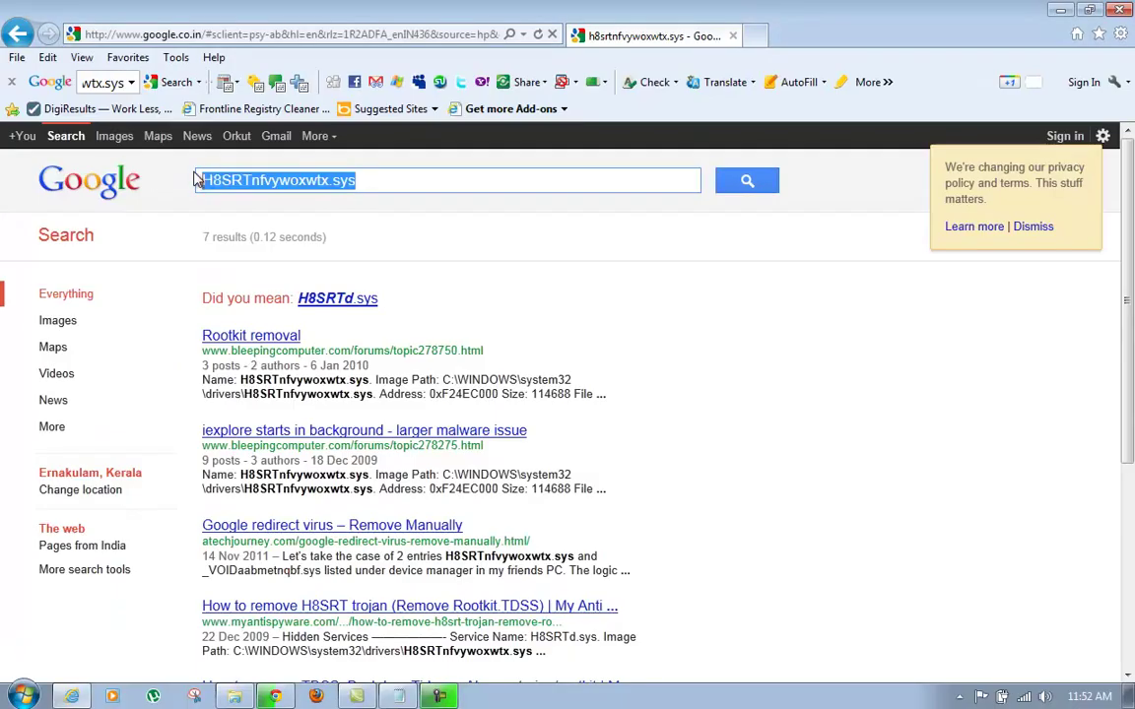
key("BackSpace")
right_click(250, 192)
left_click(279, 253)
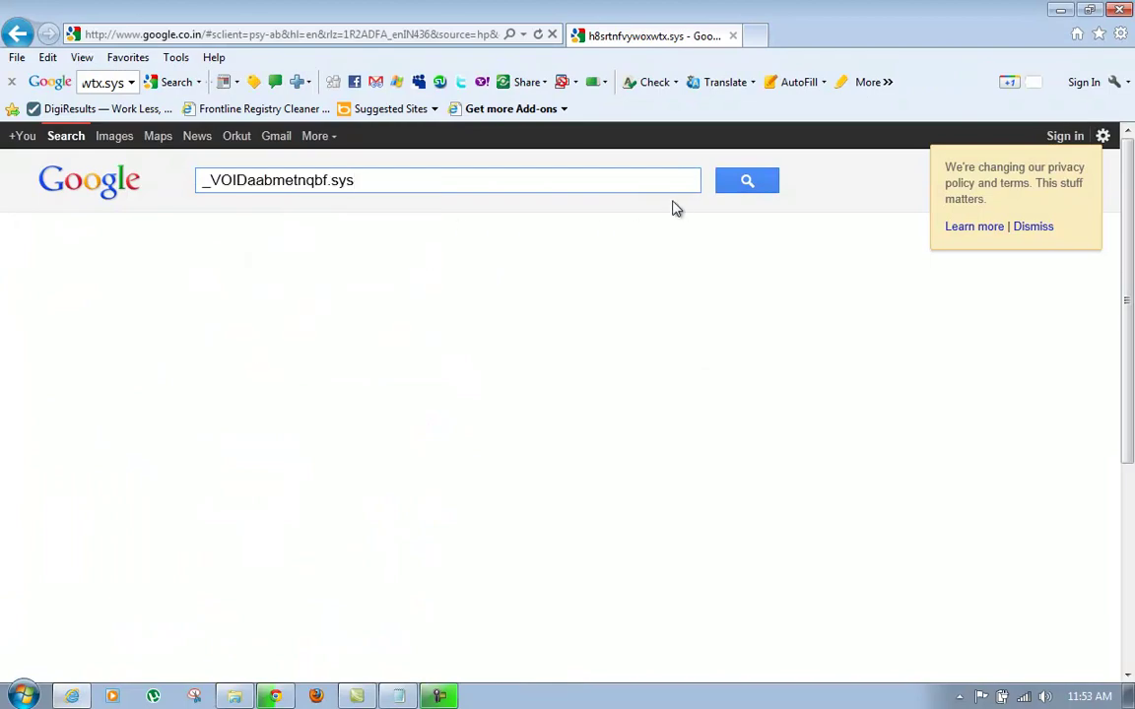
left_click(741, 191)
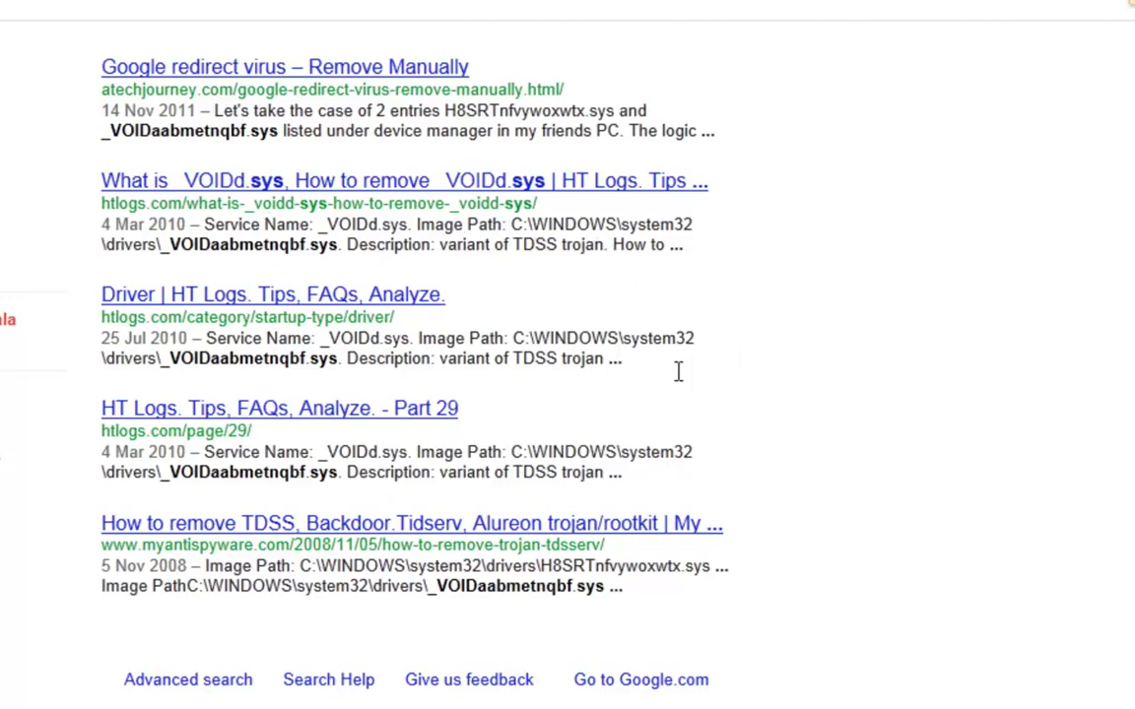
scroll(677, 372, "up", 2)
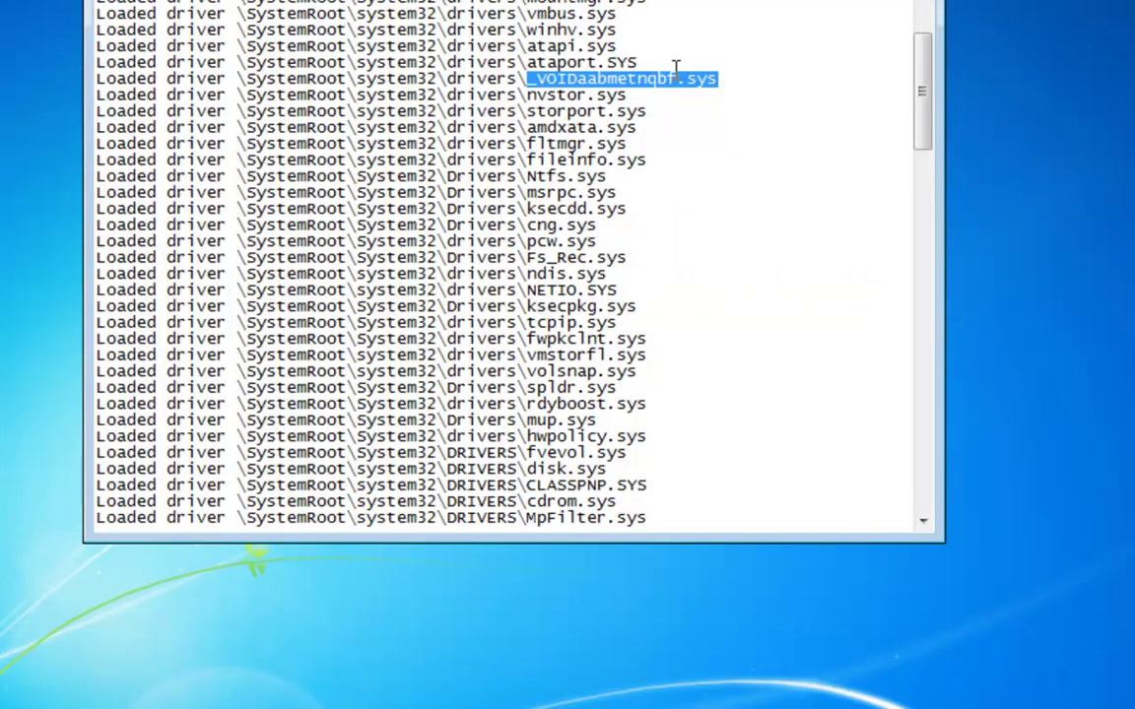
Examine the boot log entries for H8SRTnfvywoxwtx.sys and _VOIDaabmetnqbf.sys, including the folder path where the files are stored.
left_click(662, 75)
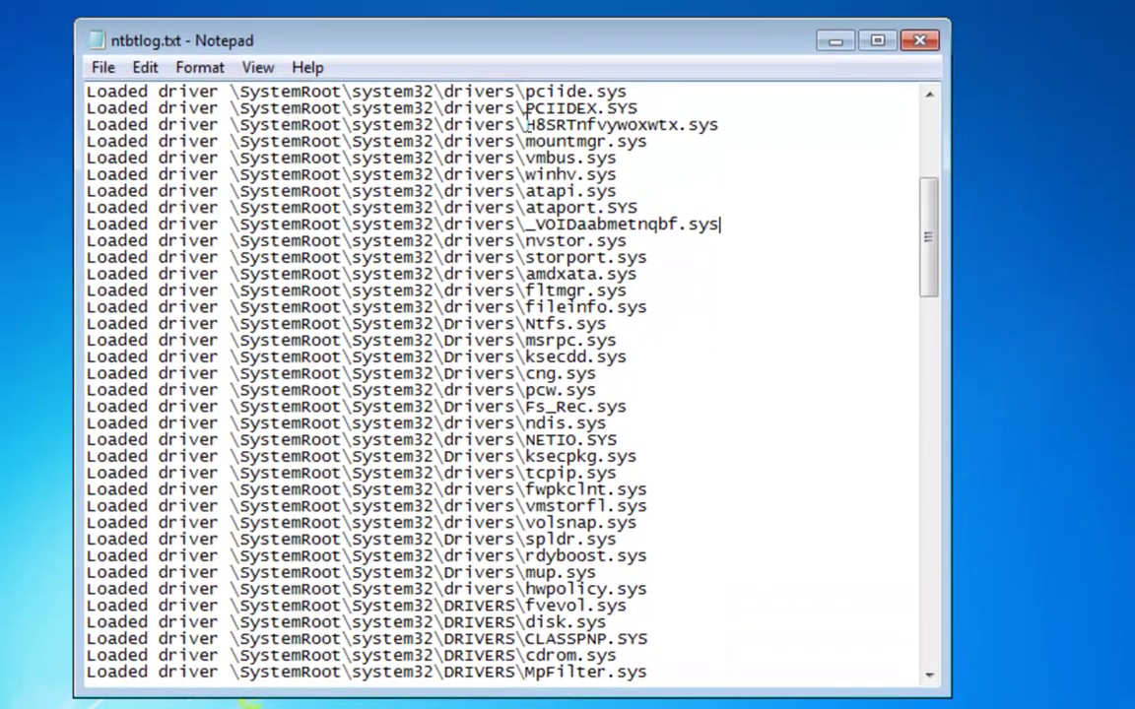
left_click_drag(527, 125, 721, 125)
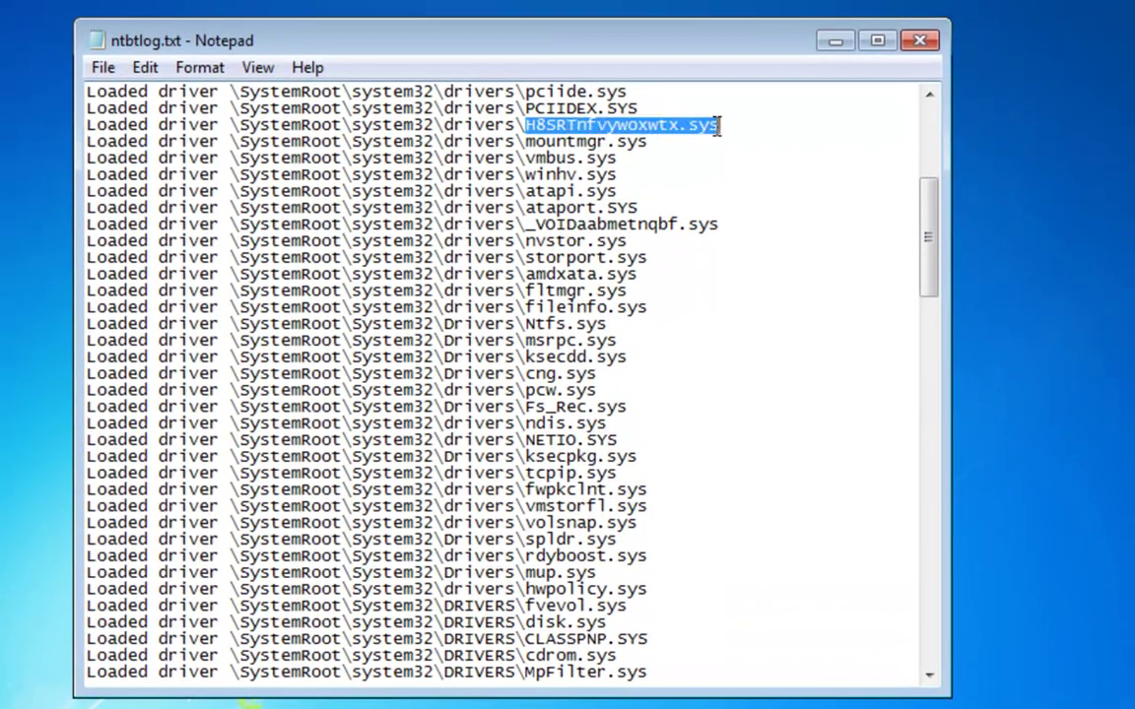
left_click_drag(720, 225, 528, 221)
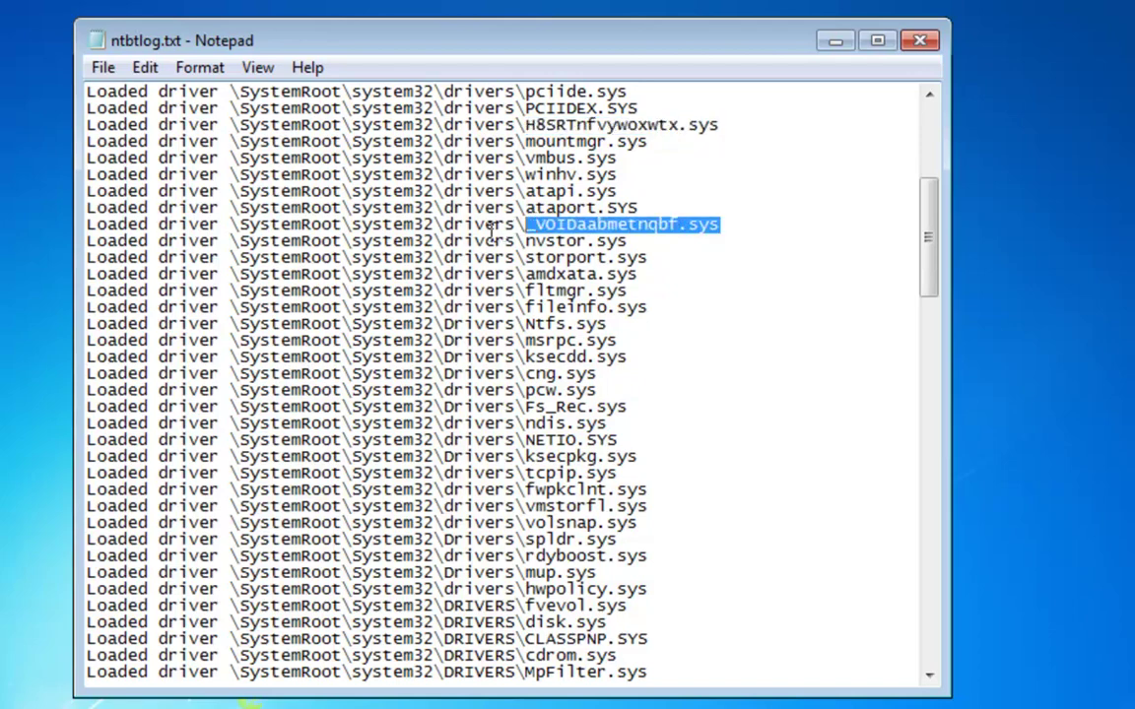
mouse_move(526, 124)
left_mouse_down()
mouse_move(124, 124)
mouse_move(520, 124)
left_mouse_up()
left_click(556, 124)
left_click_drag(639, 124, 87, 124)
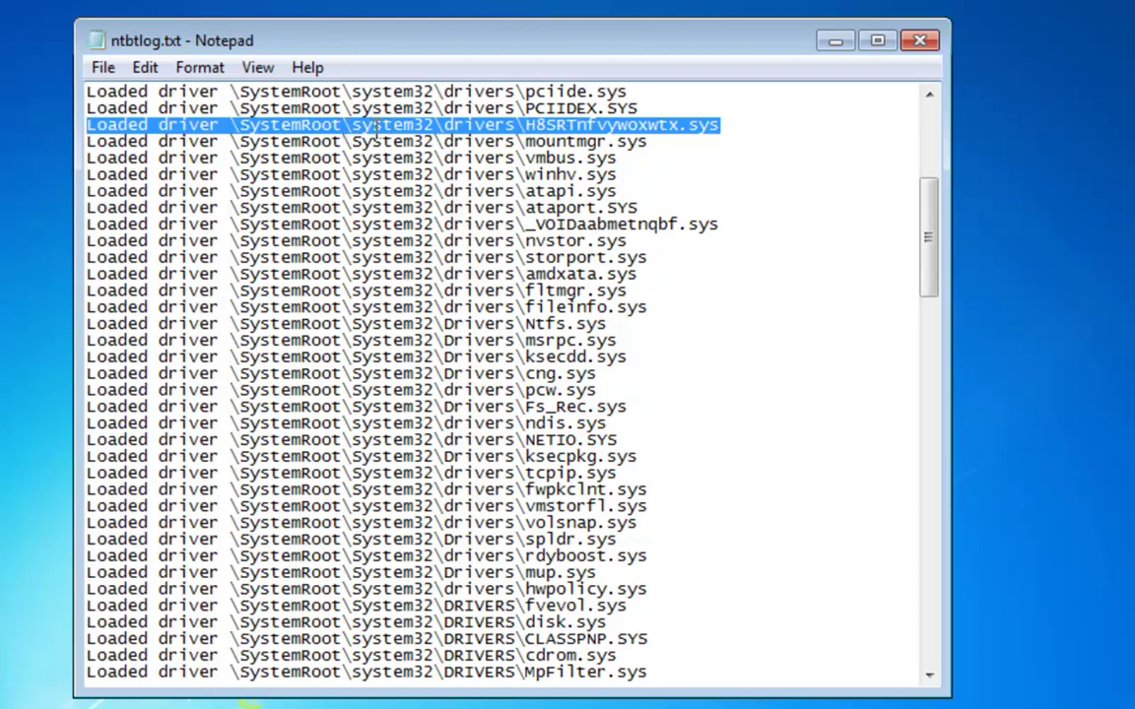
left_click(430, 124)
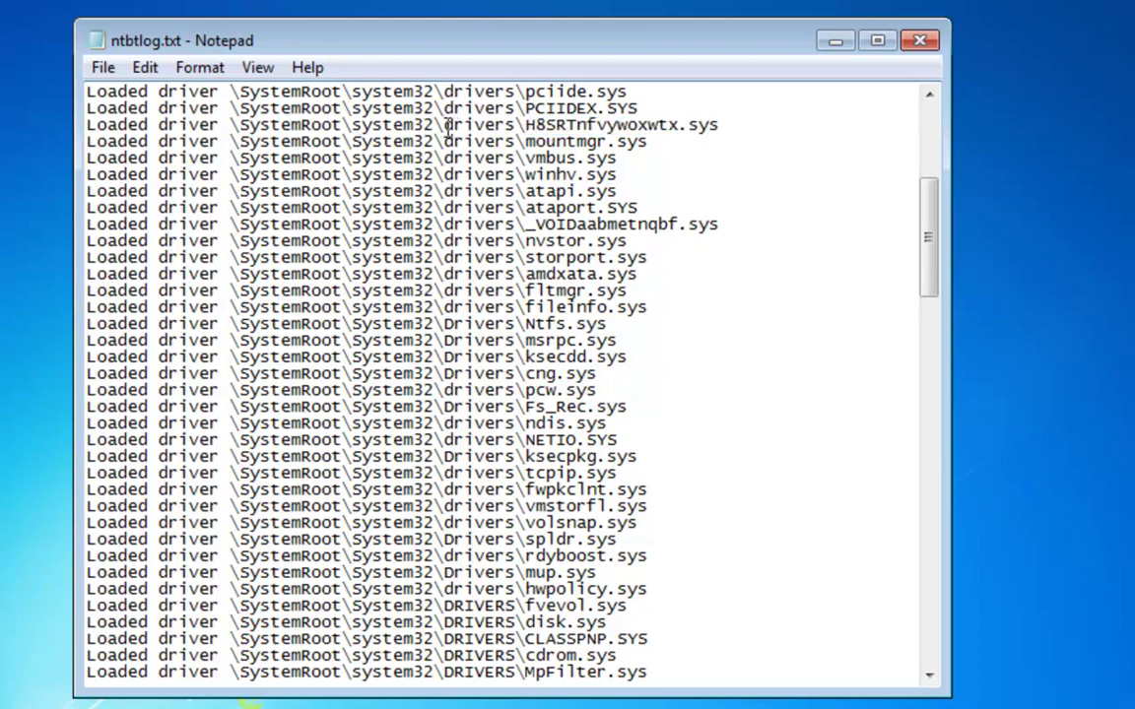
left_click(501, 124)
left_click_drag(525, 124, 719, 124)
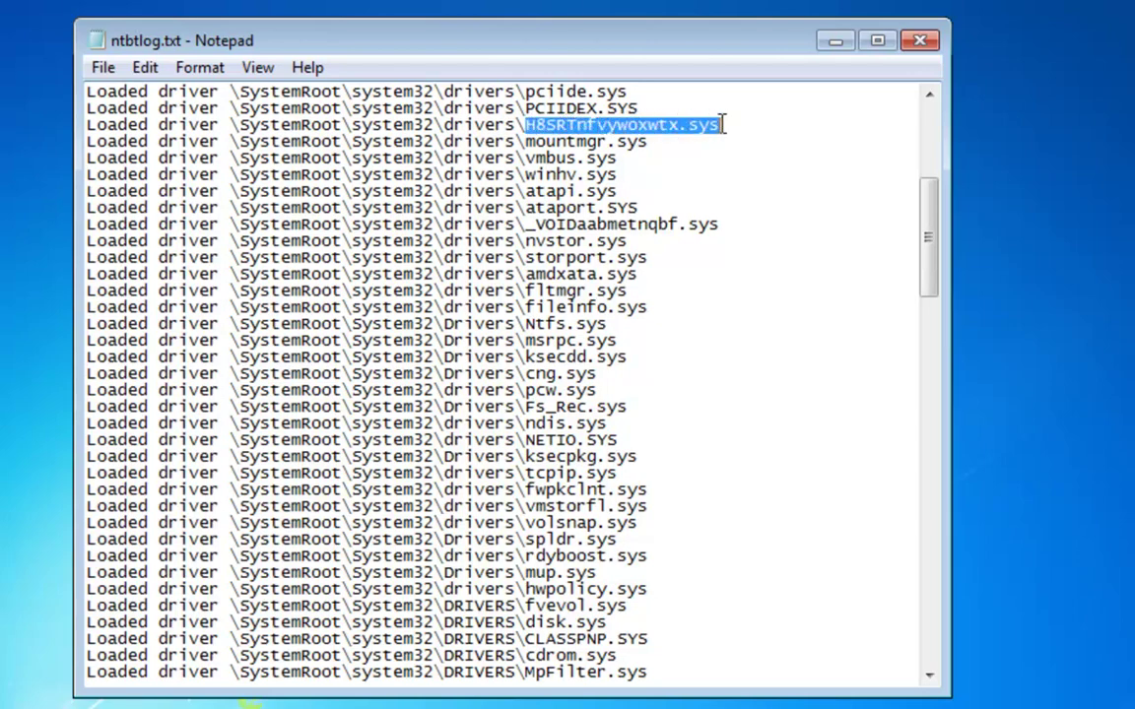
left_click(732, 125)
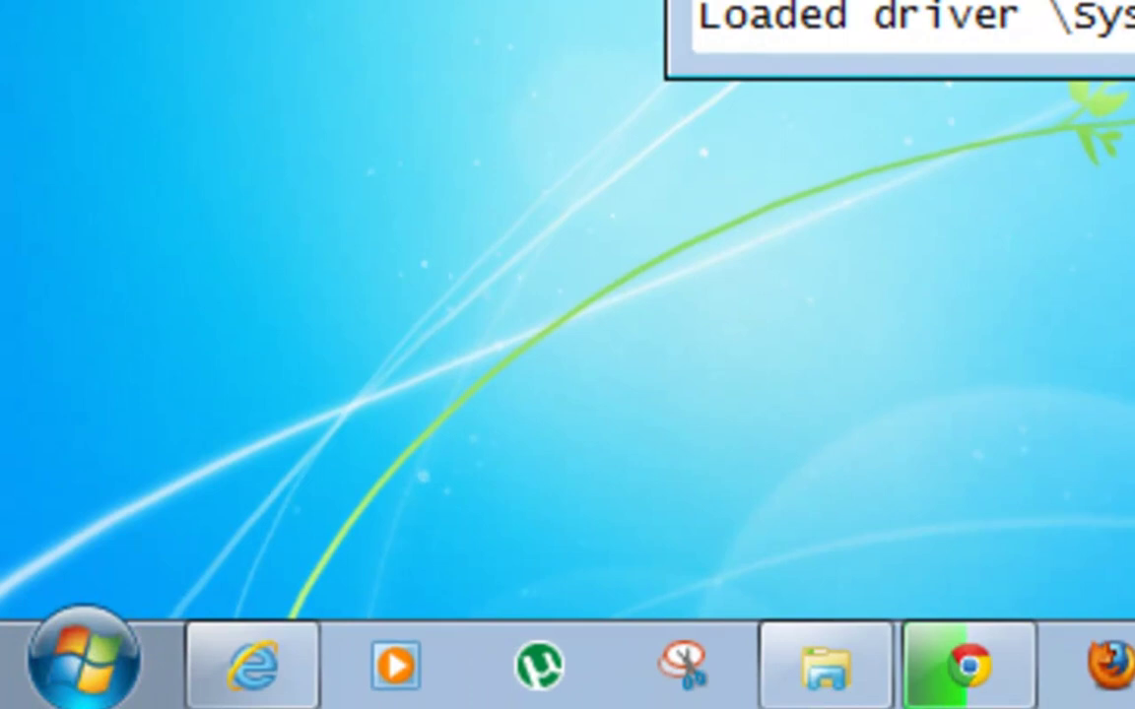
Open the C:\Windows\System32\drivers folder and select the file H8SRTnfvywoxwtx.sys.
left_click(89, 679)
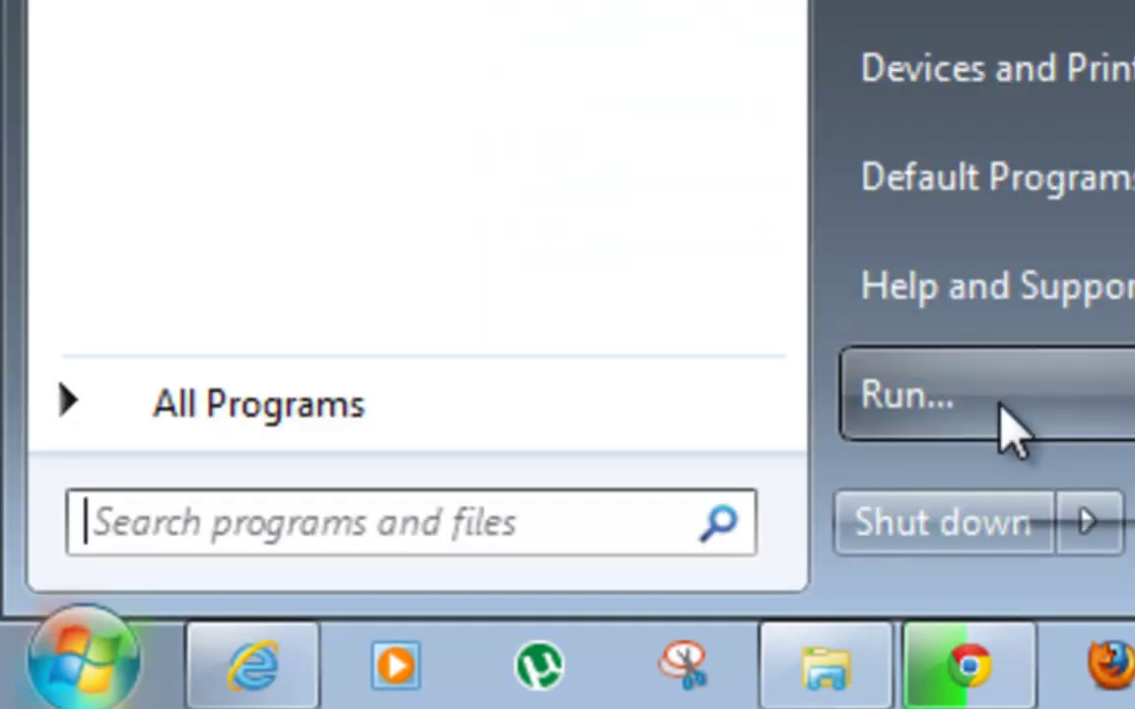
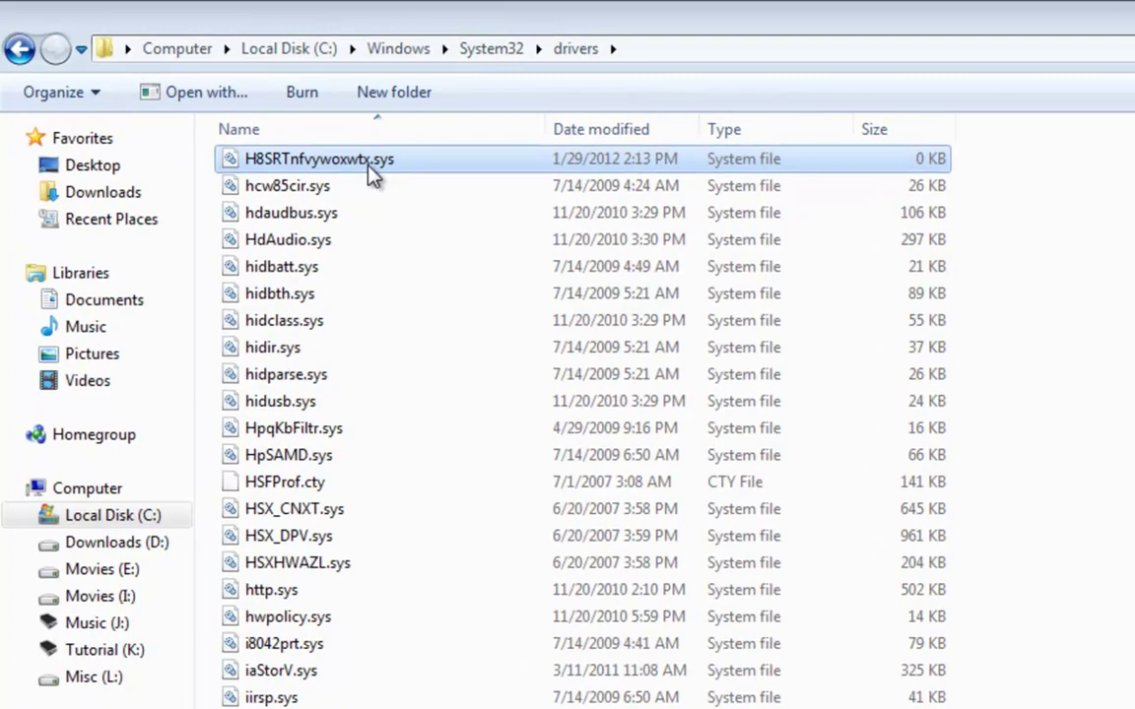
right_click(372, 174)
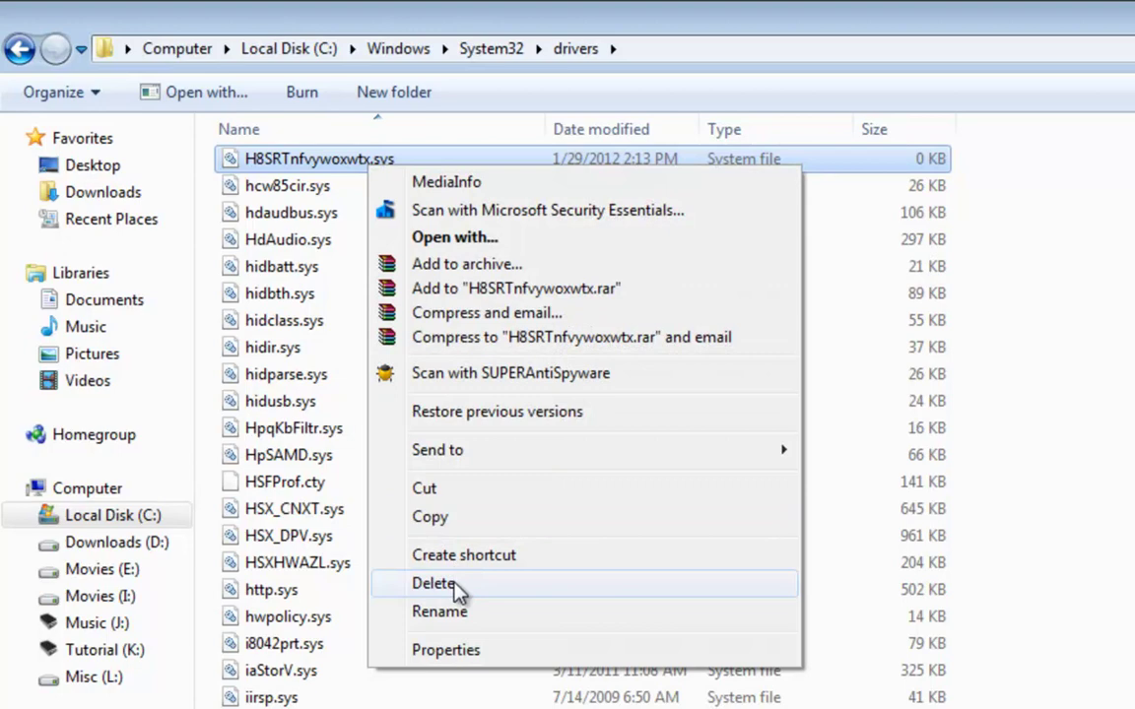
left_click(975, 506)
left_click(867, 509)
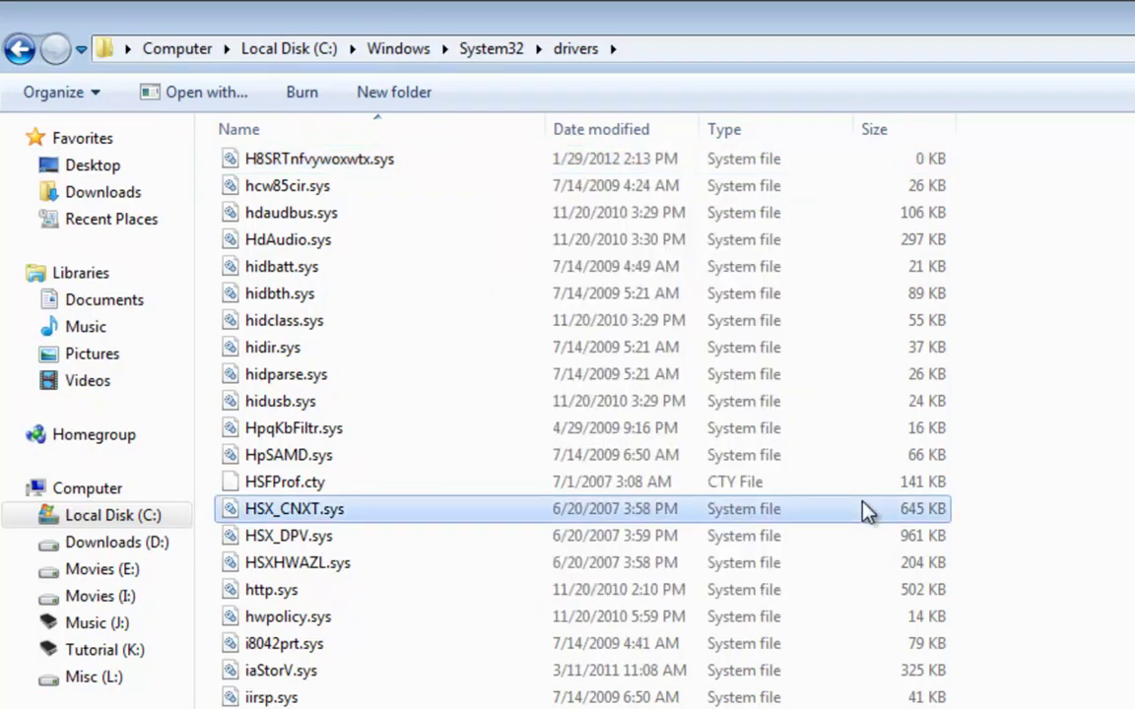
left_click(285, 169)
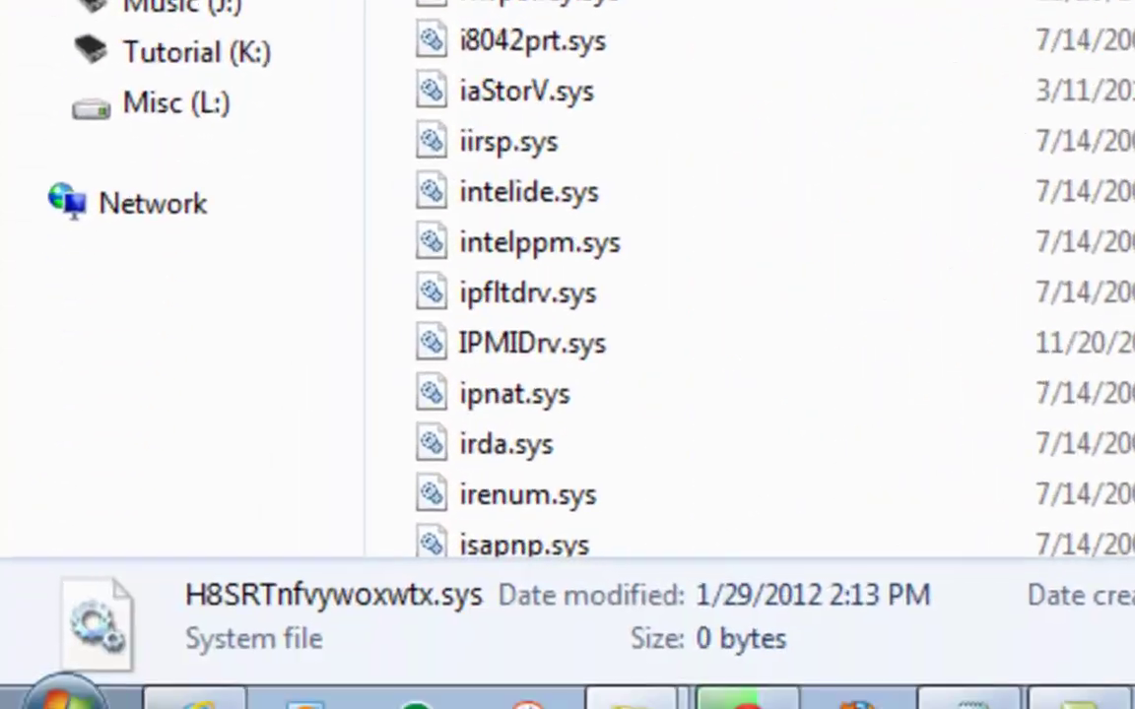
Open a Command Prompt by running cmd.
left_click(65, 701)
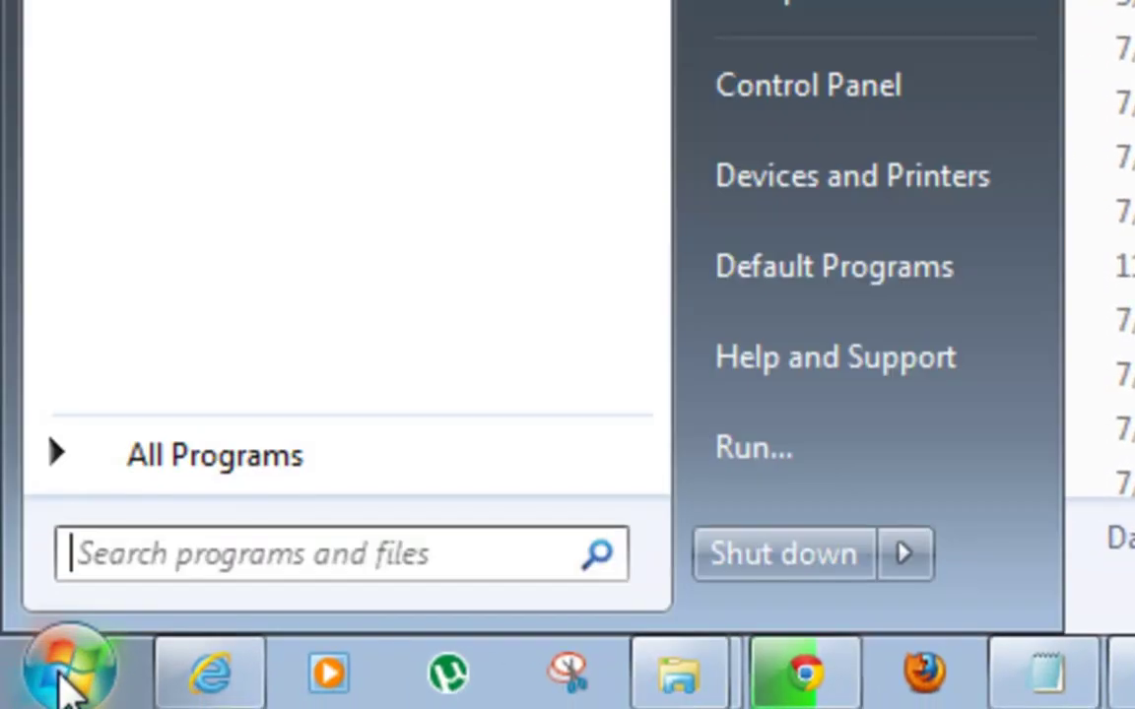
left_click(835, 469)
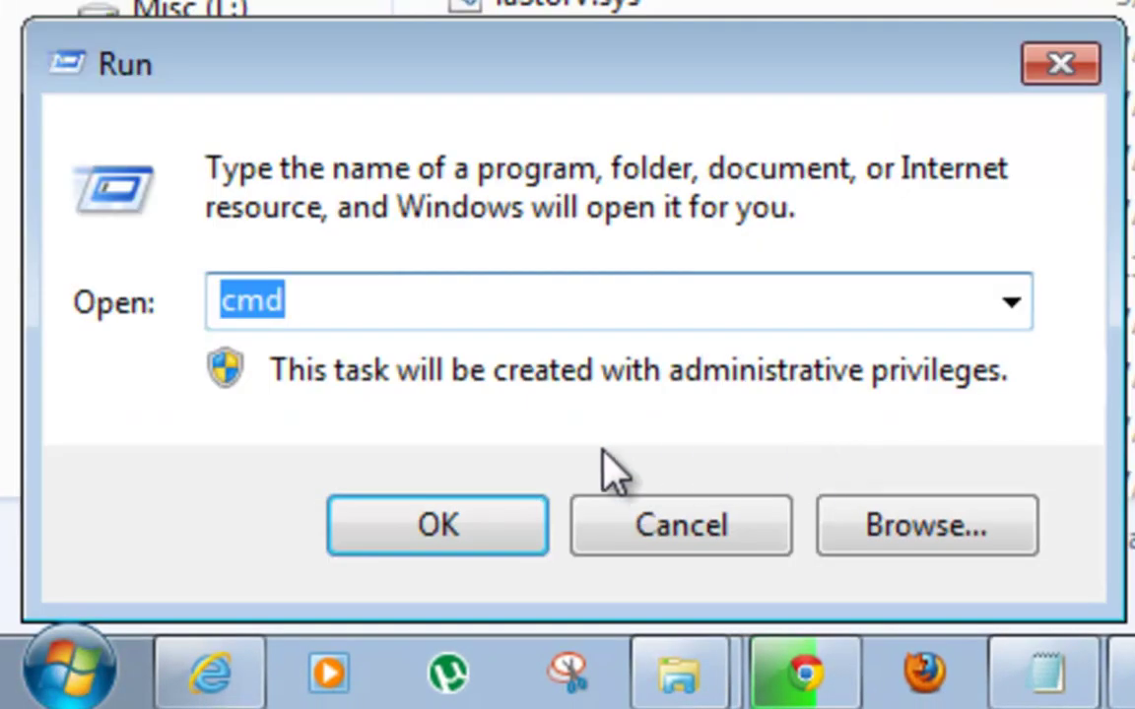
type("cmd")
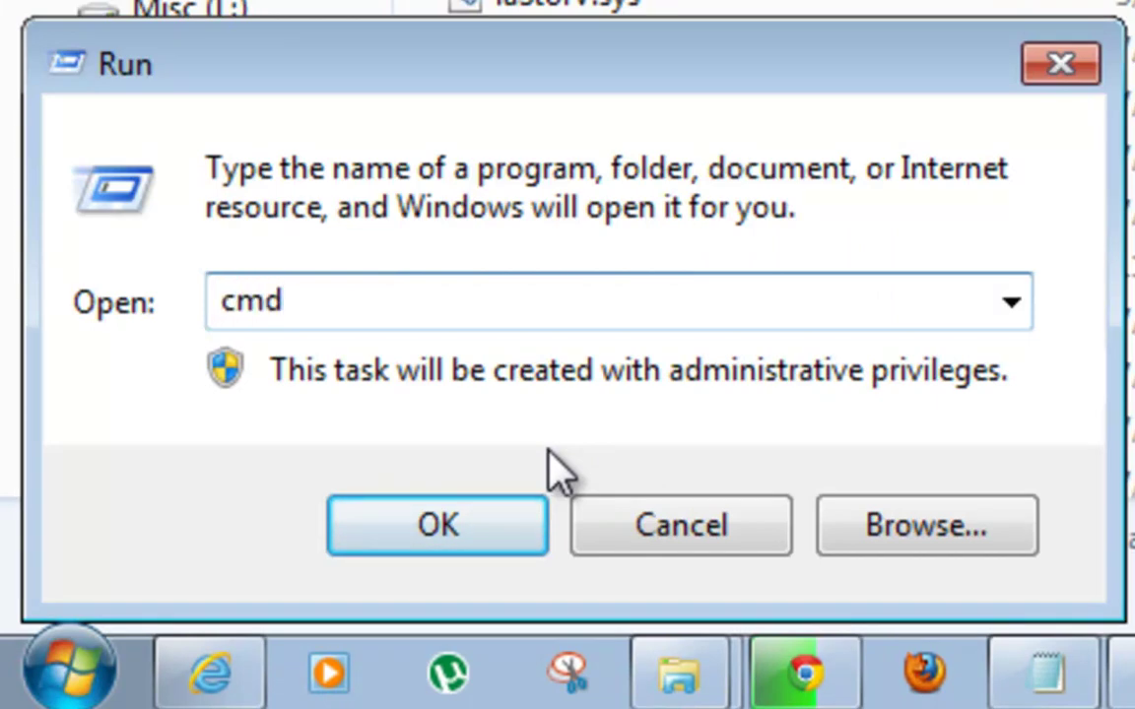
key("Return")
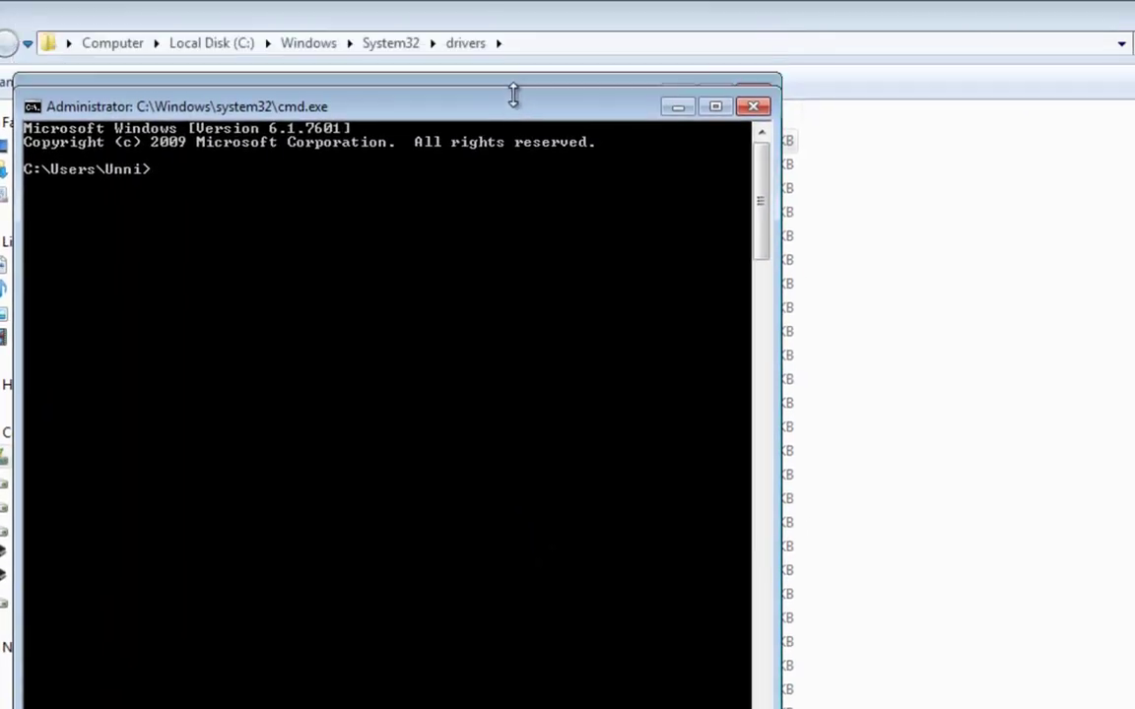
Run del c:\Windows\System32\drivers\H8SRTnfvywoxwtx.sys, and highlight the other malicious driver name, _VOIDaabmetnqbf.sys, in the boot log.
left_click_drag(513, 93, 616, 200)
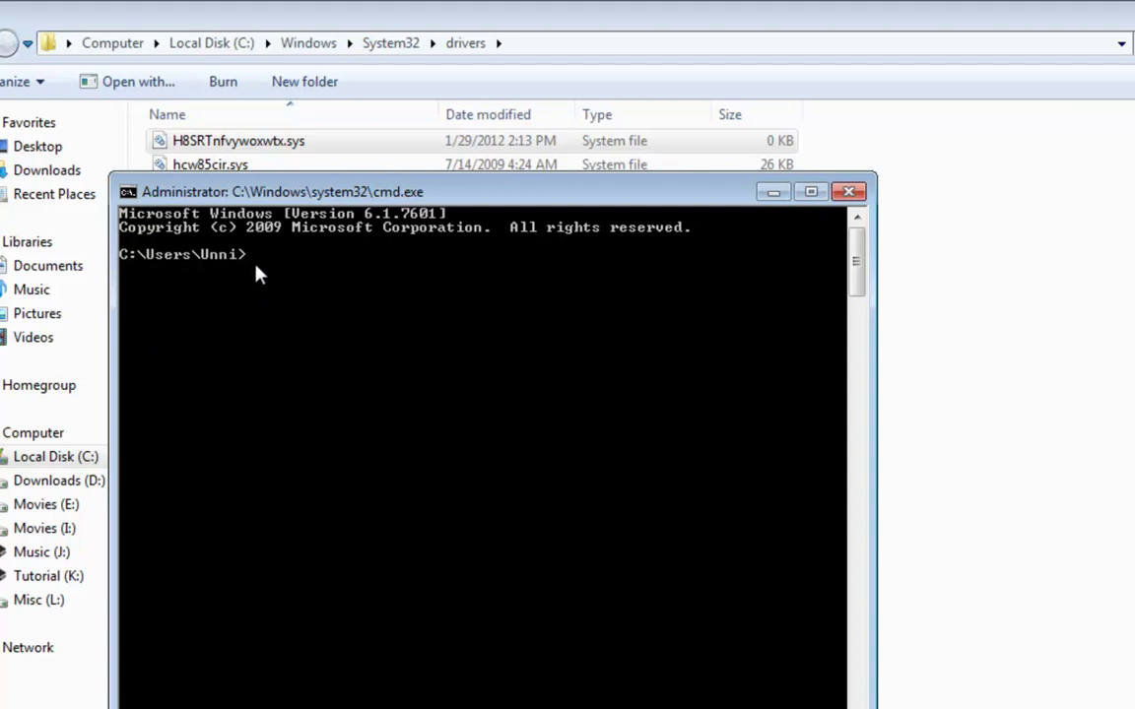
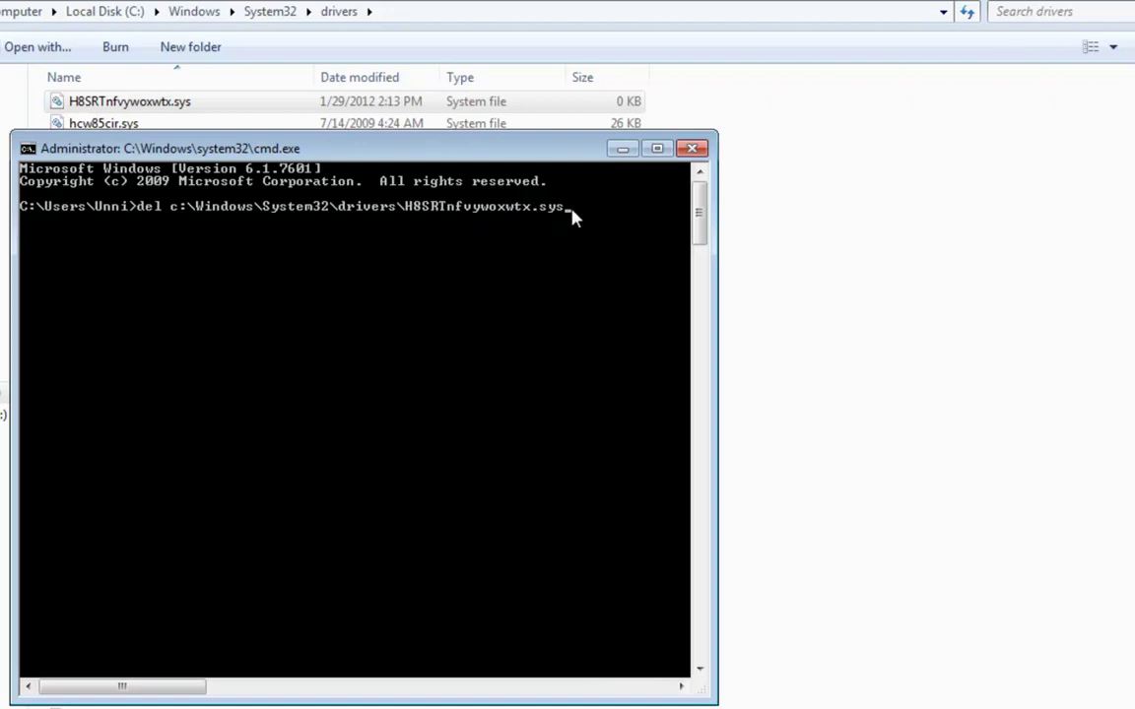
key("Return")
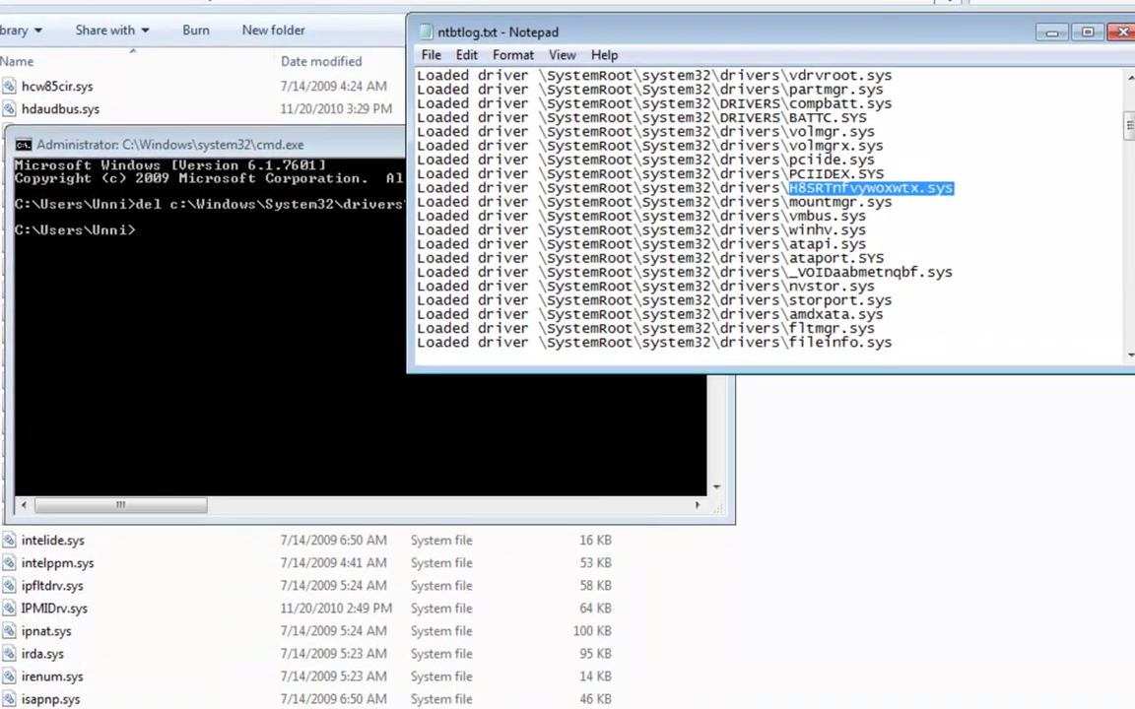
left_click_drag(788, 272, 961, 275)
left_click(197, 254)
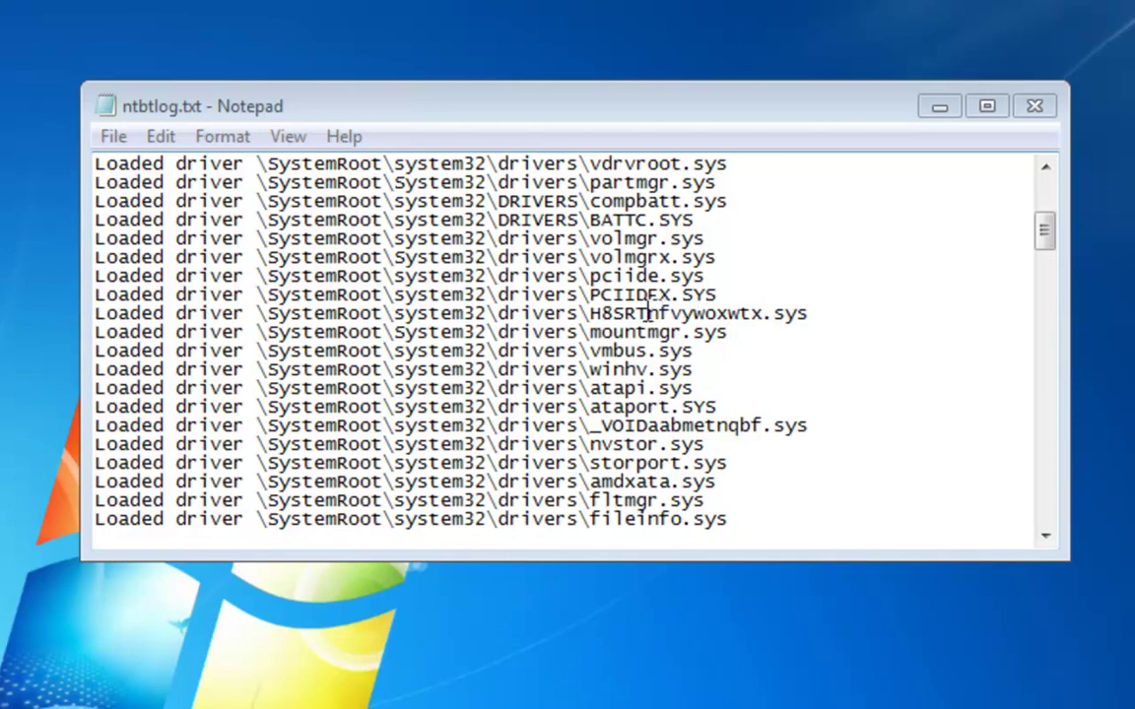
Copy only the H8SRT prefix of the driver name H8SRTnfvywoxwtx.sys from the boot log.
left_click_drag(592, 313, 664, 315)
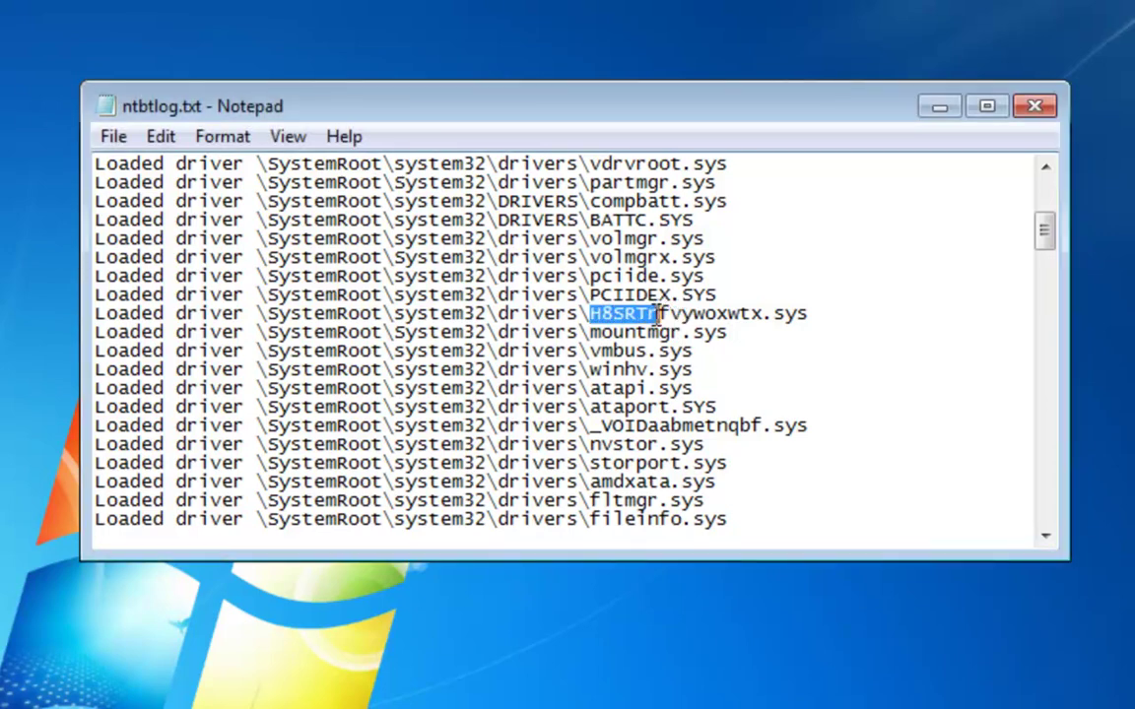
left_click_drag(664, 315, 629, 313)
right_click(628, 313)
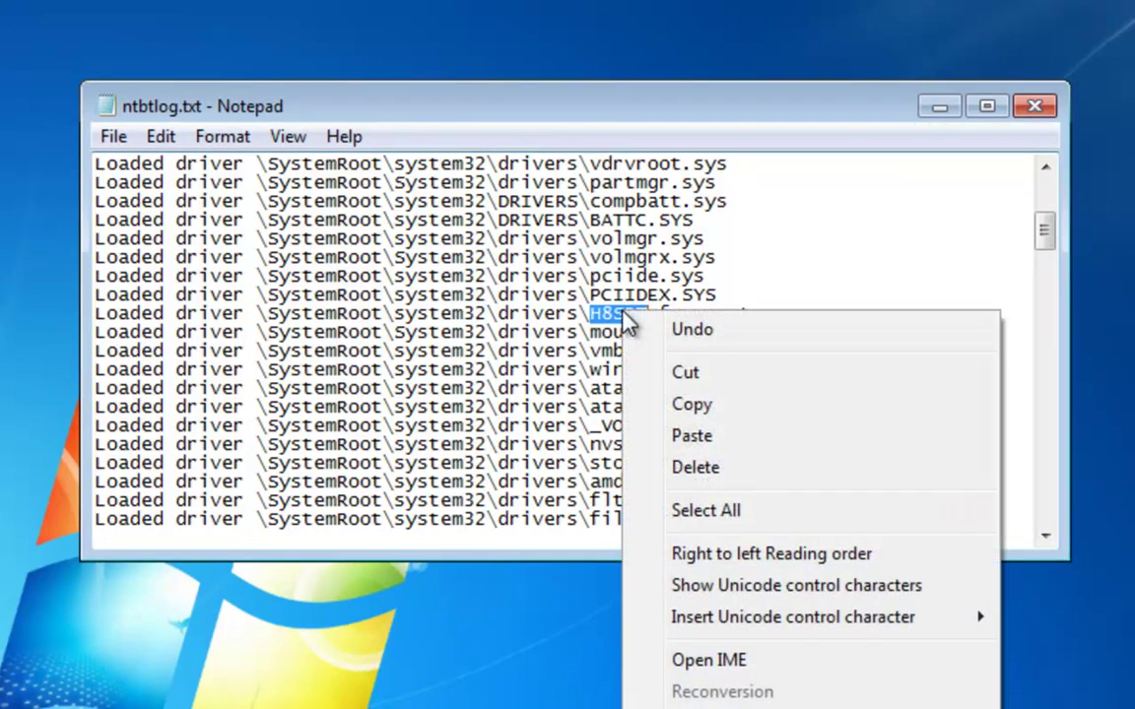
left_click(673, 404)
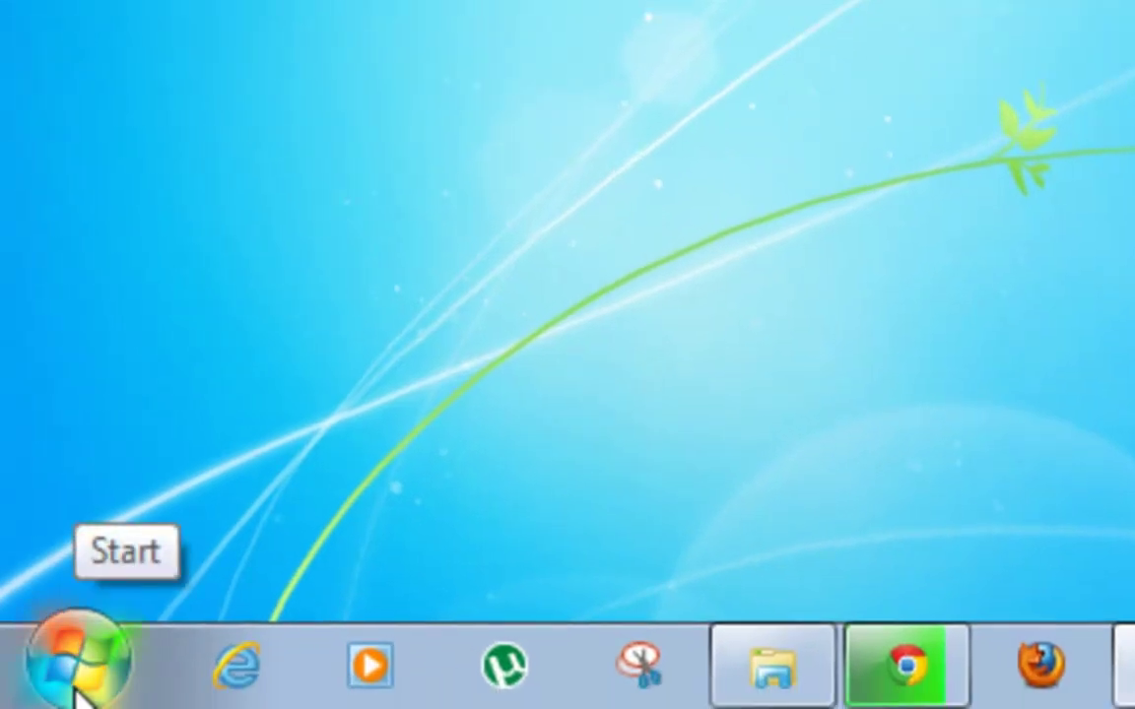
Open the Registry Editor by running regedit.
left_click(79, 688)
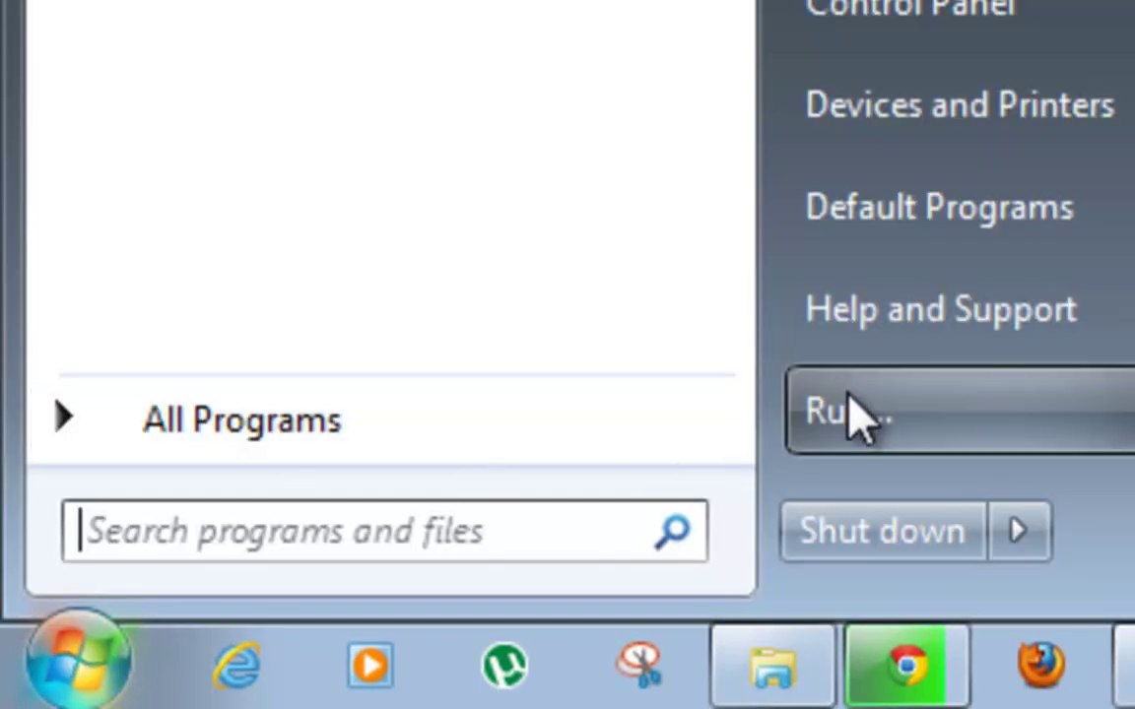
left_click(859, 417)
type("regedit")
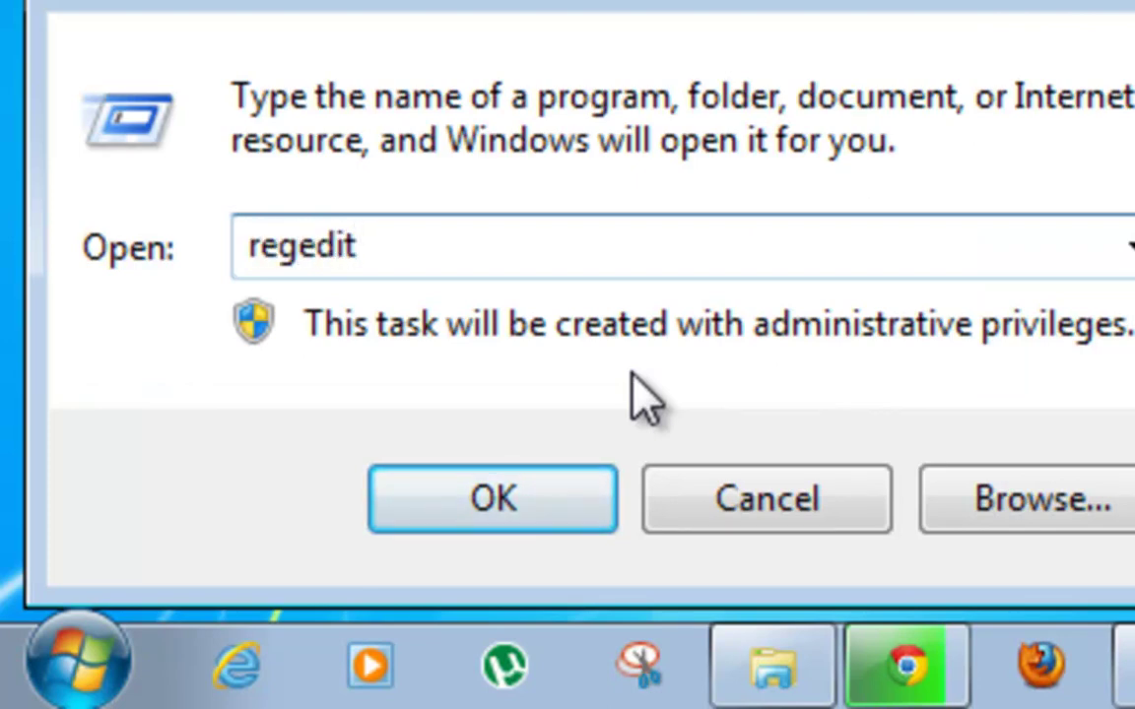
key("Return")
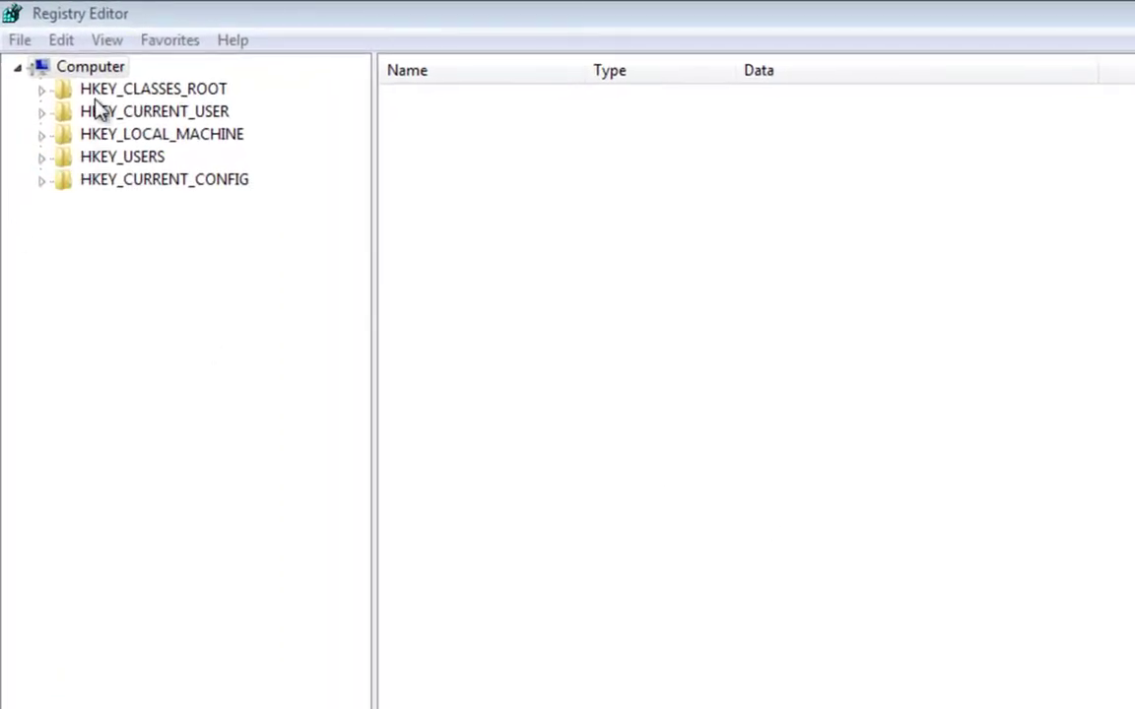
Search the whole registry for H8SRT across keys, values and data.
left_click(62, 40)
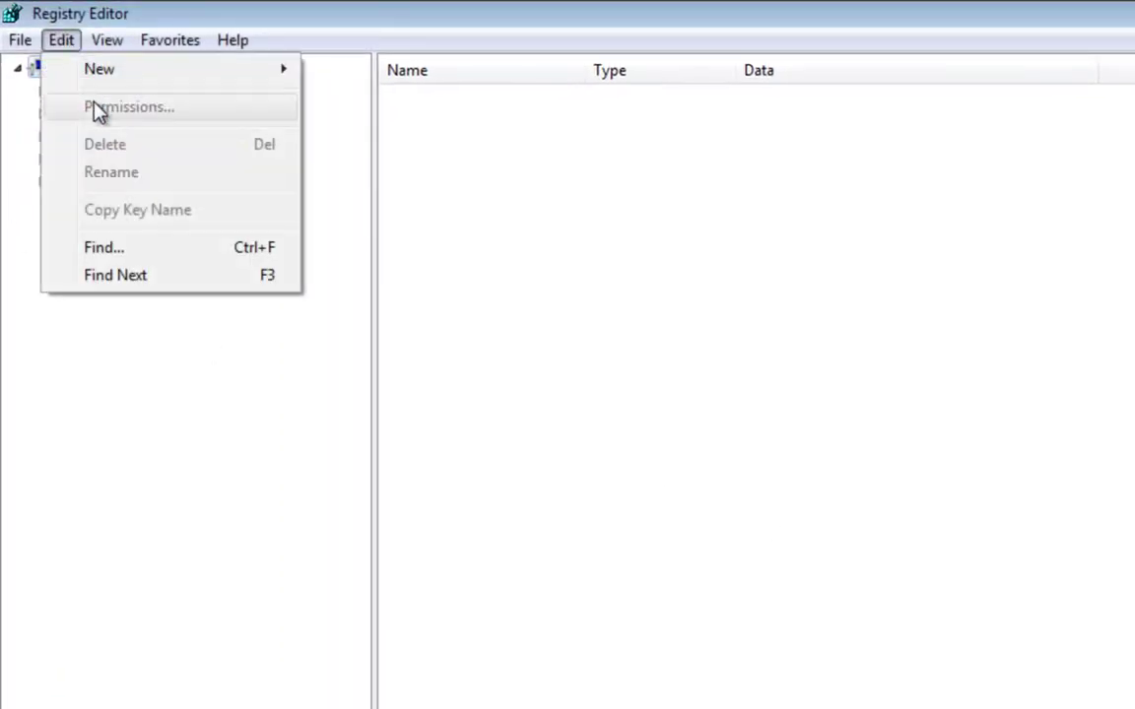
left_click(134, 246)
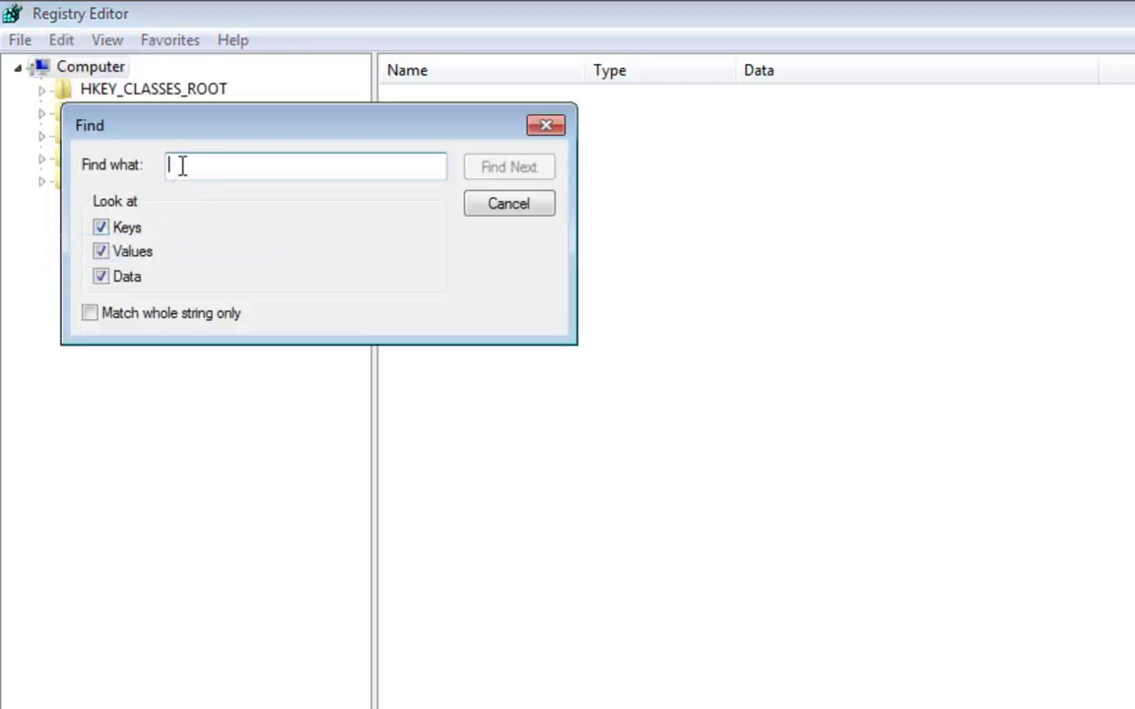
right_click(182, 168)
left_click(239, 277)
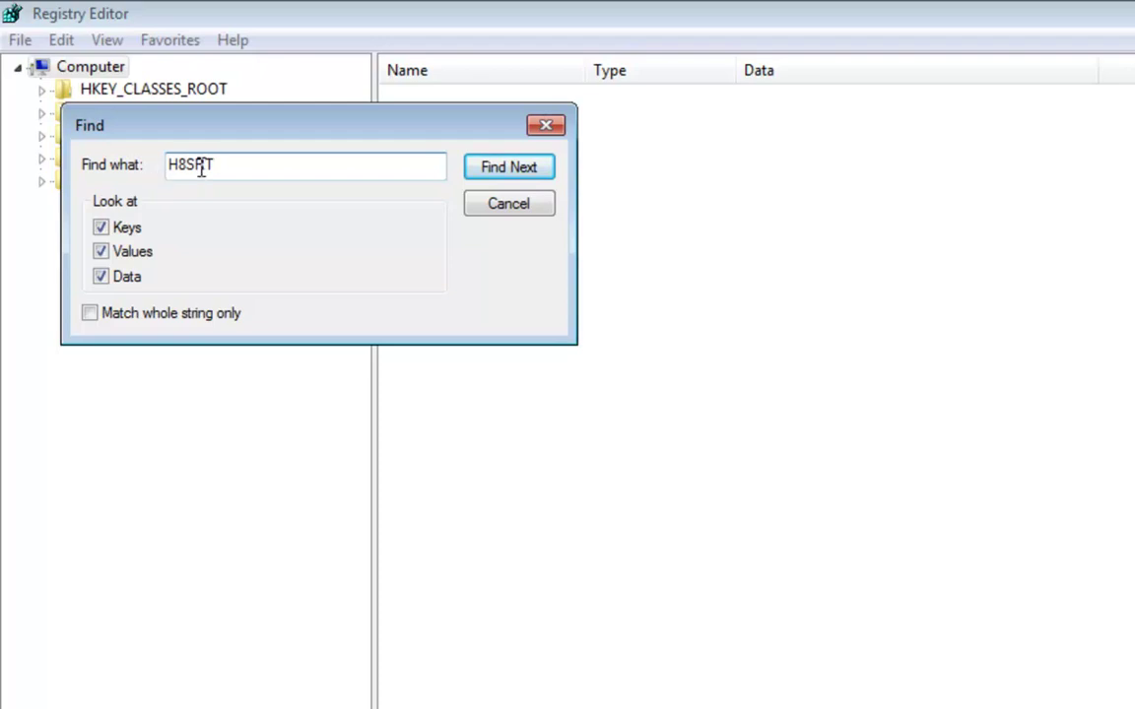
left_click(507, 172)
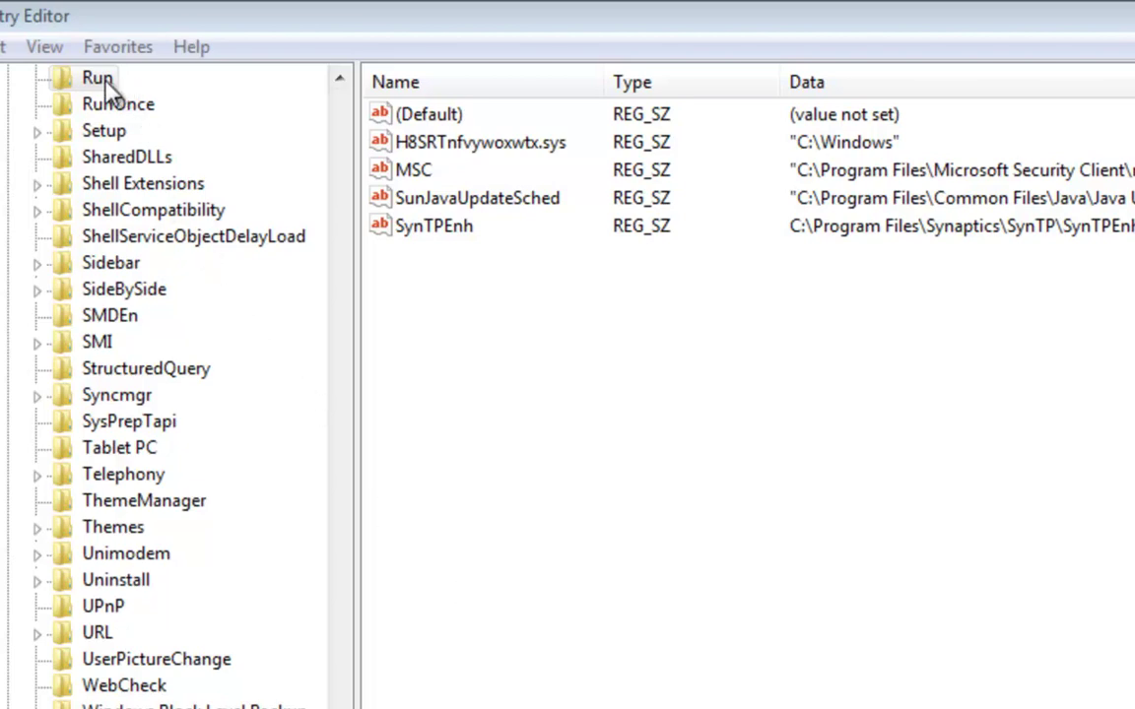
Examine the H8SRTnfvywoxwtx.sys value and its data in the Run key, and leave that value selected.
left_click(480, 150)
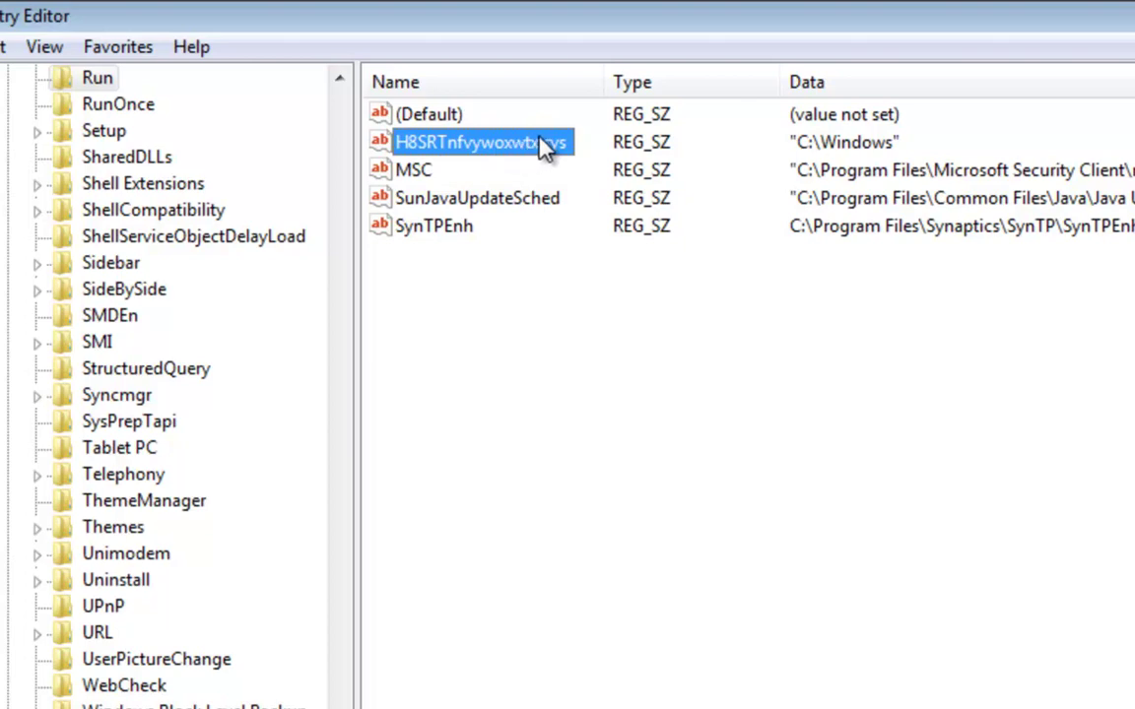
left_click(813, 146)
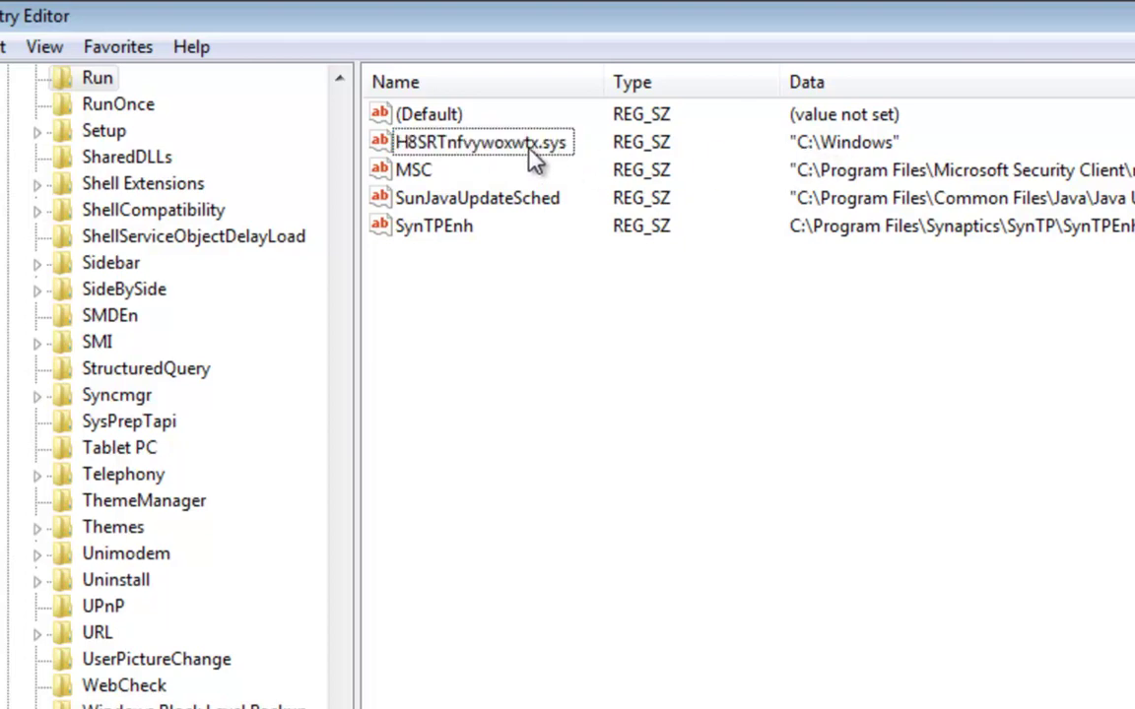
left_click(529, 150)
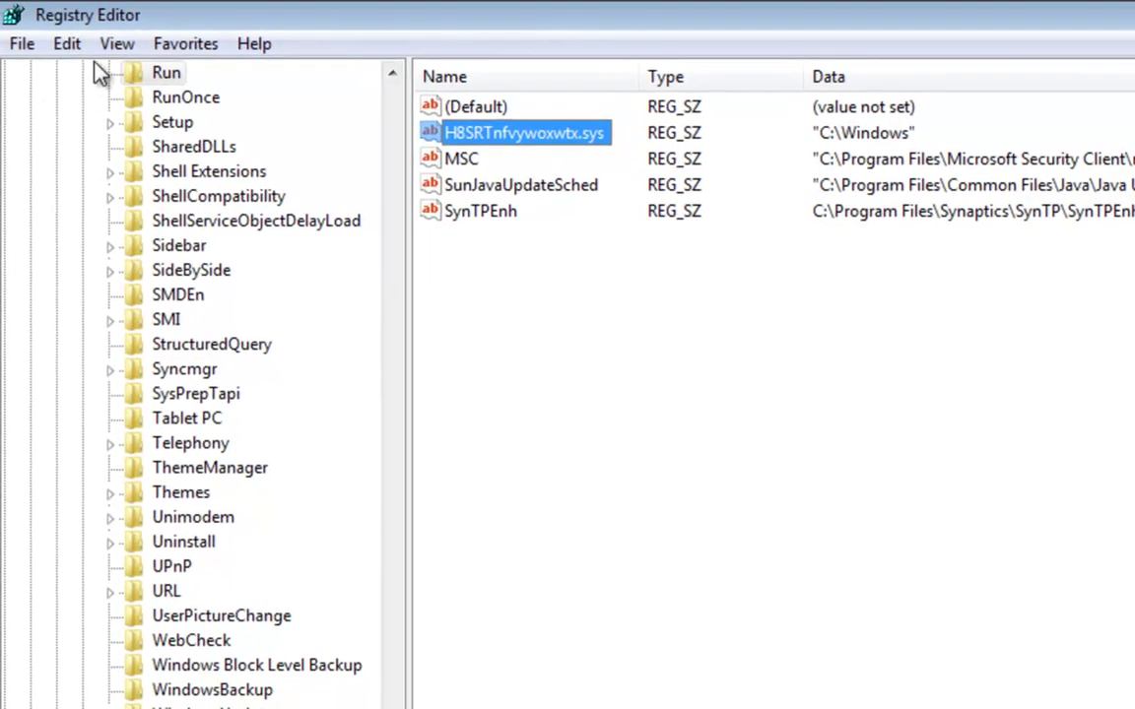
Search the registry for further H8SRT entries, continue through to its end, and dismiss the completion message.
left_click(67, 44)
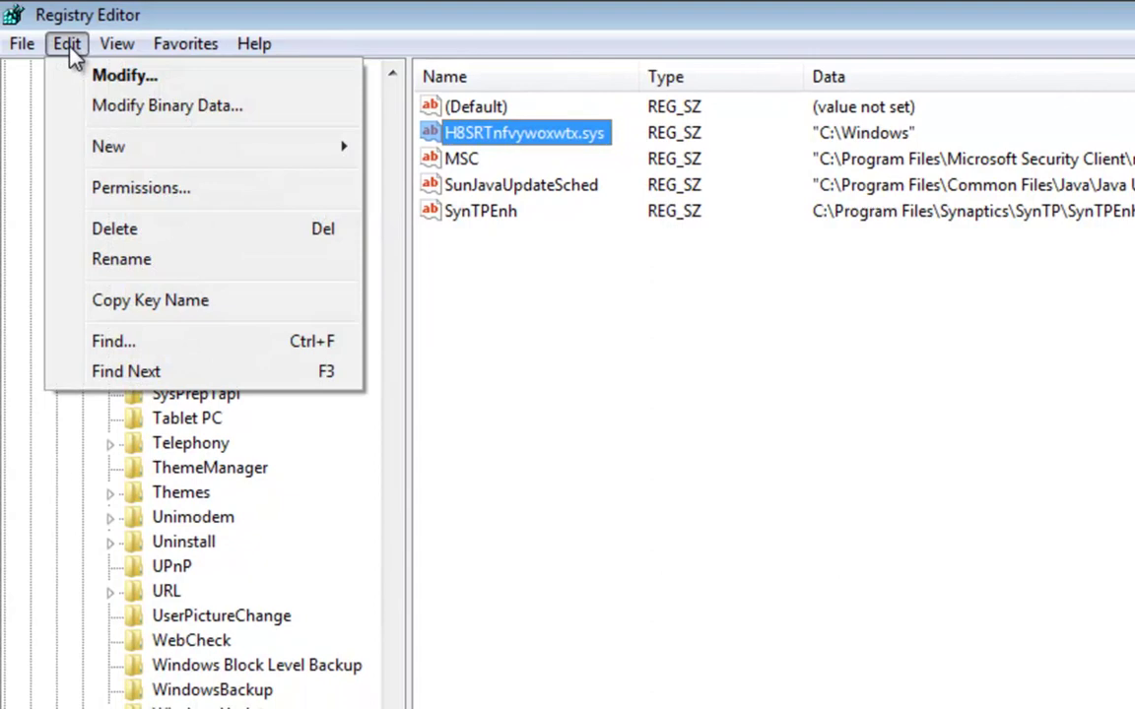
left_click(153, 378)
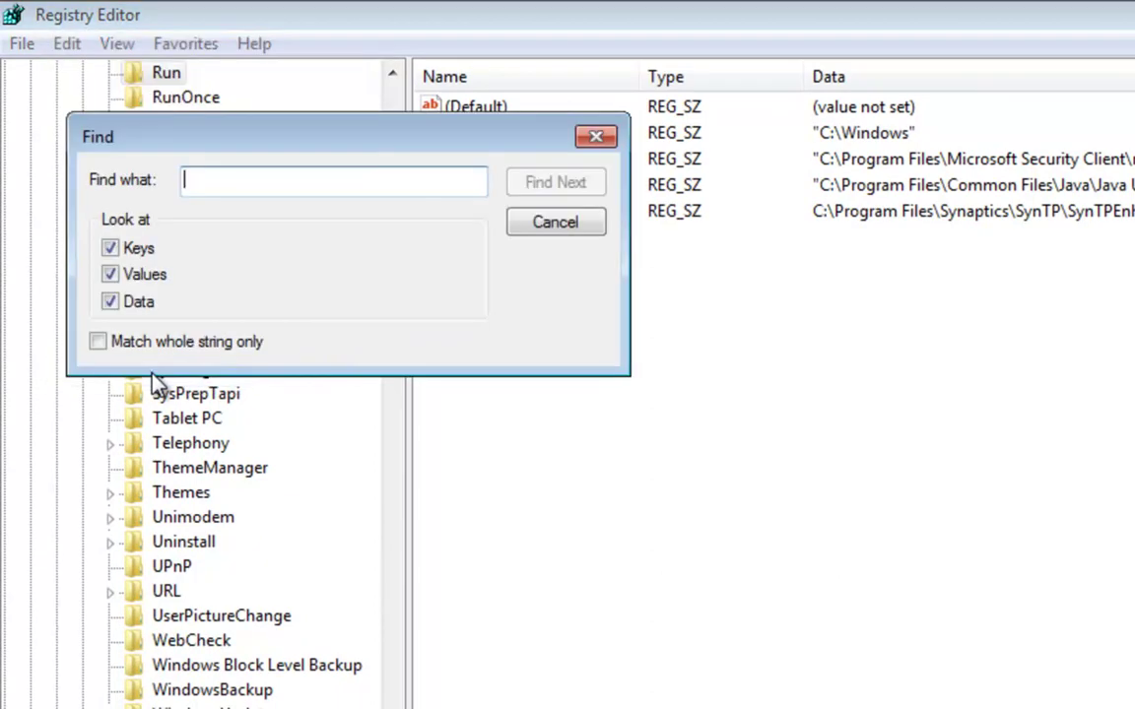
right_click(234, 192)
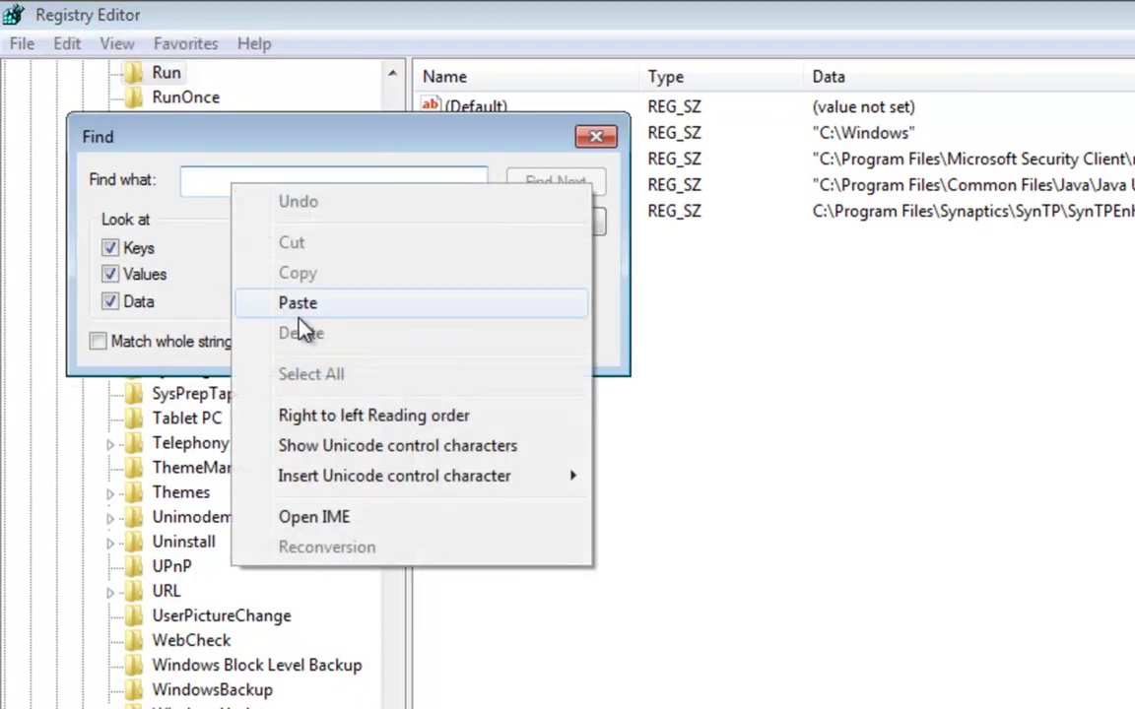
left_click(298, 304)
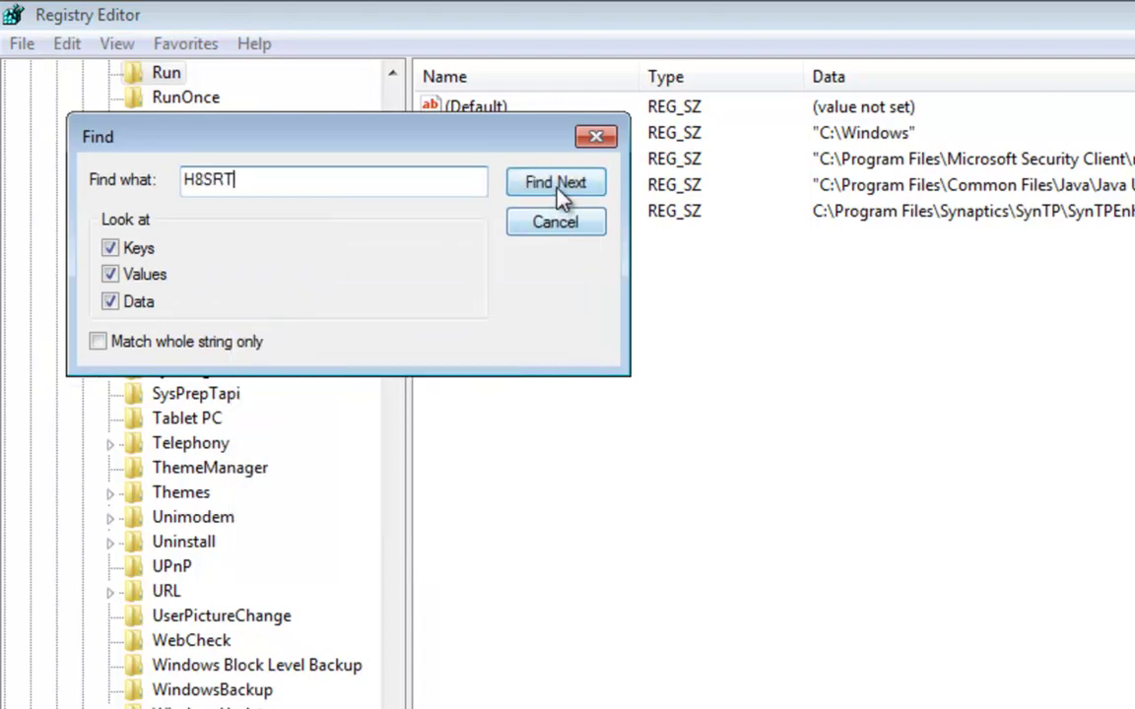
left_click(556, 187)
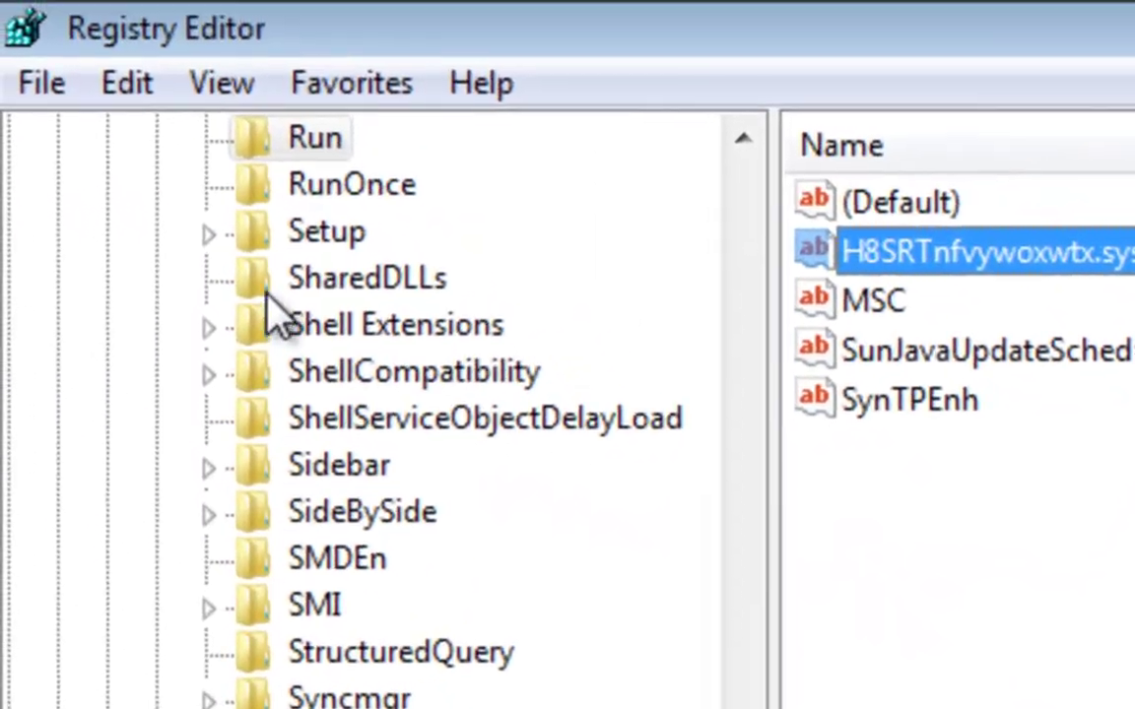
left_click(139, 89)
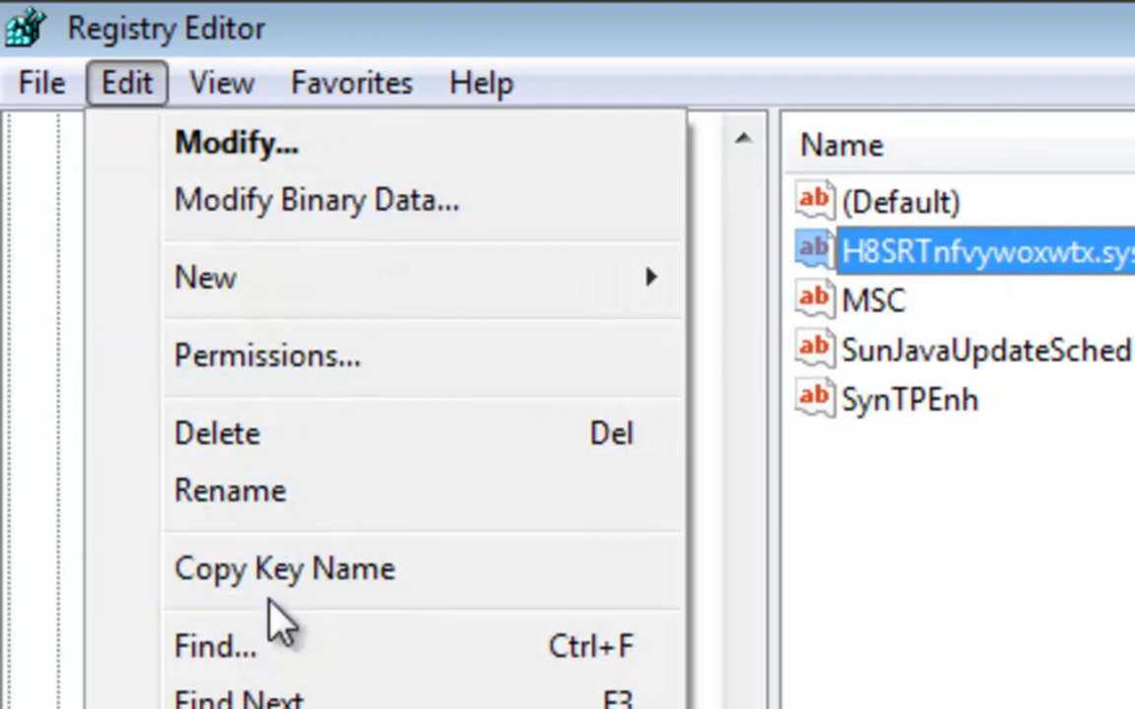
left_click(258, 698)
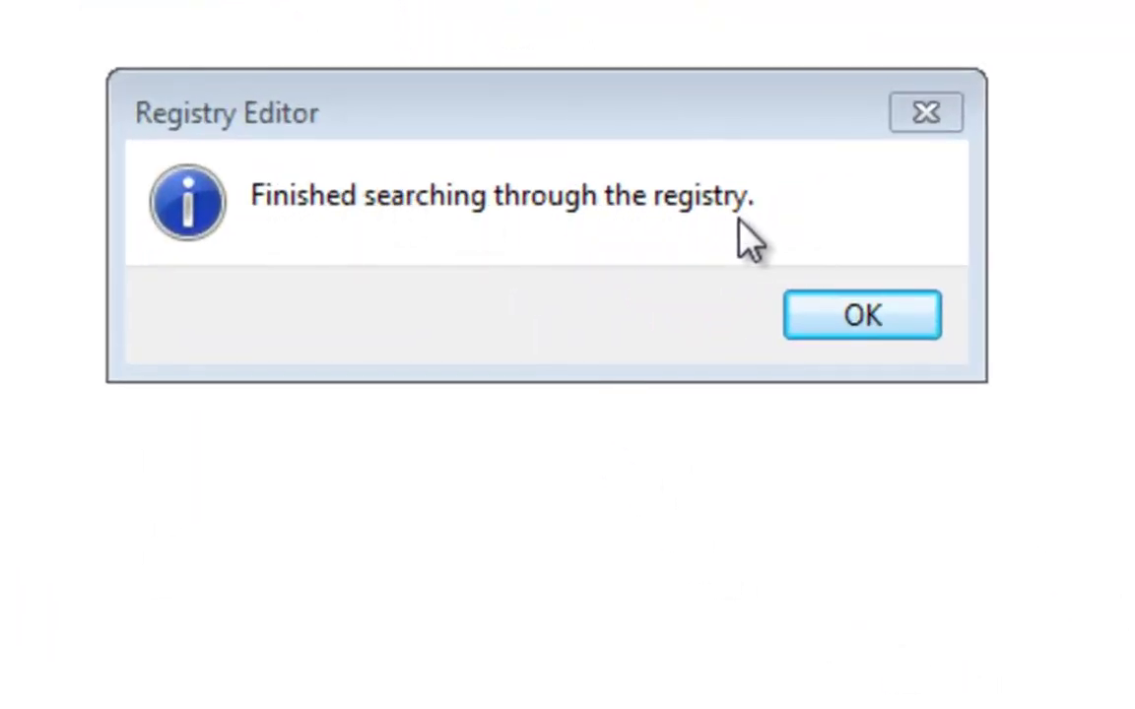
left_click(874, 322)
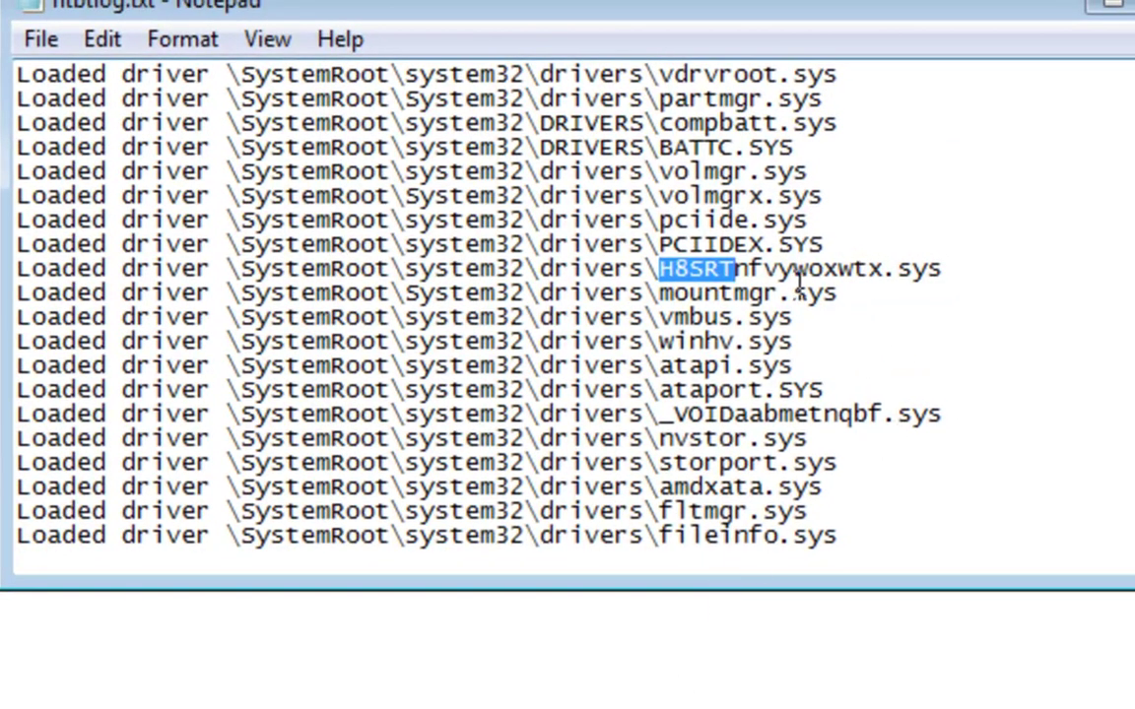
Copy the _VOID prefix of the driver name _VOIDaabmetnqbf.sys from the boot log.
left_click_drag(658, 413, 749, 414)
right_click(741, 417)
left_click(840, 539)
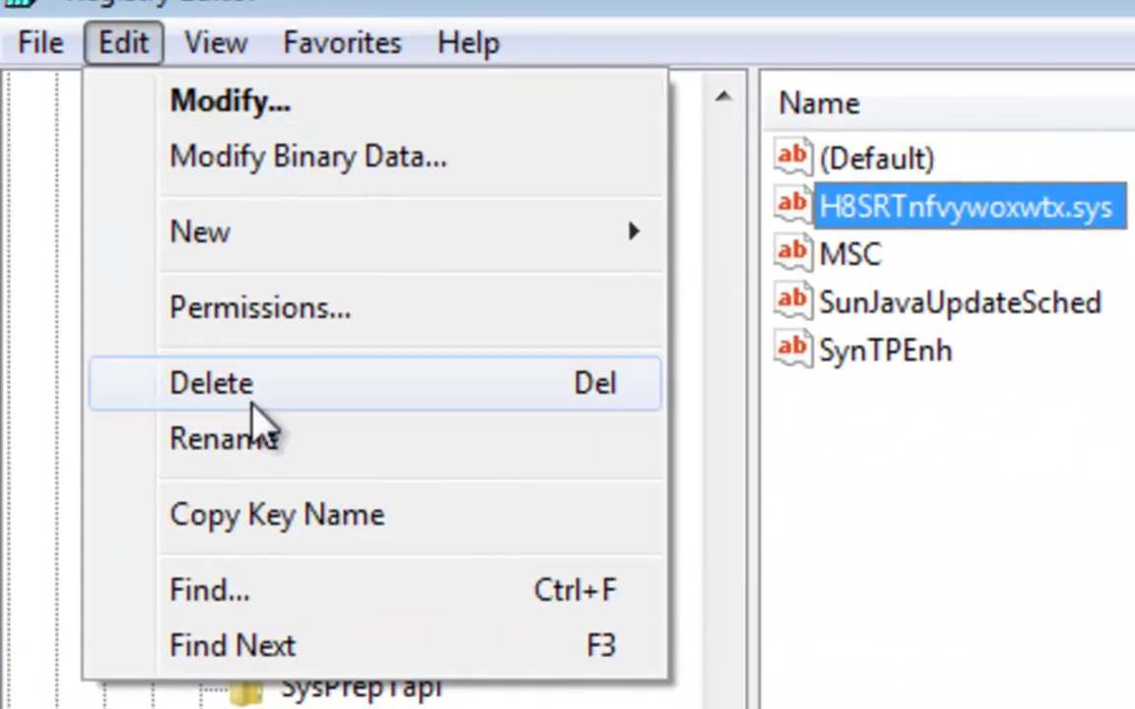
Search the registry for the copied _VOID prefix across keys, values and data, and dismiss the completion message.
left_click(299, 594)
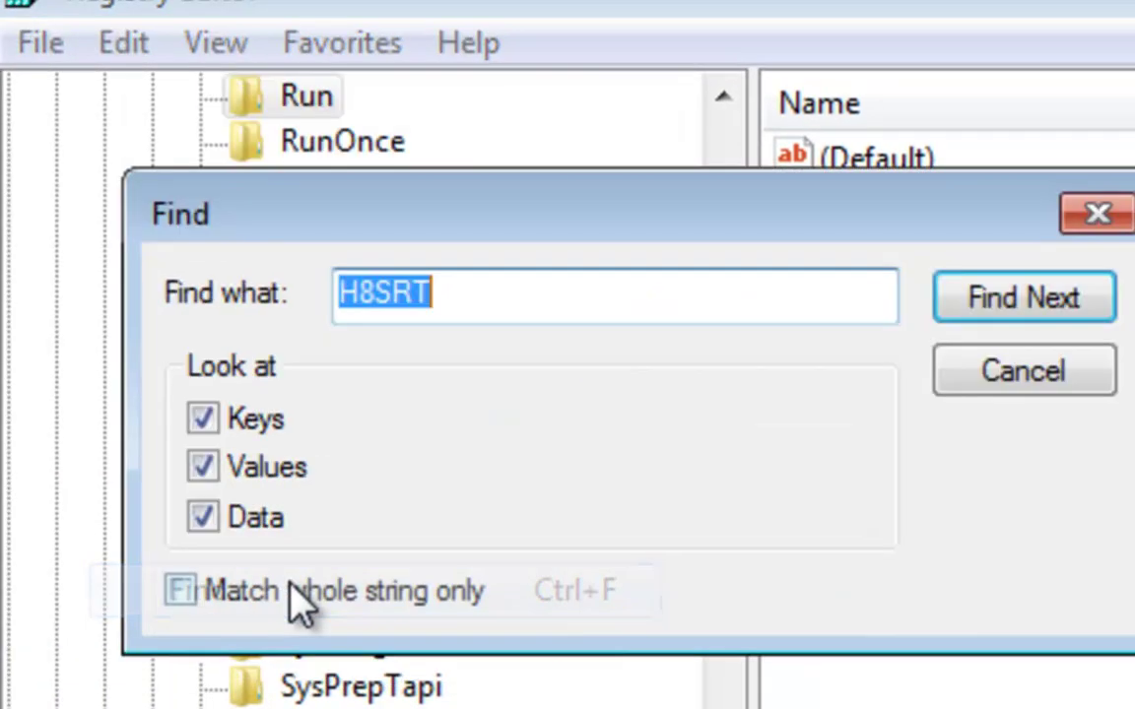
right_click(394, 315)
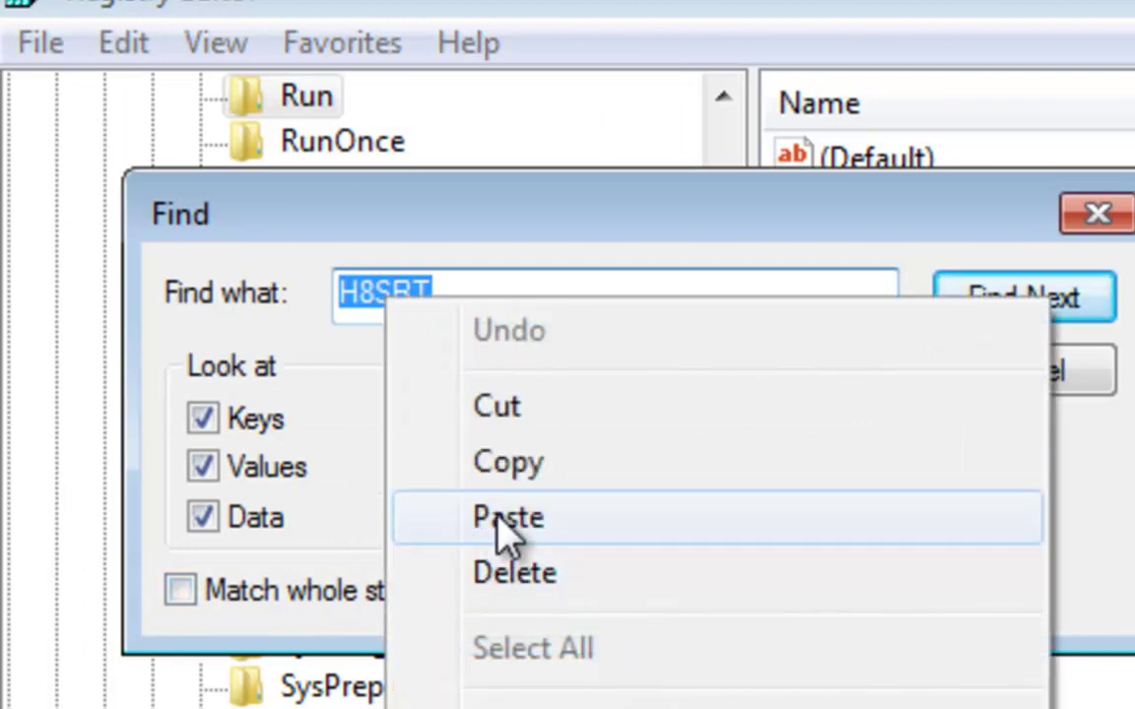
left_click(502, 520)
left_click(1040, 303)
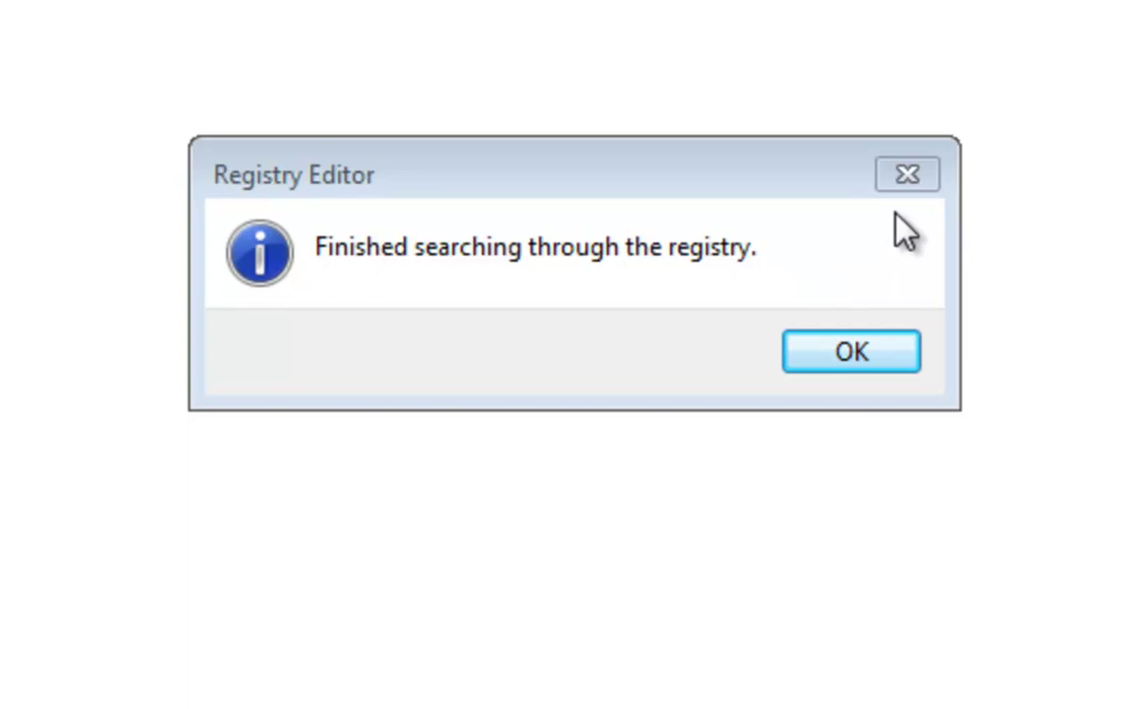
left_click(885, 368)
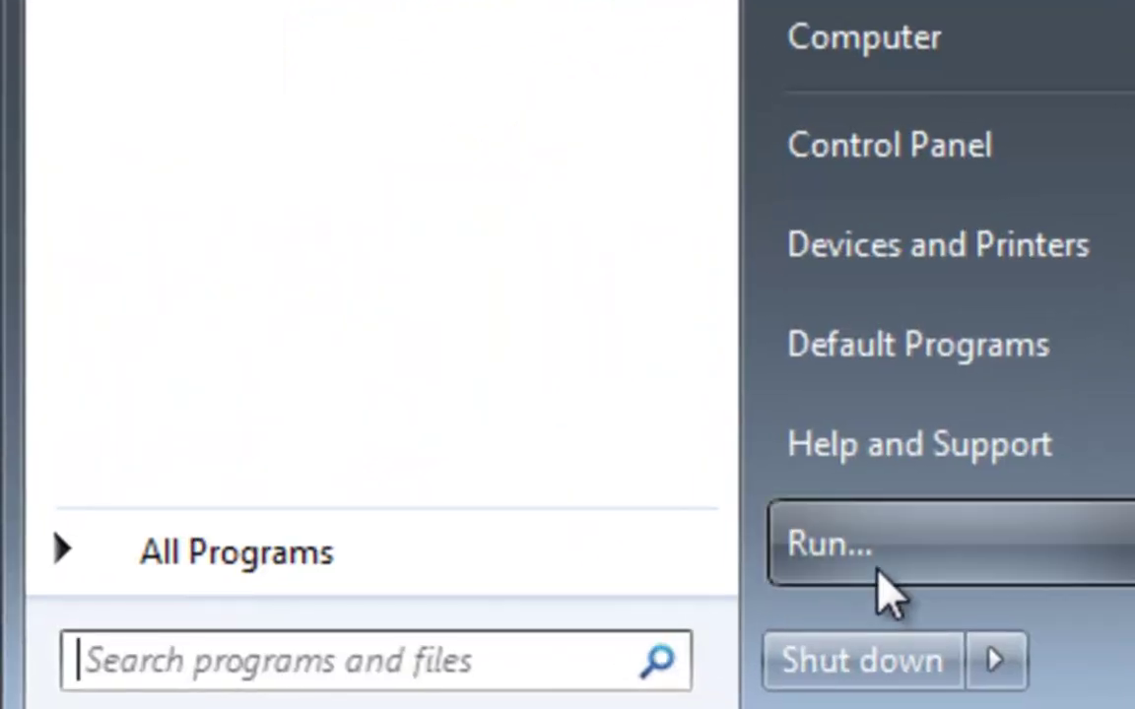
Open the Windows System32 drivers folder by running the command drivers.
left_click(880, 573)
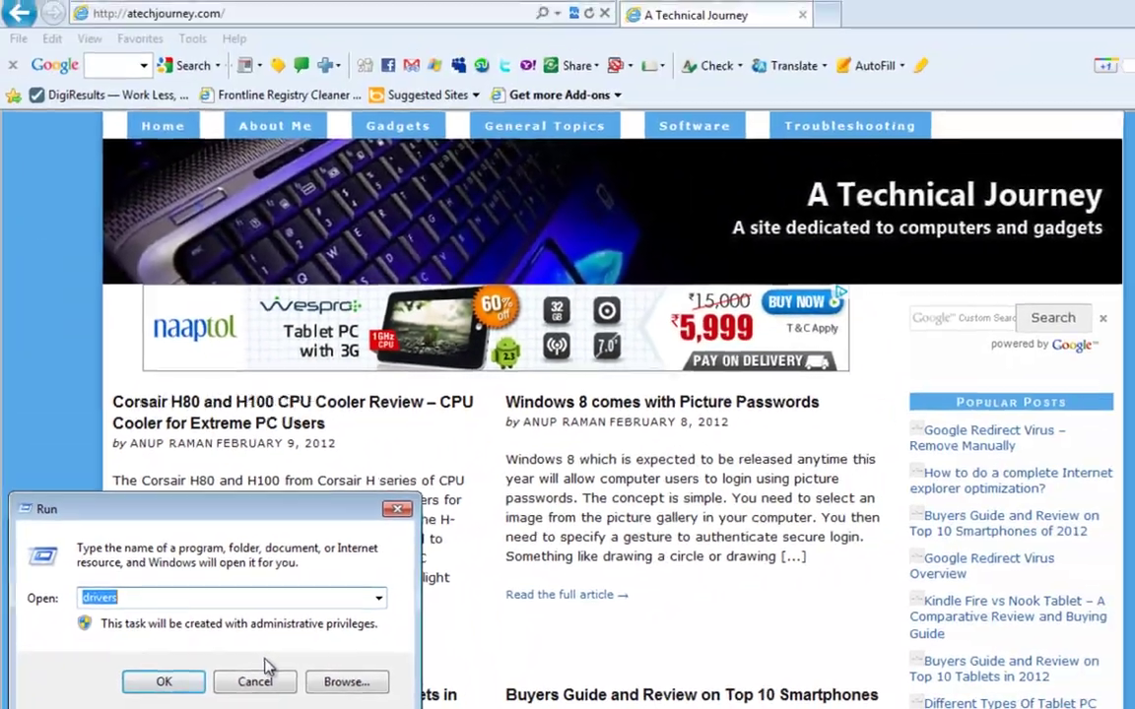
type("dr")
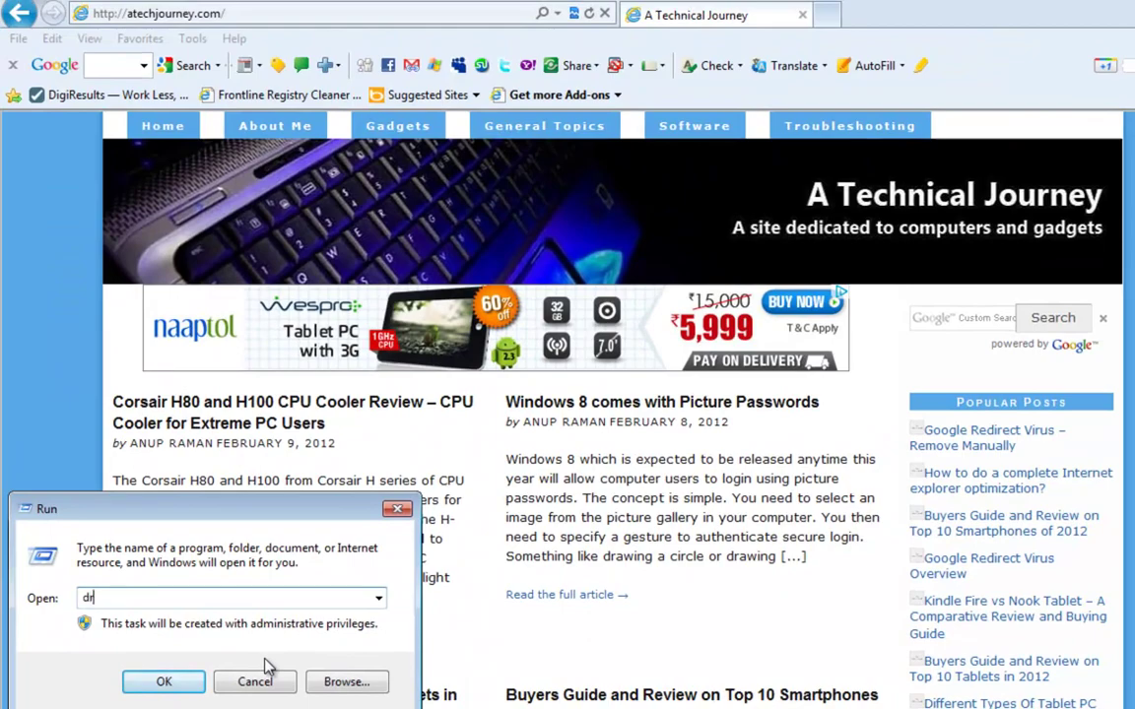
type("ivers")
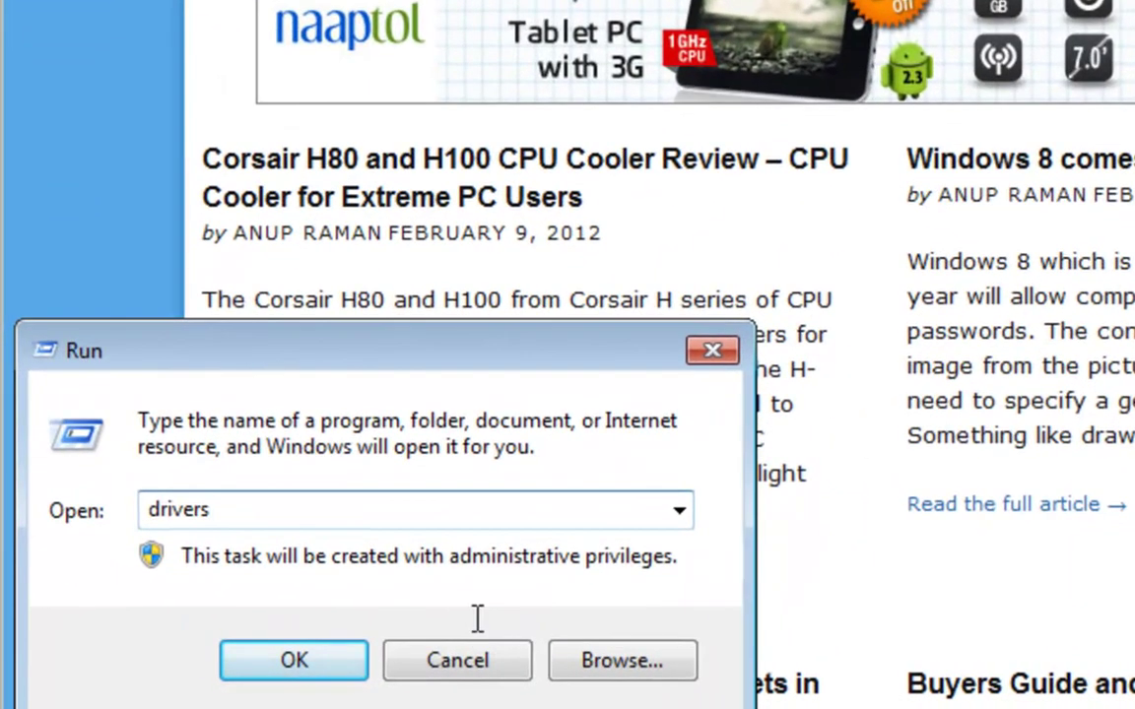
key("Return")
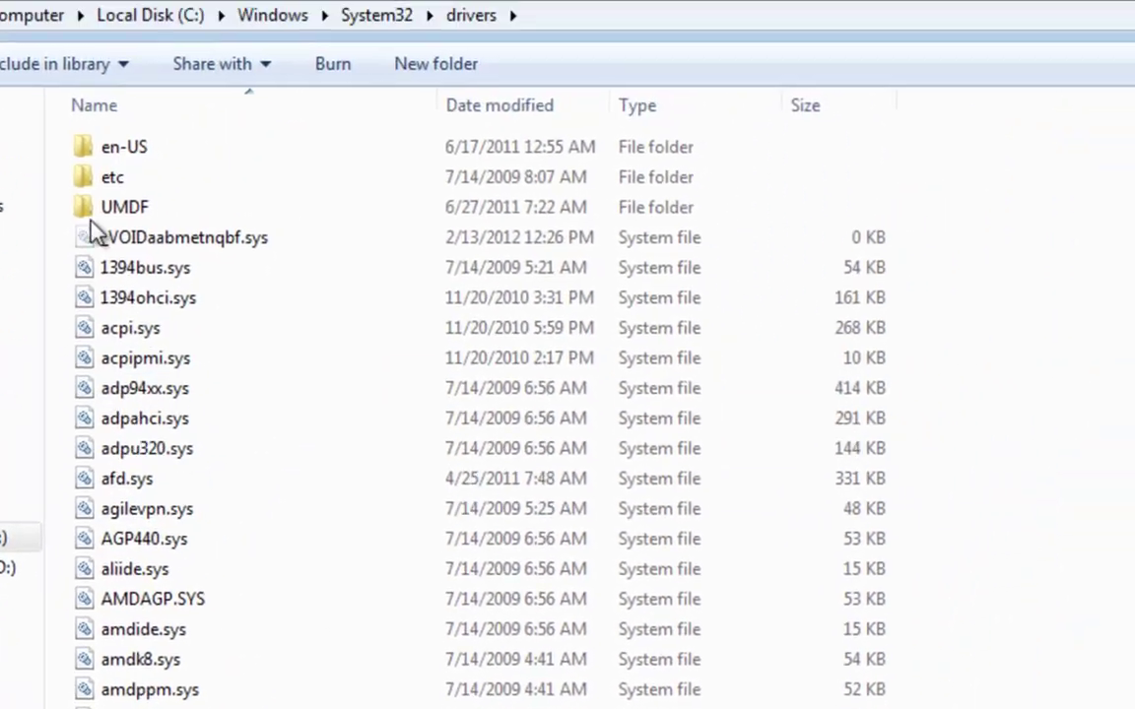
Look through the system files in the drivers folder, then select atapi.sys and examine its file description, company, version, date and size.
left_click(157, 345)
scroll(161, 467, "down", 4)
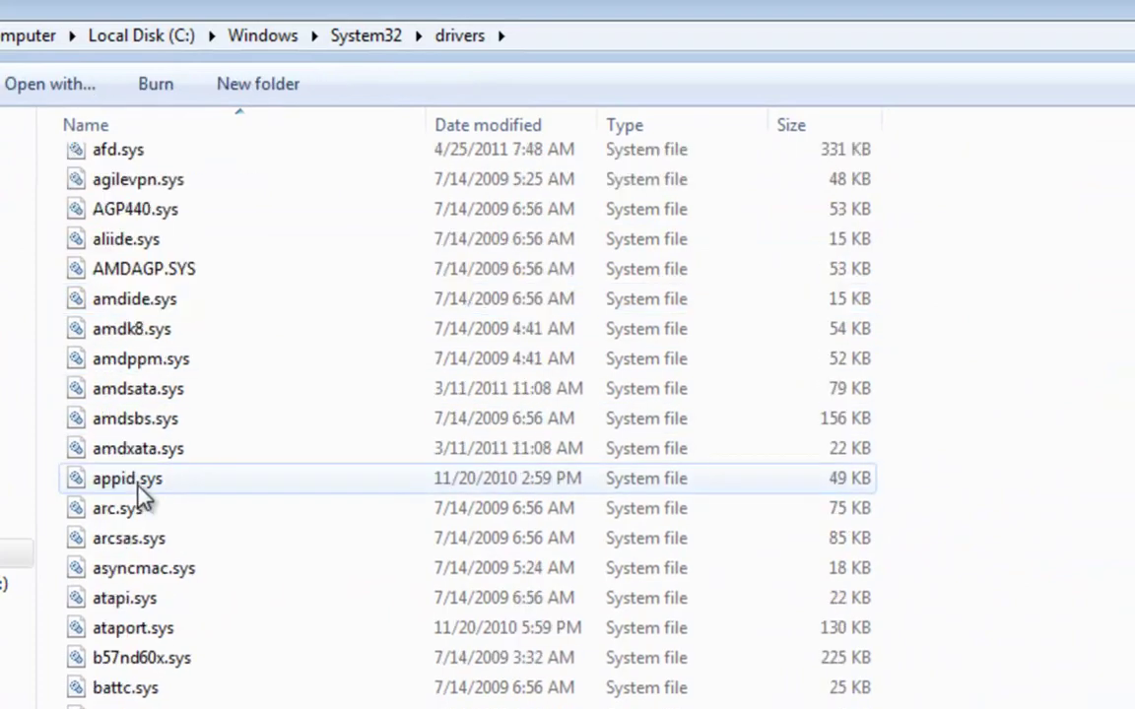
scroll(138, 486, "down", 20)
scroll(156, 544, "down", 20)
scroll(158, 547, "down", 4)
scroll(162, 550, "up", 20)
scroll(157, 548, "up", 20)
scroll(158, 548, "up", 10)
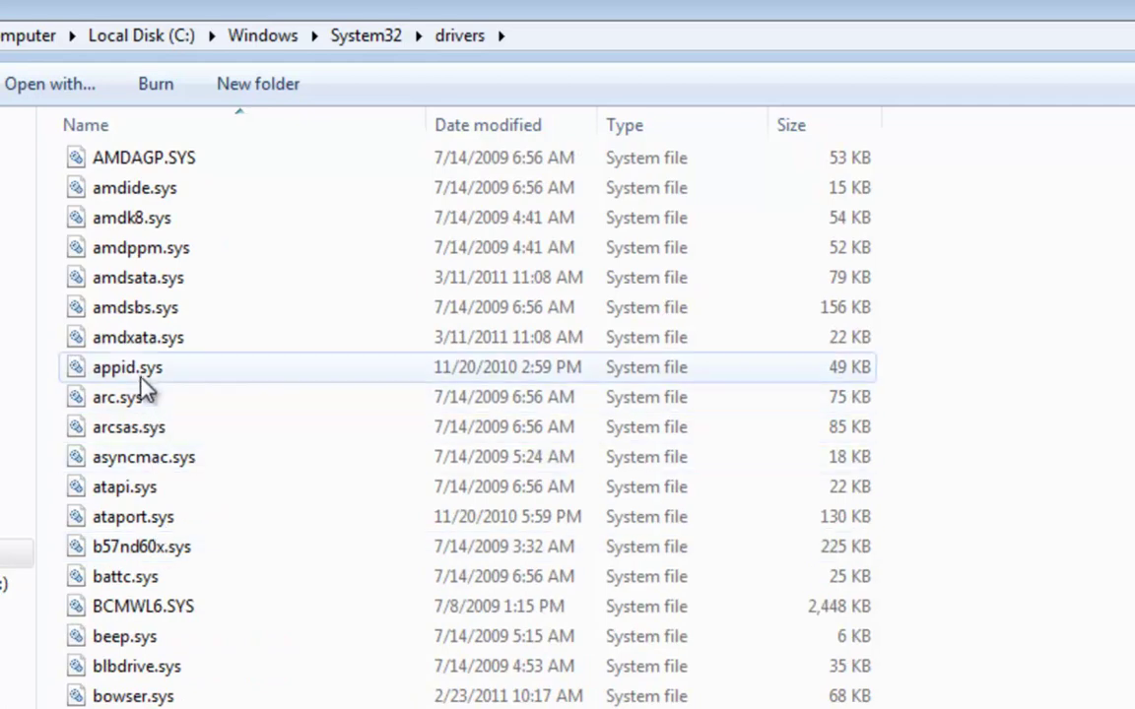
left_click(152, 490)
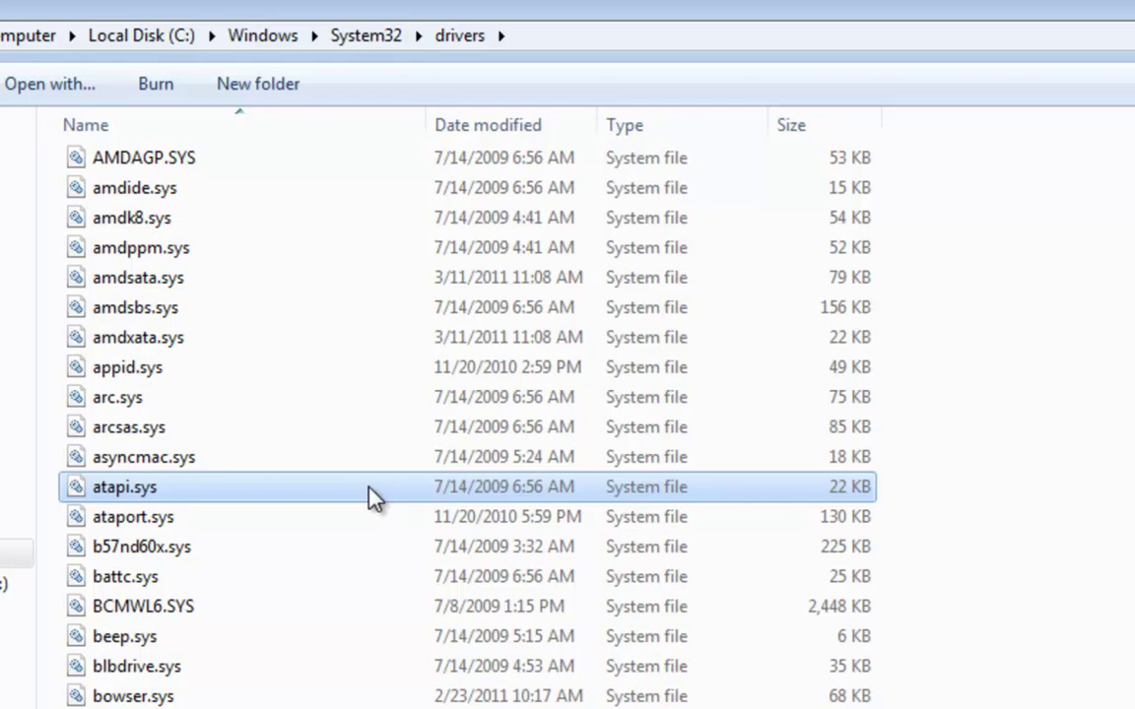
mouse_move(369, 487)
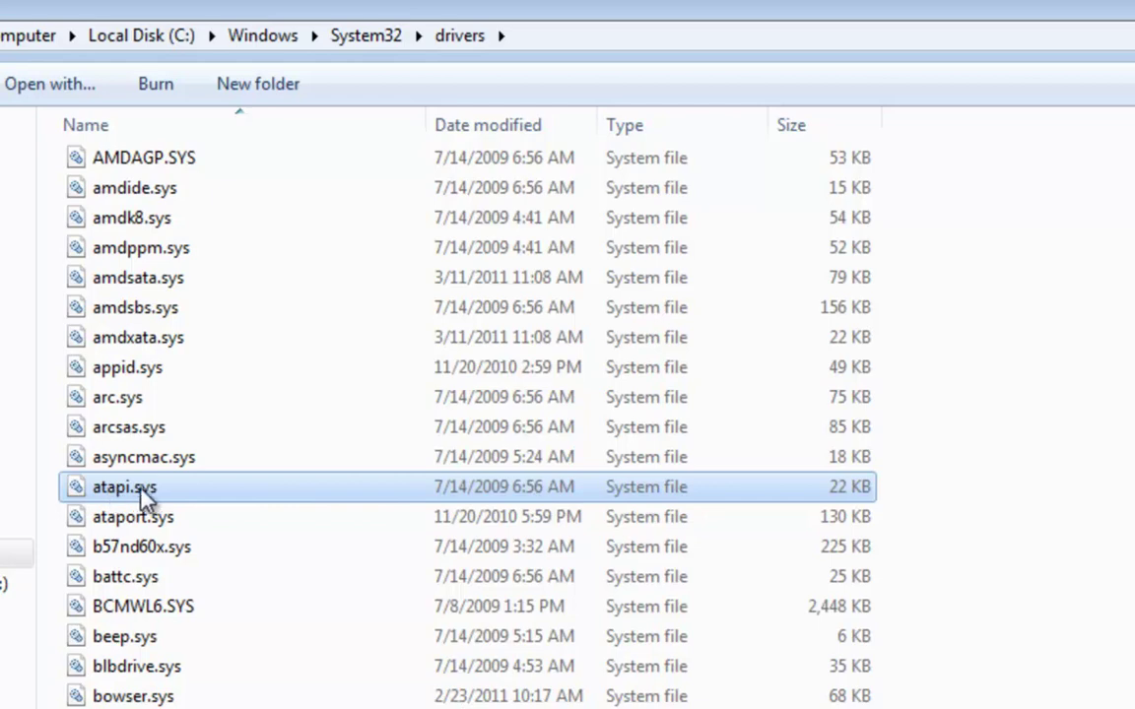
mouse_move(165, 500)
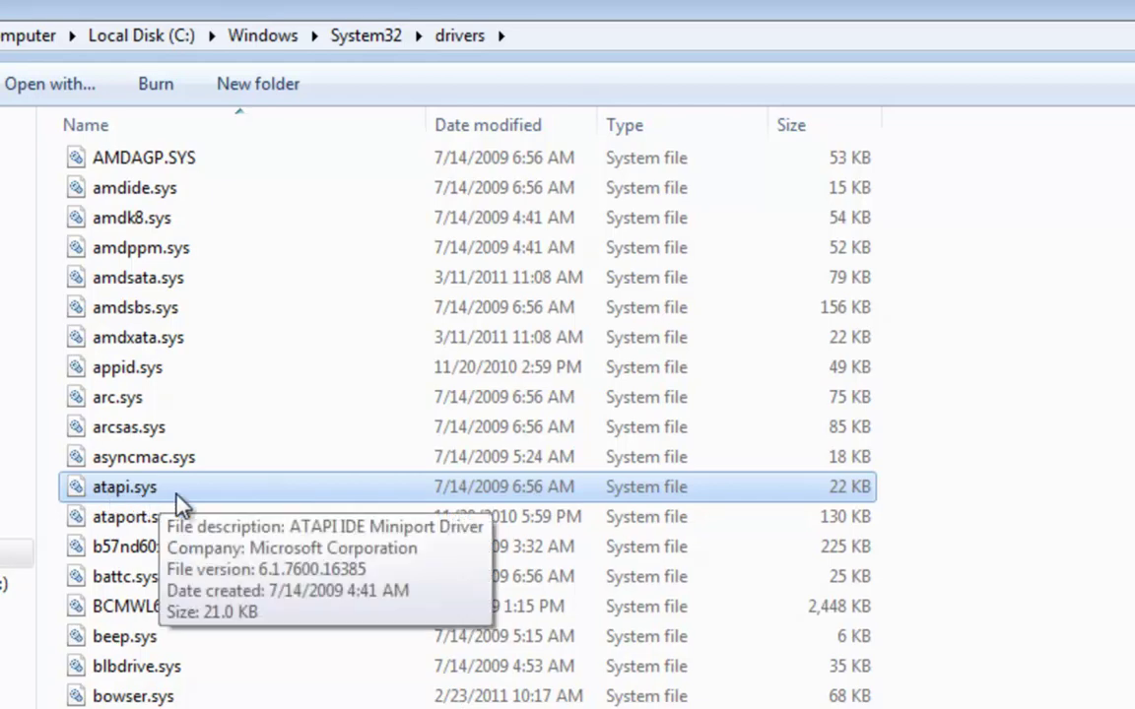